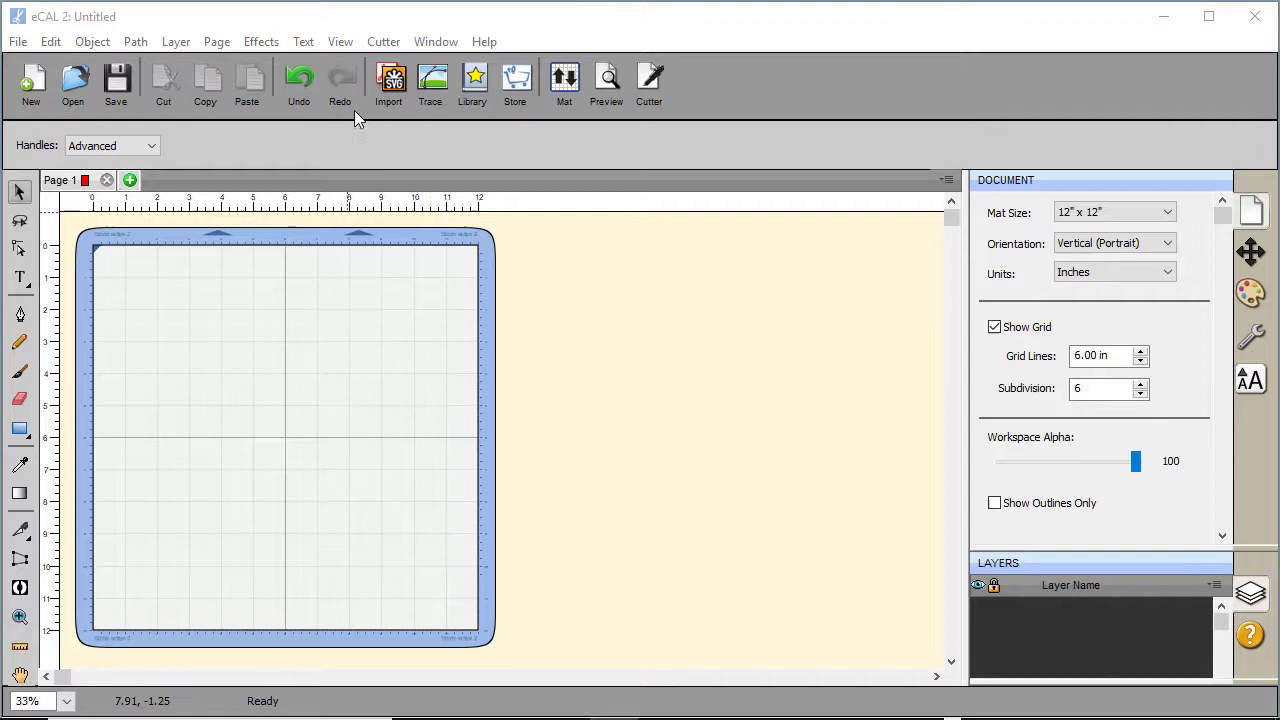
Set the Sizzix eclips 2 registration mark type to 3 (TL,TR,BR) and save the cutter settings.
{"action": "left_click", "coordinate": [384, 47]}
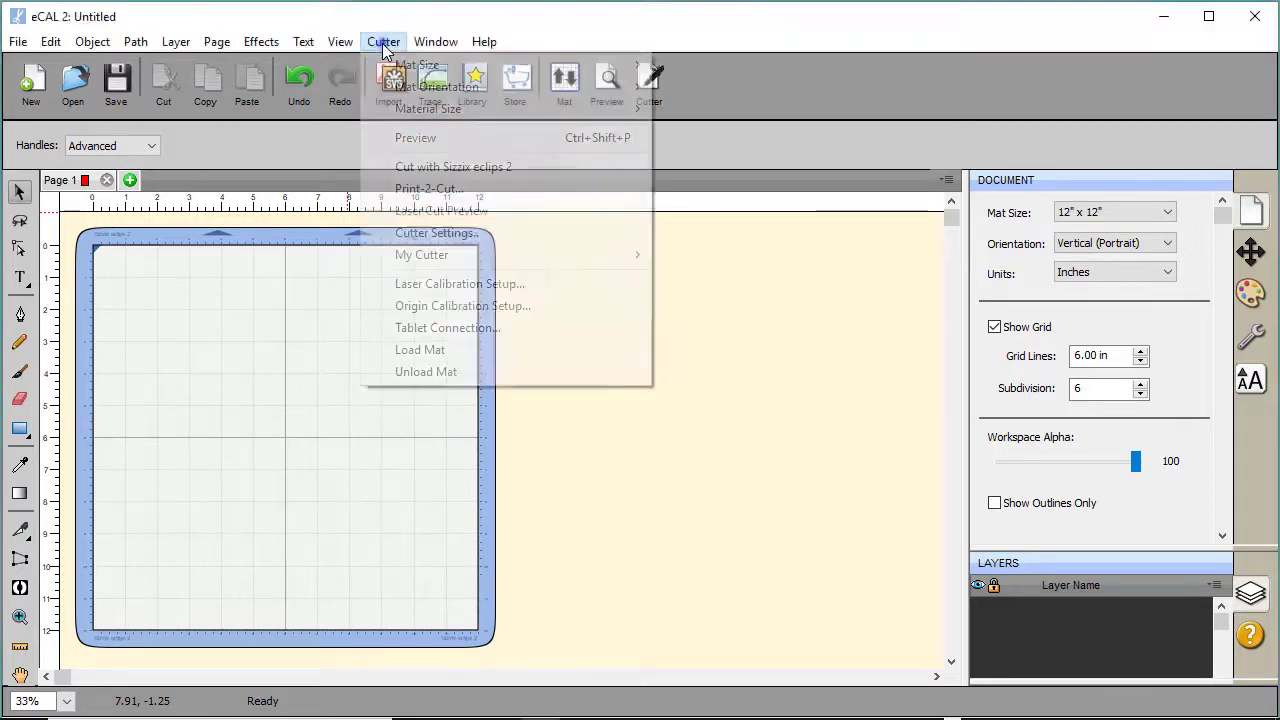
{"action": "left_click", "coordinate": [436, 238]}
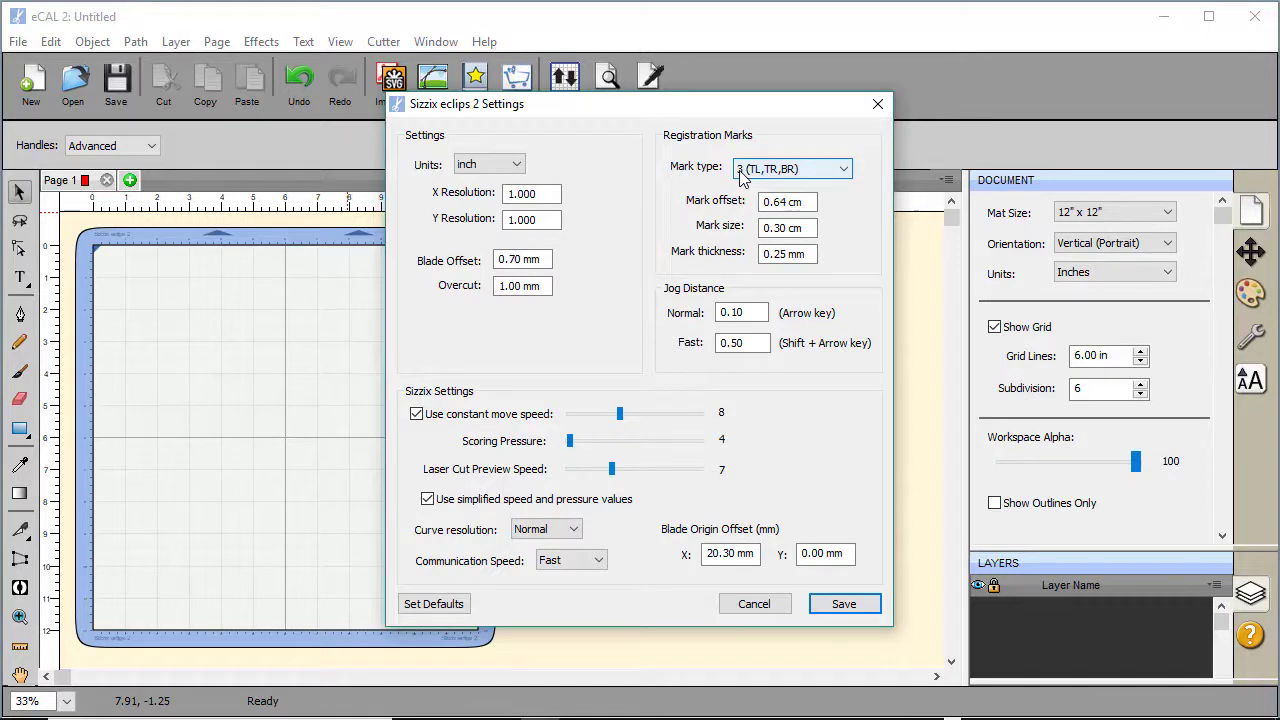
{"action": "left_click", "coordinate": [830, 170]}
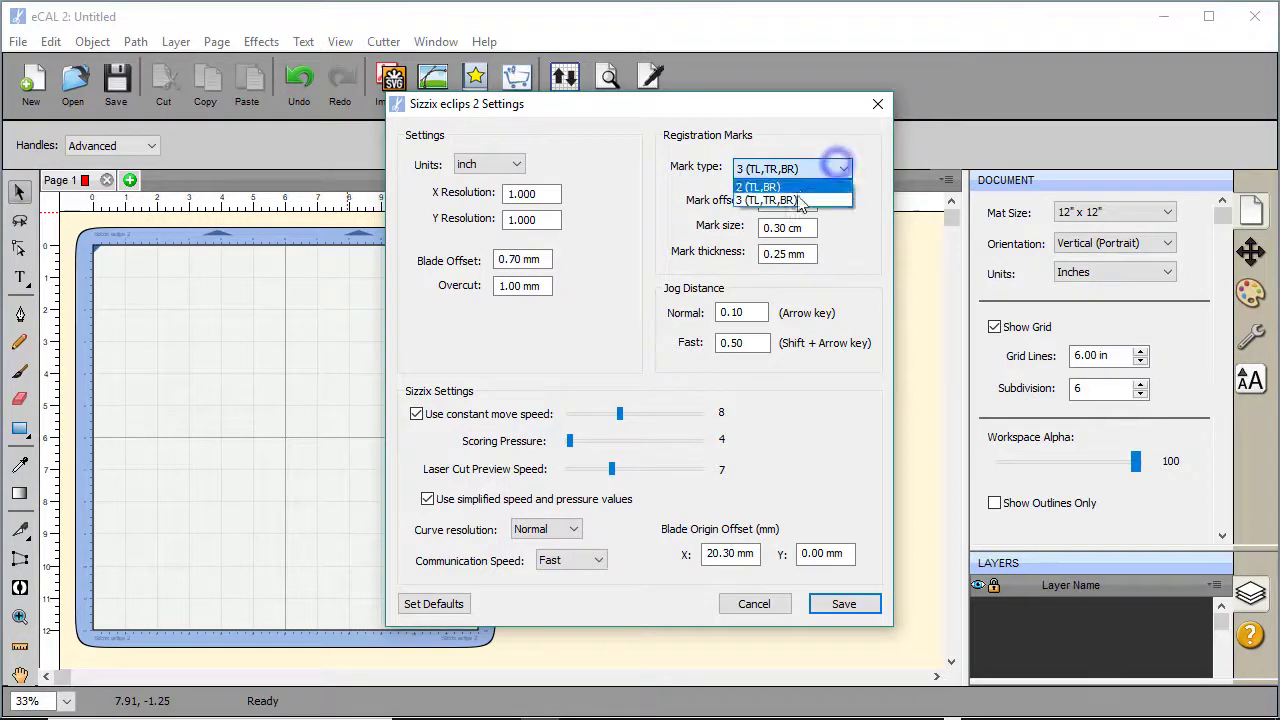
{"action": "left_click", "coordinate": [799, 201]}
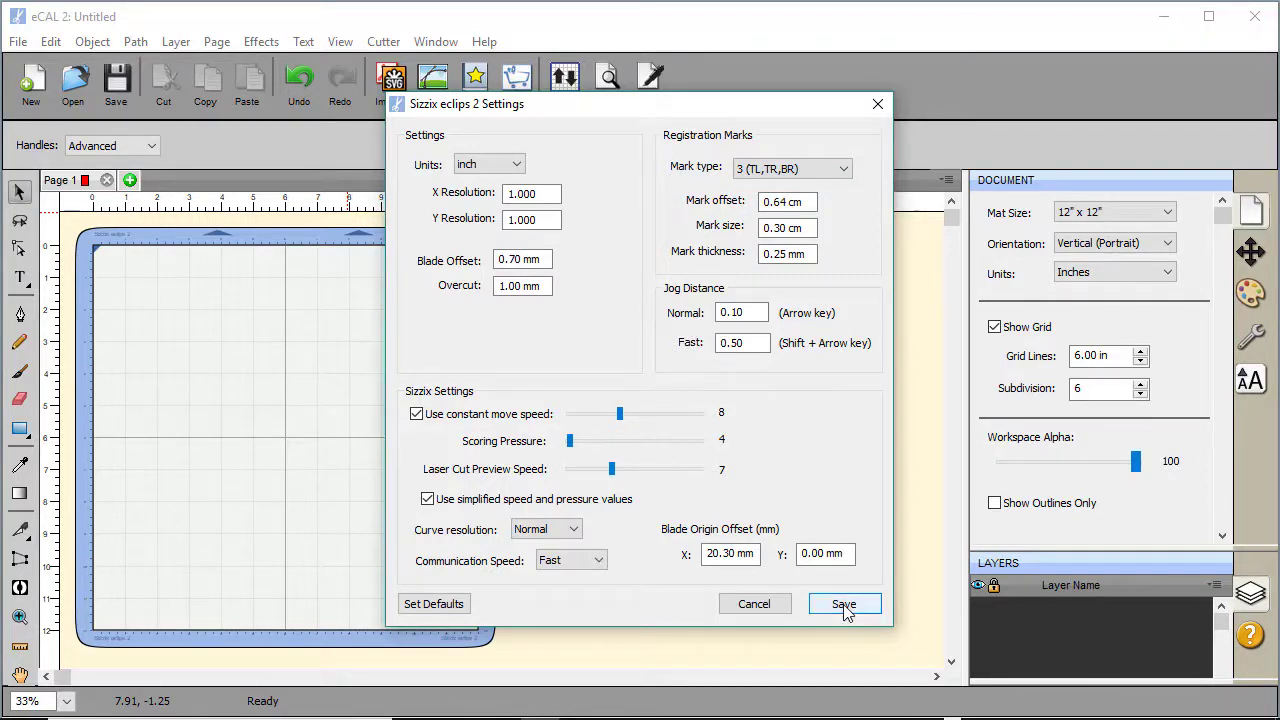
{"action": "left_click", "coordinate": [844, 606]}
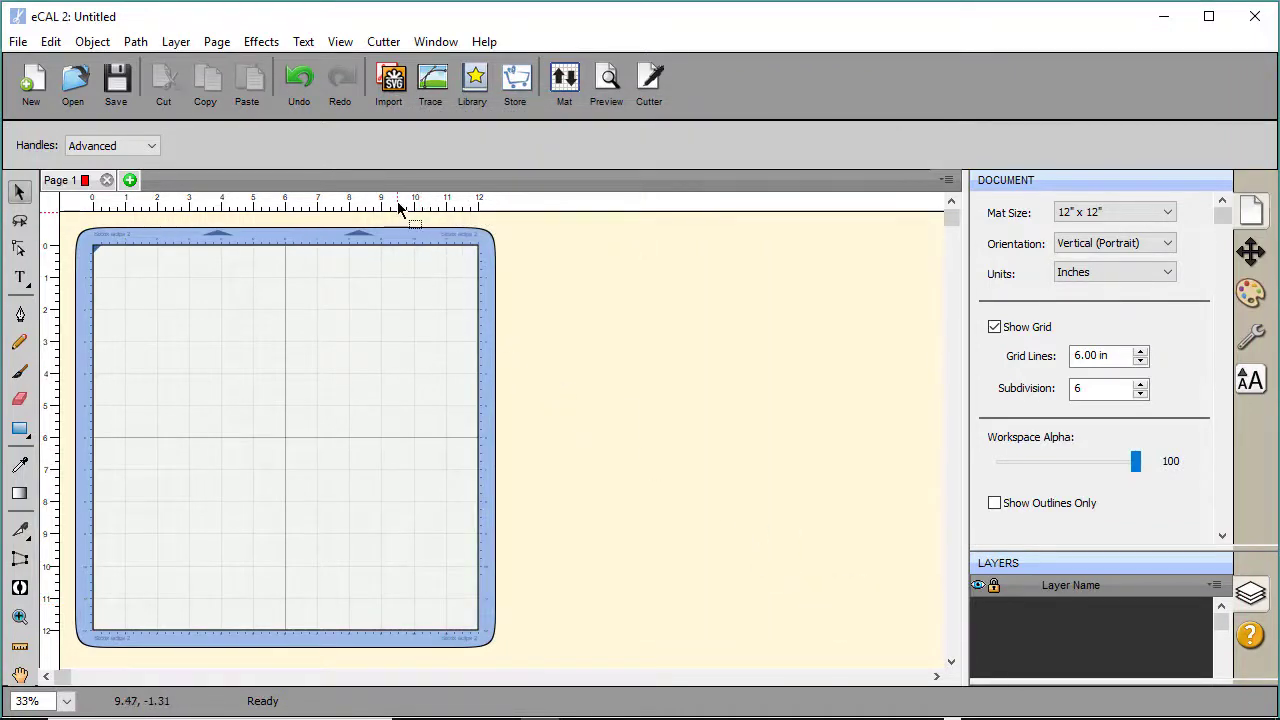
Start the laser calibration setup, load the mat and advance to positioning the cutting blade.
{"action": "left_click", "coordinate": [381, 45]}
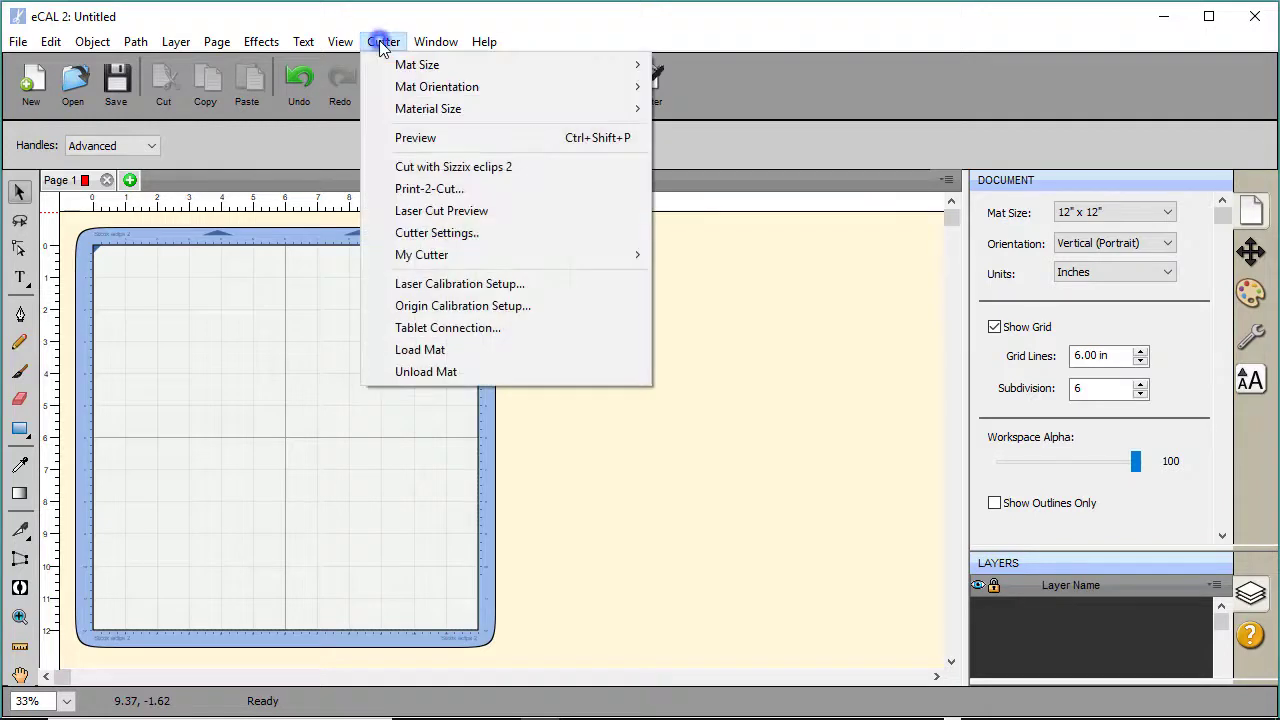
{"action": "left_click", "coordinate": [428, 287]}
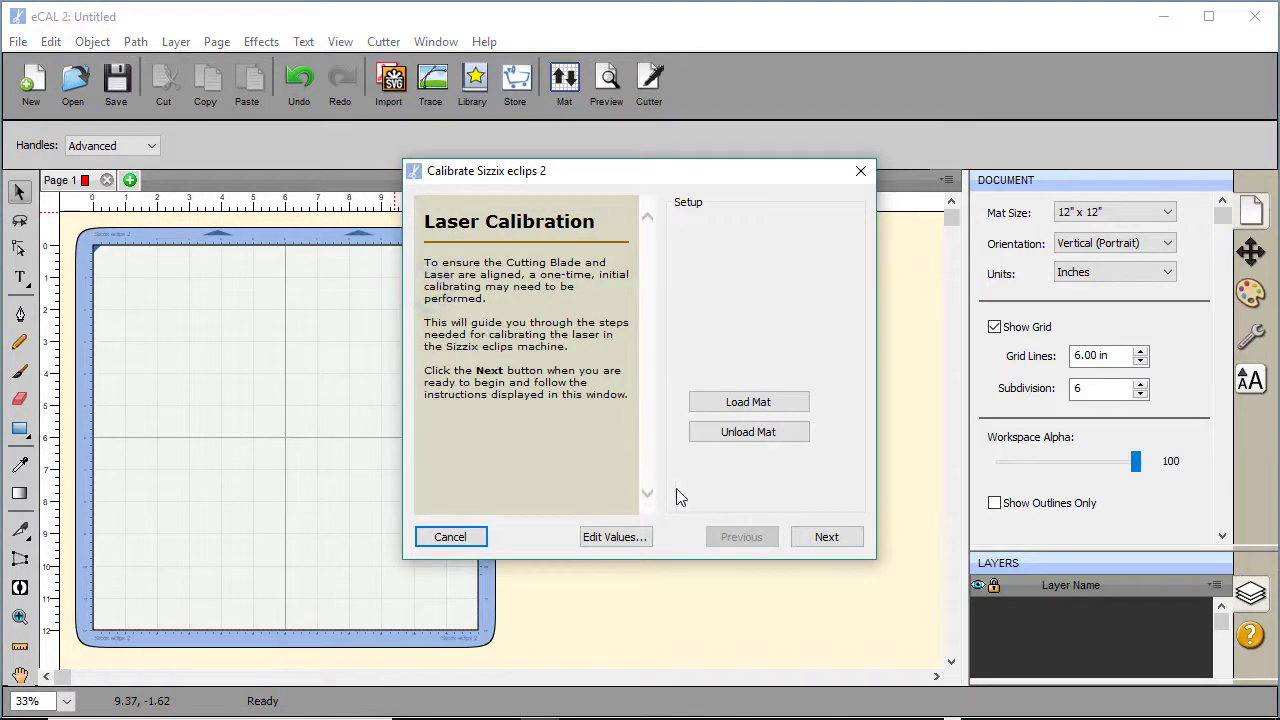
{"action": "left_click", "coordinate": [751, 404]}
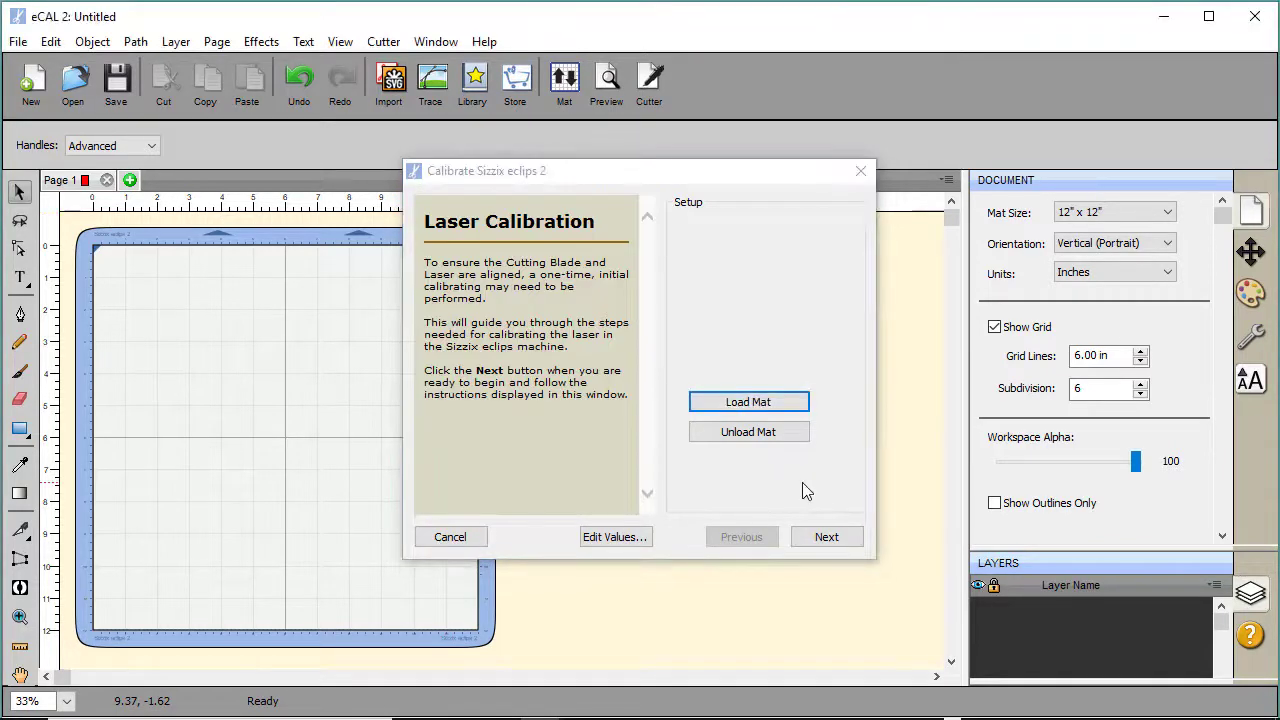
{"action": "left_click", "coordinate": [826, 538]}
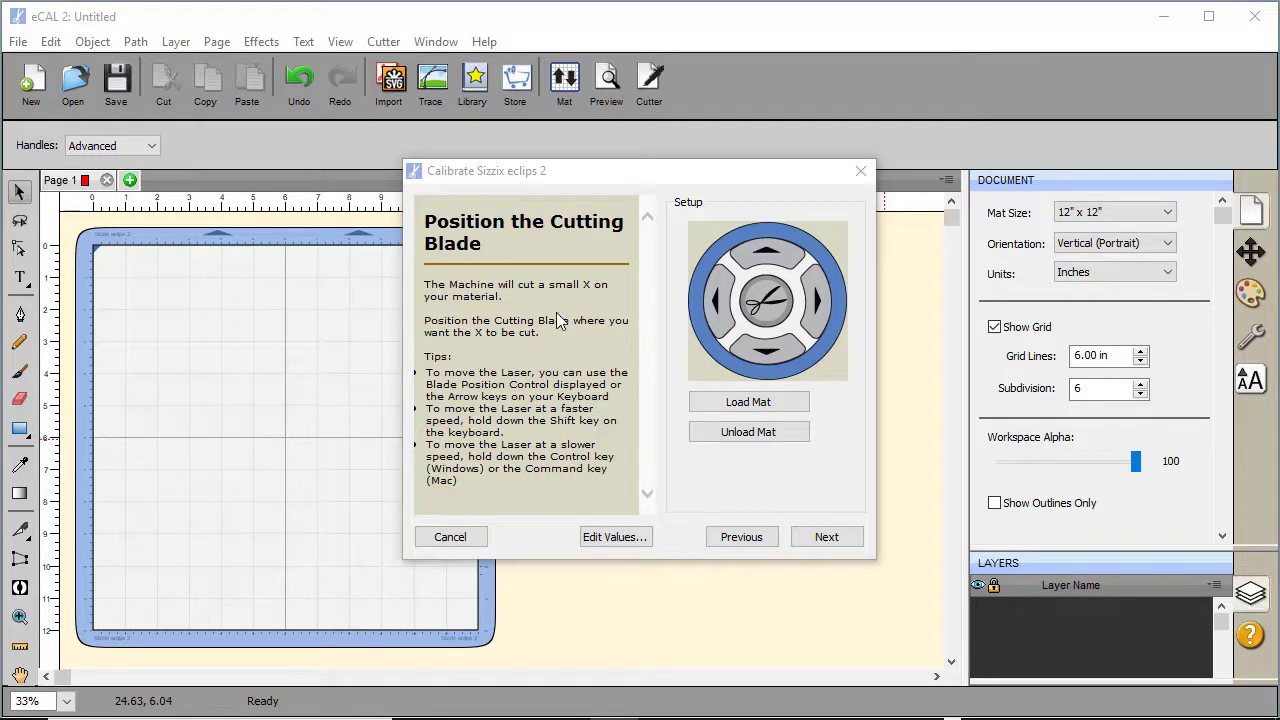
Jog the cutting blade to a spot on the material and cut the small calibration X there.
{"action": "left_click", "coordinate": [814, 316]}
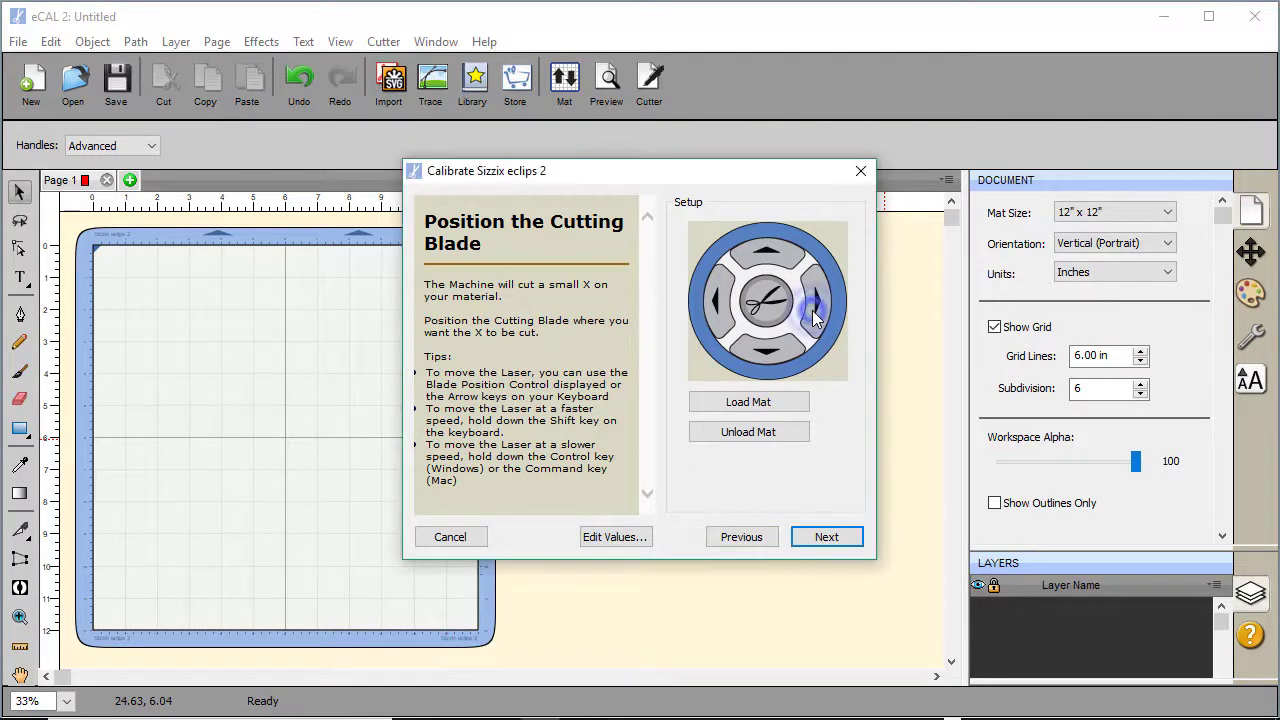
{"action": "left_click", "coordinate": [718, 308]}
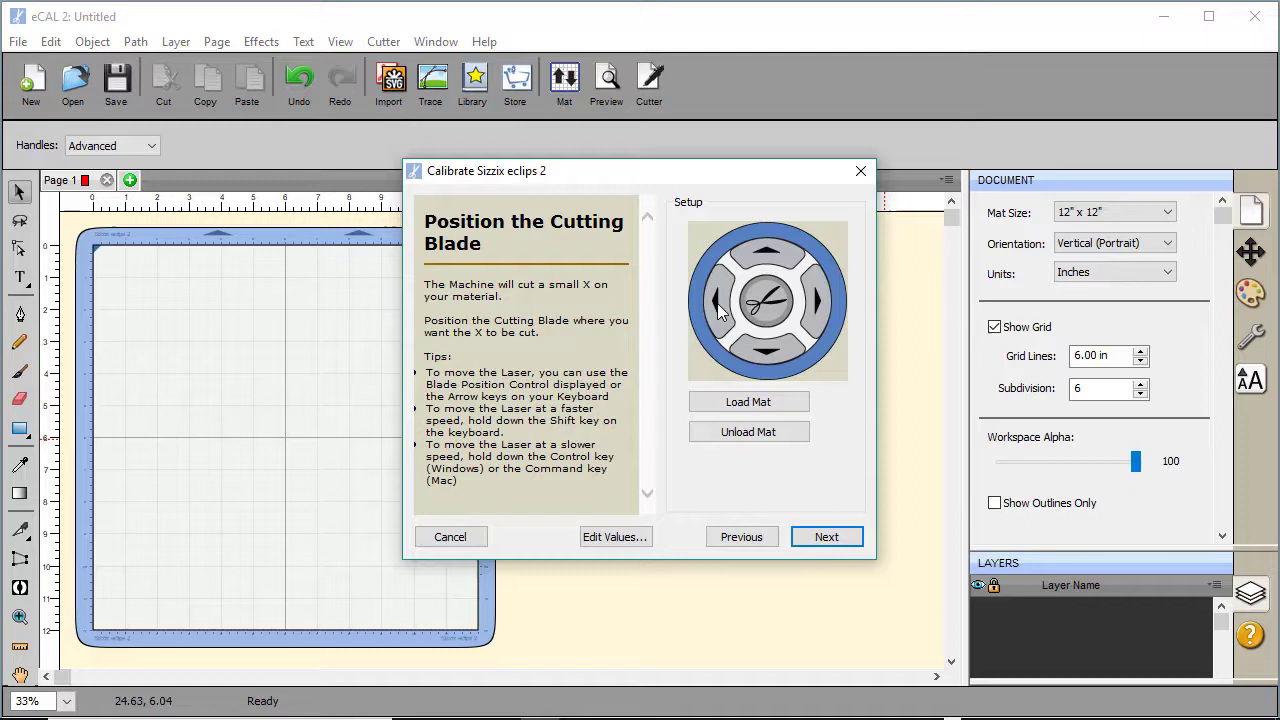
{"action": "key", "text": "Right"}
{"action": "key", "text": "Down"}
{"action": "left_click", "coordinate": [826, 538]}
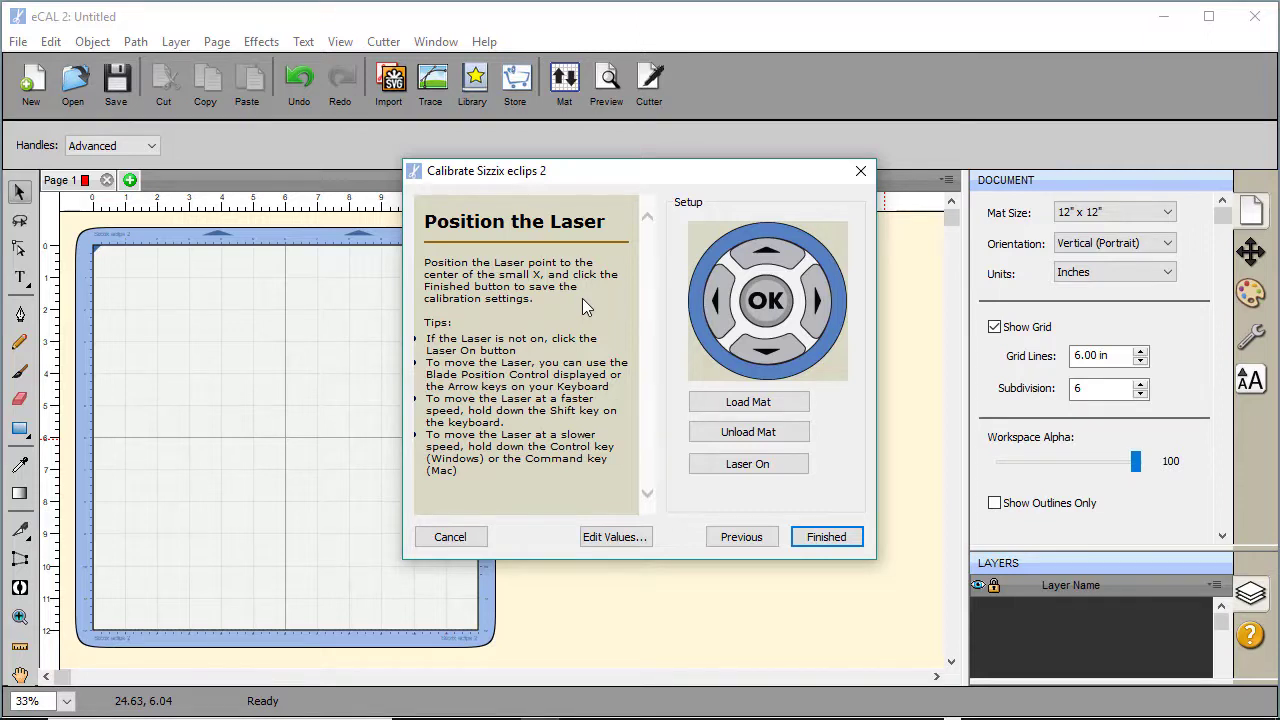
Jog the laser point towards the center of the small X, then cancel the laser calibration.
{"action": "key", "text": "Right"}
{"action": "key", "text": "Down"}
{"action": "key", "text": "Down"}
{"action": "key", "text": "Up"}
{"action": "left_click", "coordinate": [447, 540]}
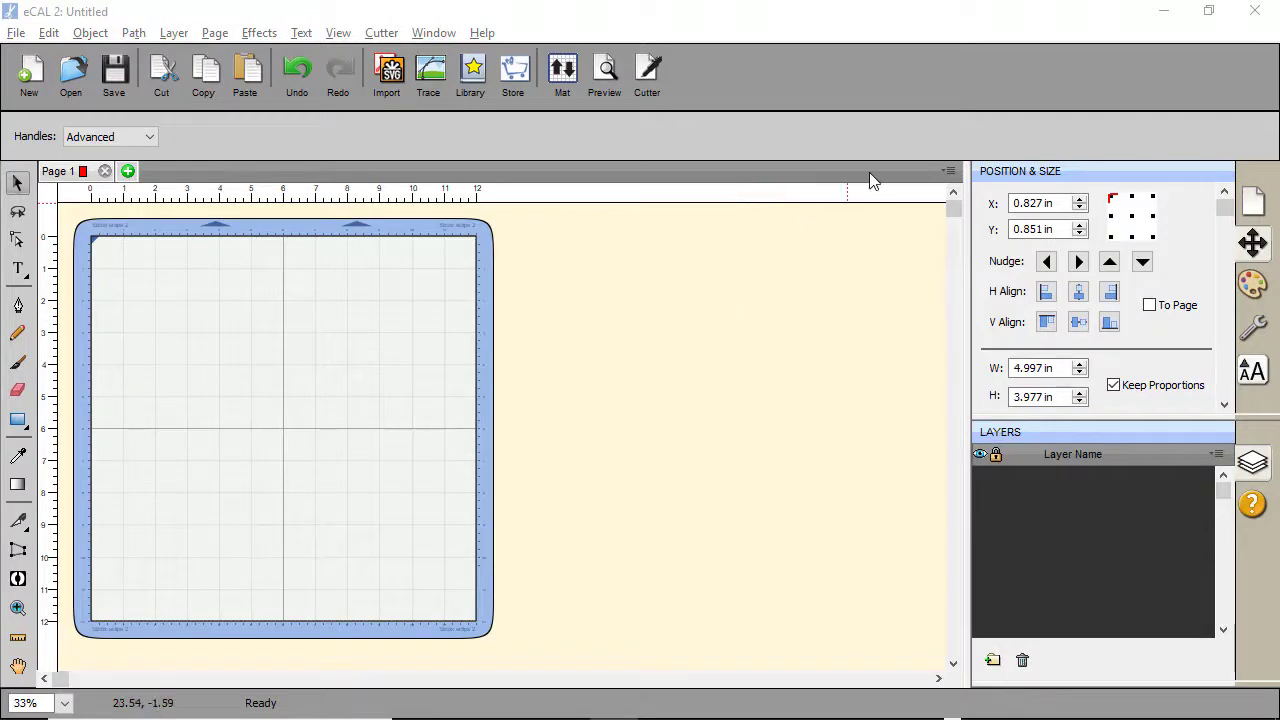
Bring gift_card_sleeve.svg and gift_card_sleeve_panel.svg from the Video Files folder onto the mat, placing the panel just below the sleeve.
{"action": "left_click", "coordinate": [1209, 13]}
{"action": "left_click", "coordinate": [1063, 128]}
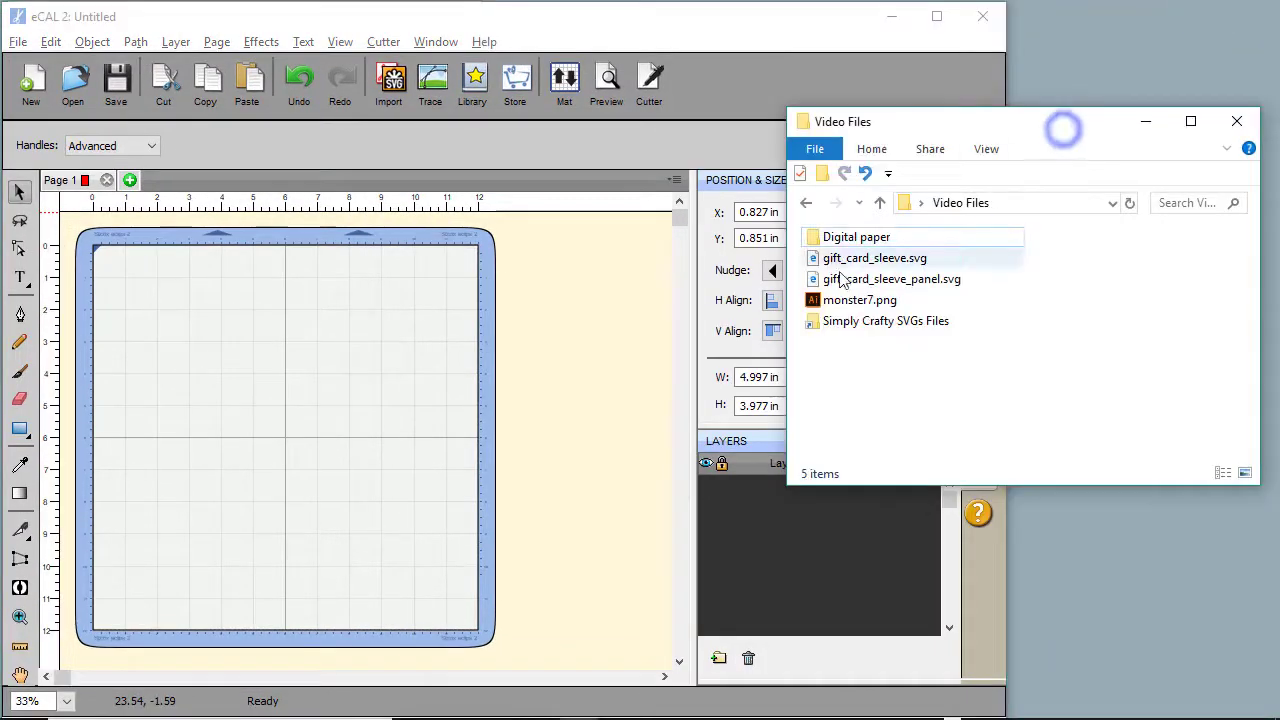
{"action": "left_click_drag", "start_coordinate": [848, 258], "coordinate": [188, 336]}
{"action": "left_click_drag", "start_coordinate": [905, 281], "coordinate": [167, 518]}
{"action": "left_click_drag", "start_coordinate": [250, 429], "coordinate": [166, 354]}
{"action": "left_click_drag", "start_coordinate": [148, 518], "coordinate": [145, 465]}
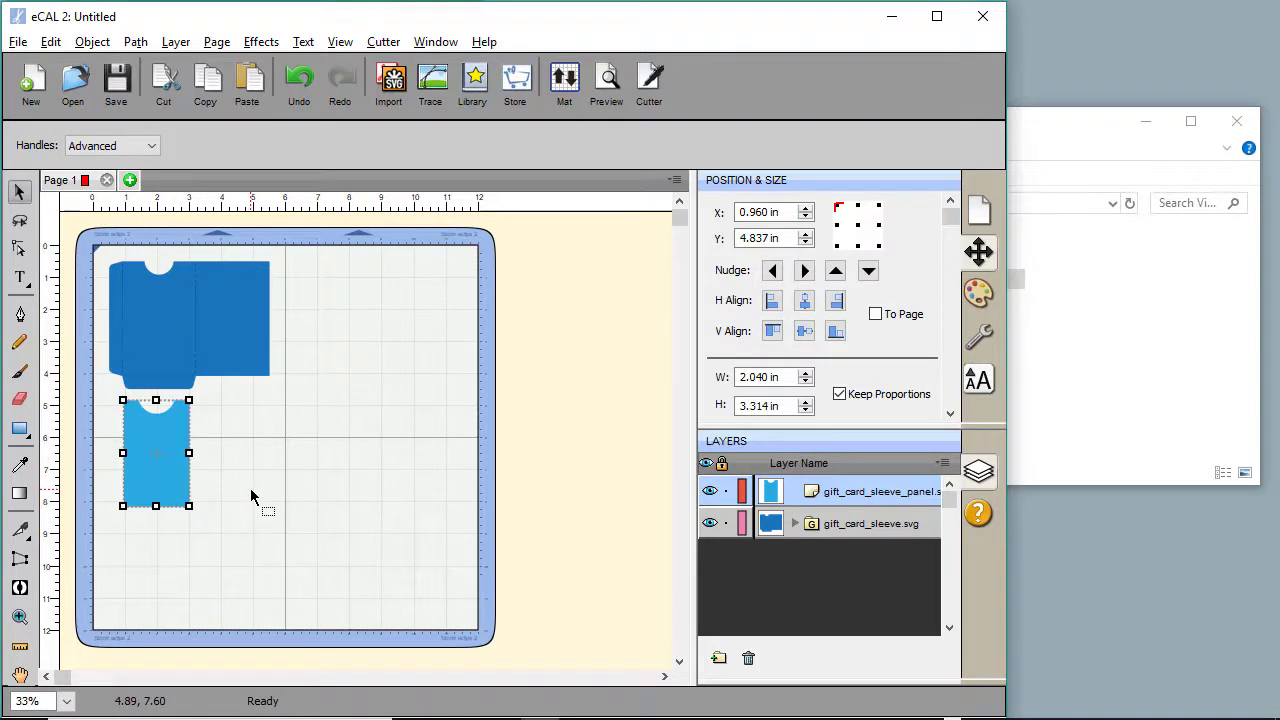
Check the cut preview, then move the sleeve to about X 0.66, Y 0.51 in and the panel to about X 1.11, Y 4.90 in.
{"action": "left_click", "coordinate": [607, 88]}
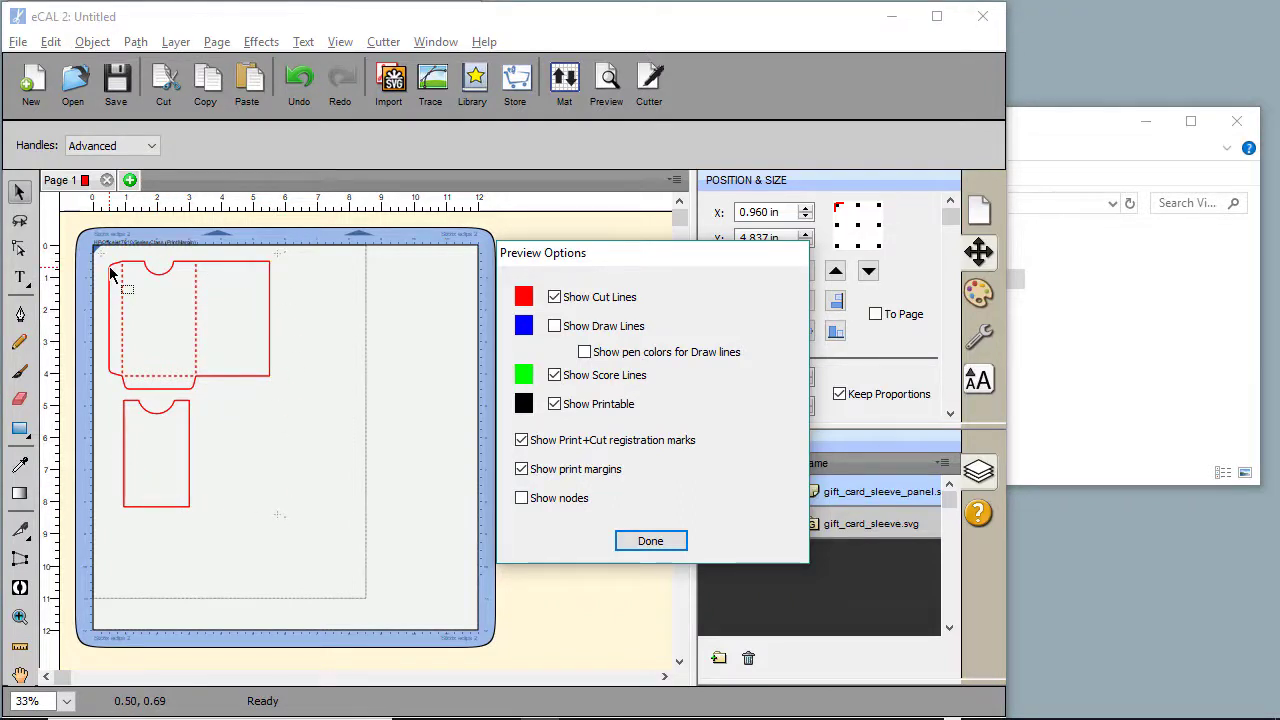
{"action": "left_click", "coordinate": [651, 541]}
{"action": "left_click_drag", "start_coordinate": [169, 340], "coordinate": [182, 340]}
{"action": "left_click", "coordinate": [148, 448]}
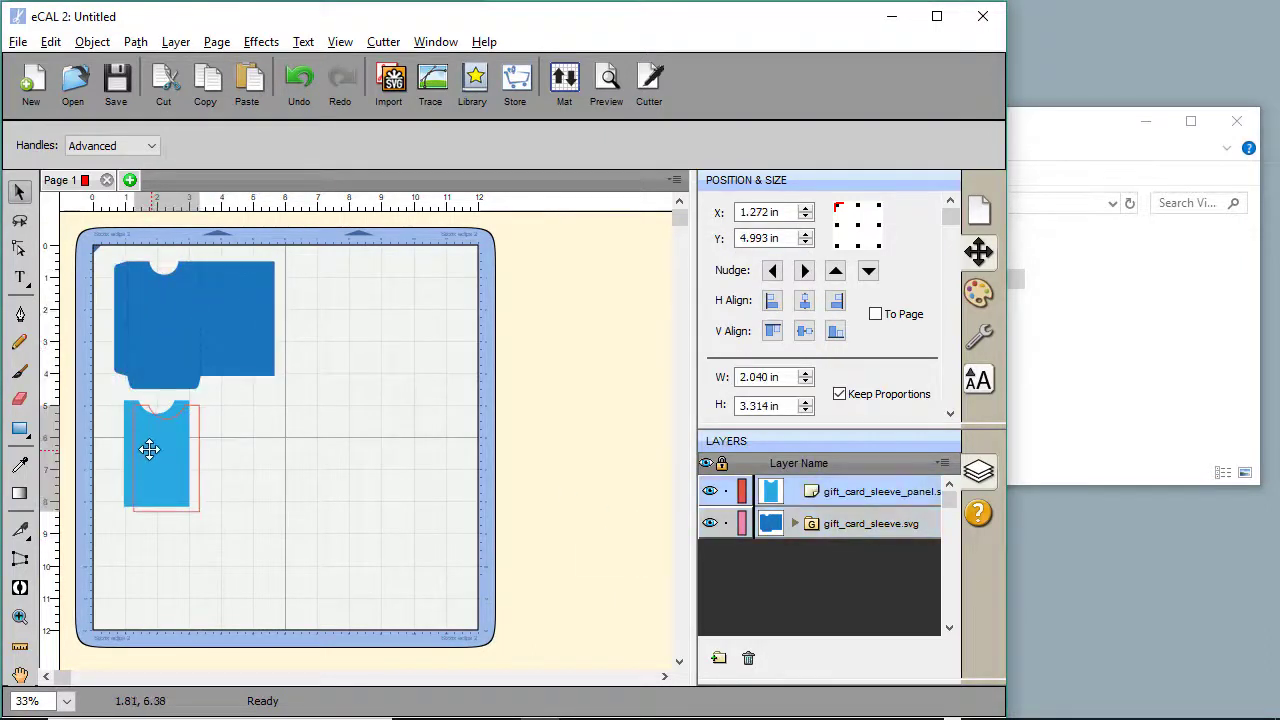
{"action": "left_click_drag", "start_coordinate": [148, 448], "coordinate": [149, 443]}
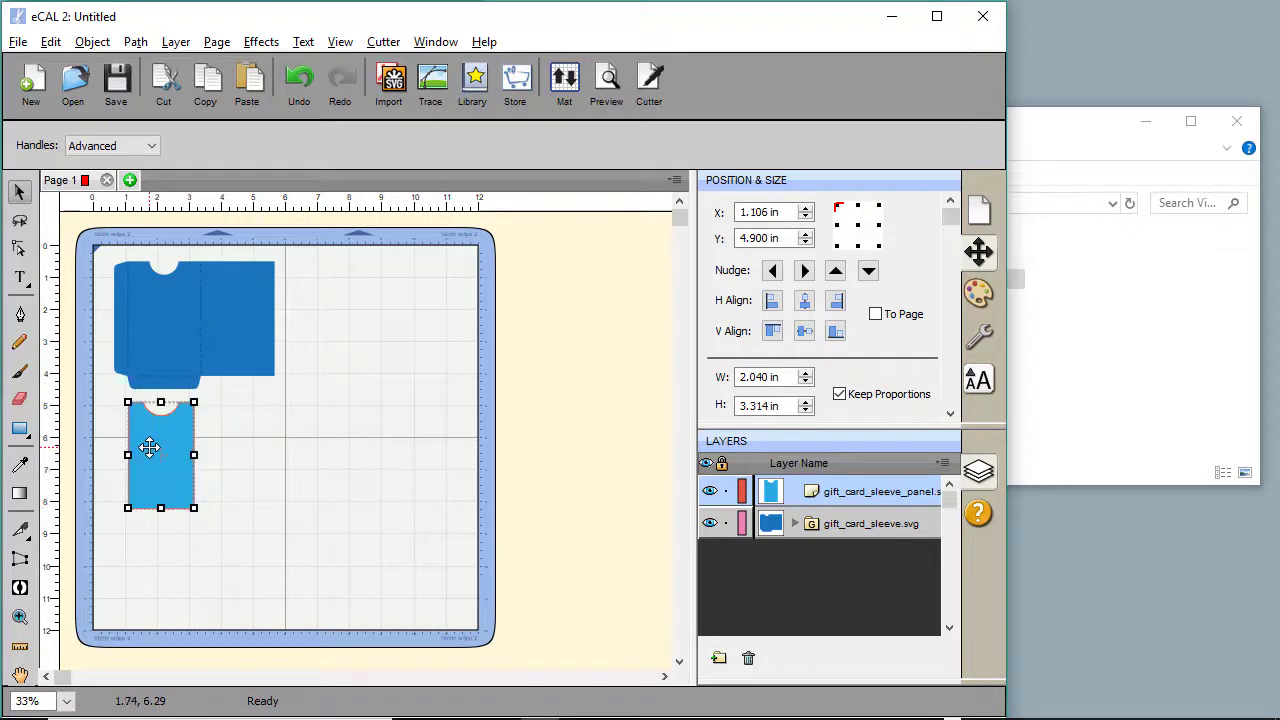
Give the sleeve shape inside the gift_card_sleeve.svg group a pattern fill using main2-07 from My Patterns, and preview it.
{"action": "left_click", "coordinate": [193, 366]}
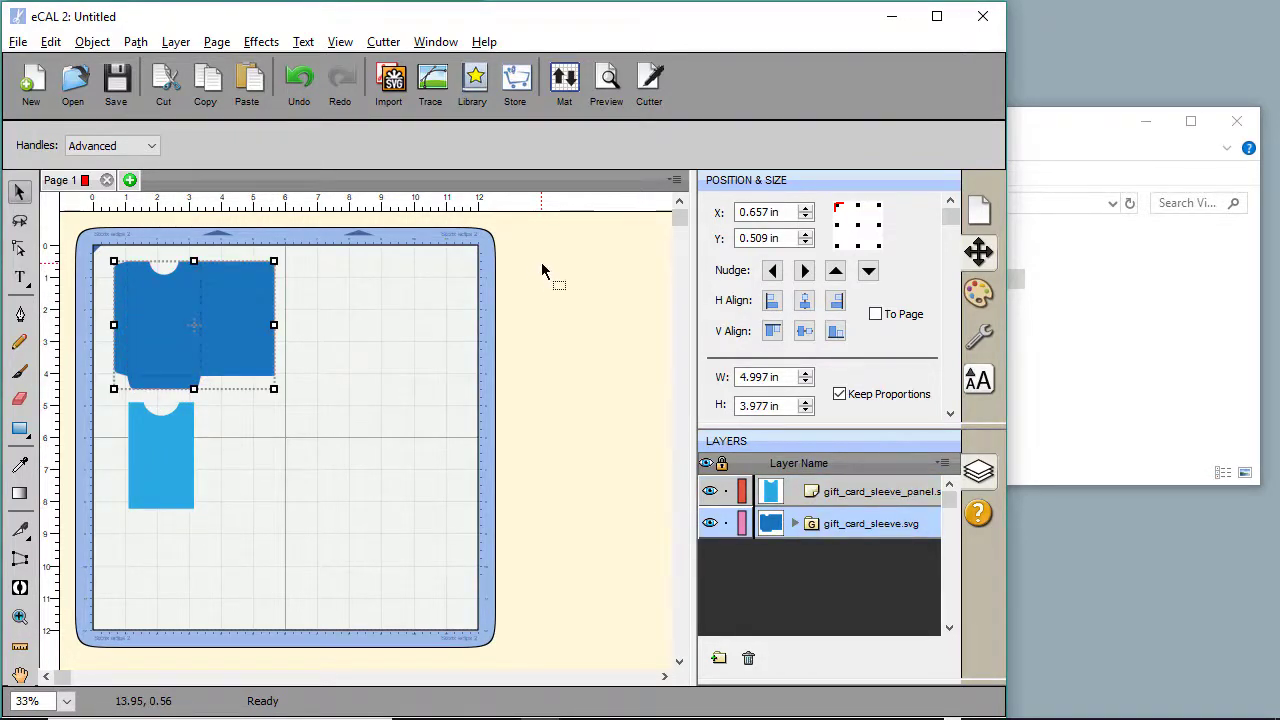
{"action": "left_click", "coordinate": [796, 523]}
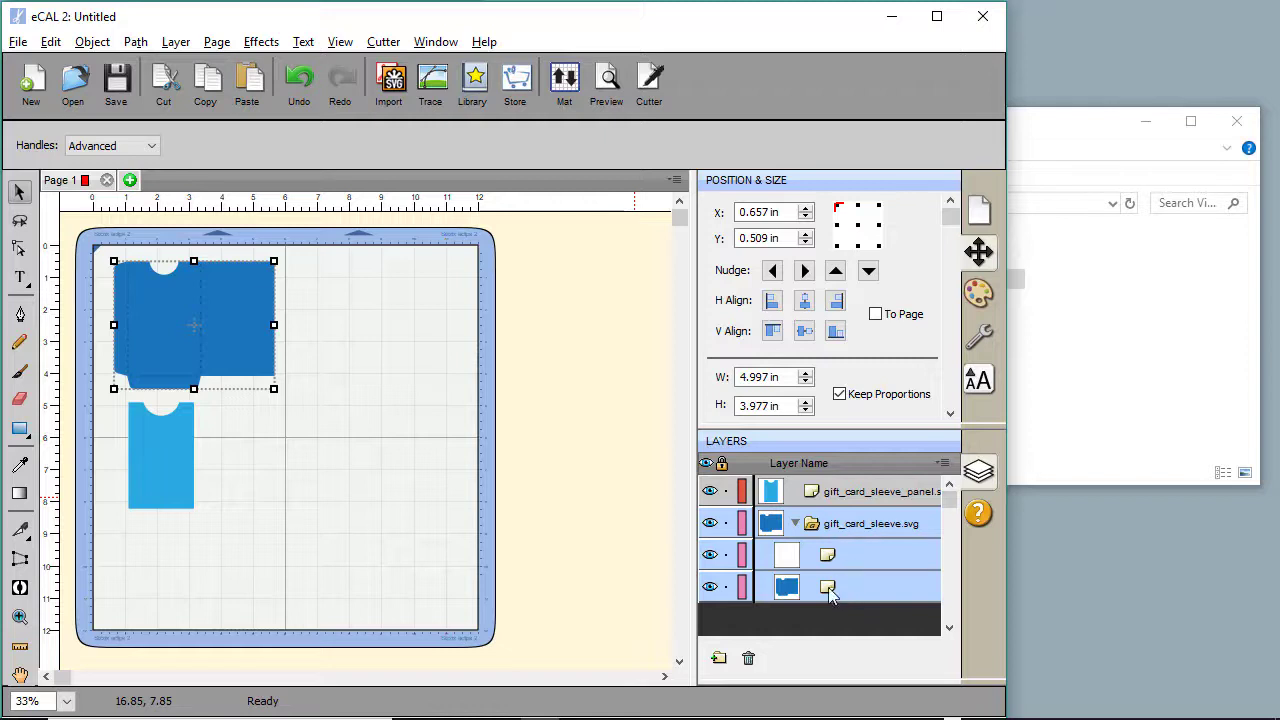
{"action": "left_click", "coordinate": [806, 589]}
{"action": "left_click", "coordinate": [979, 294]}
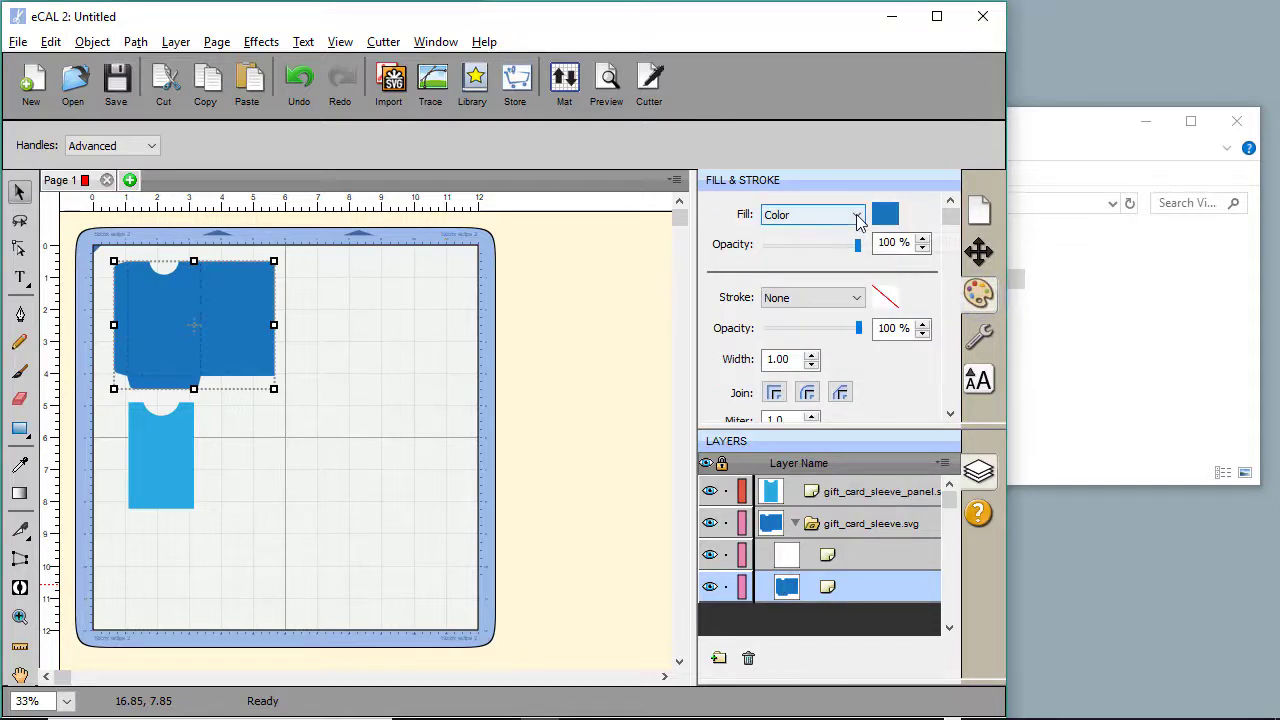
{"action": "left_click", "coordinate": [857, 215]}
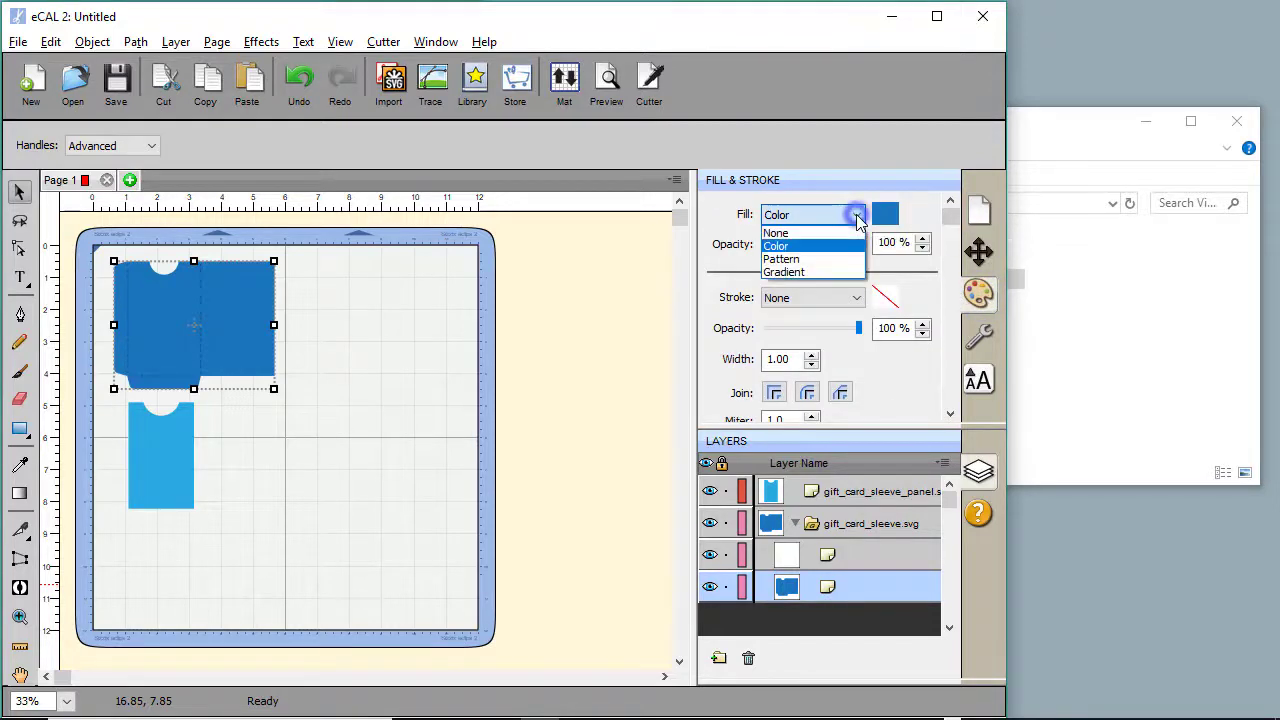
{"action": "left_click", "coordinate": [800, 257]}
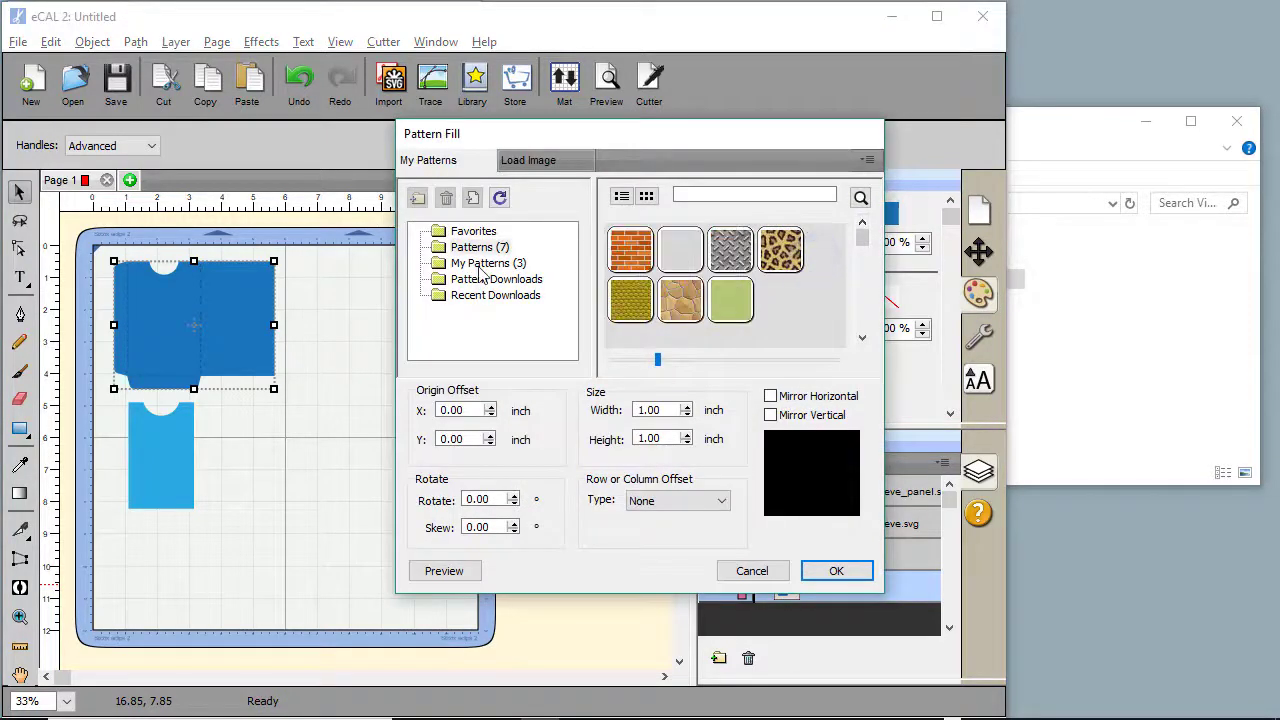
{"action": "mouse_move", "coordinate": [755, 262]}
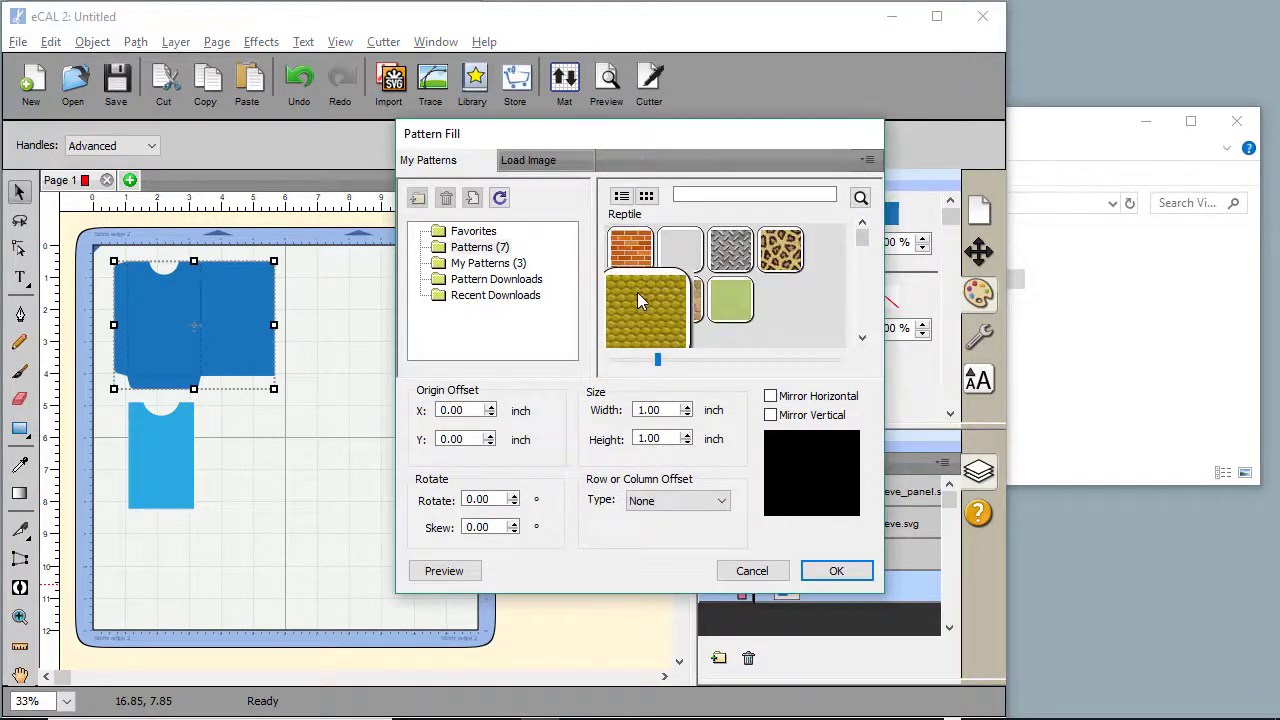
{"action": "left_click", "coordinate": [477, 264]}
{"action": "mouse_move", "coordinate": [633, 262]}
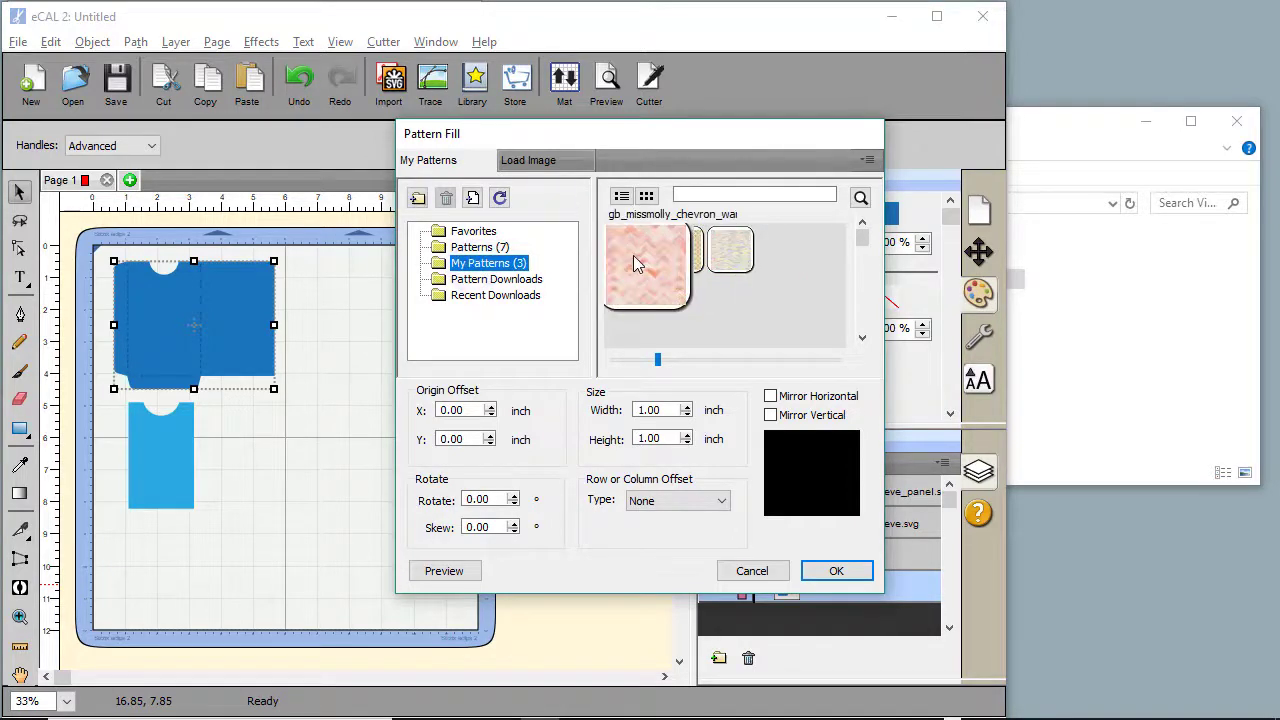
{"action": "mouse_move", "coordinate": [684, 262]}
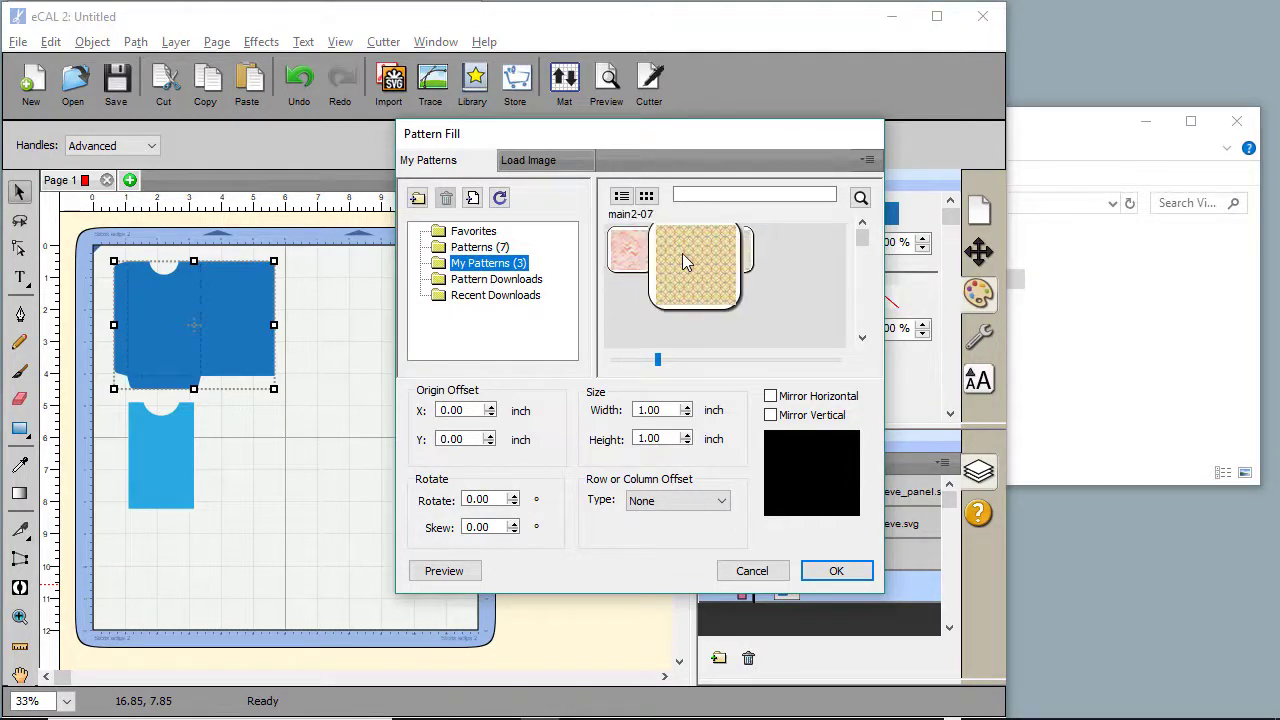
{"action": "left_click", "coordinate": [684, 262]}
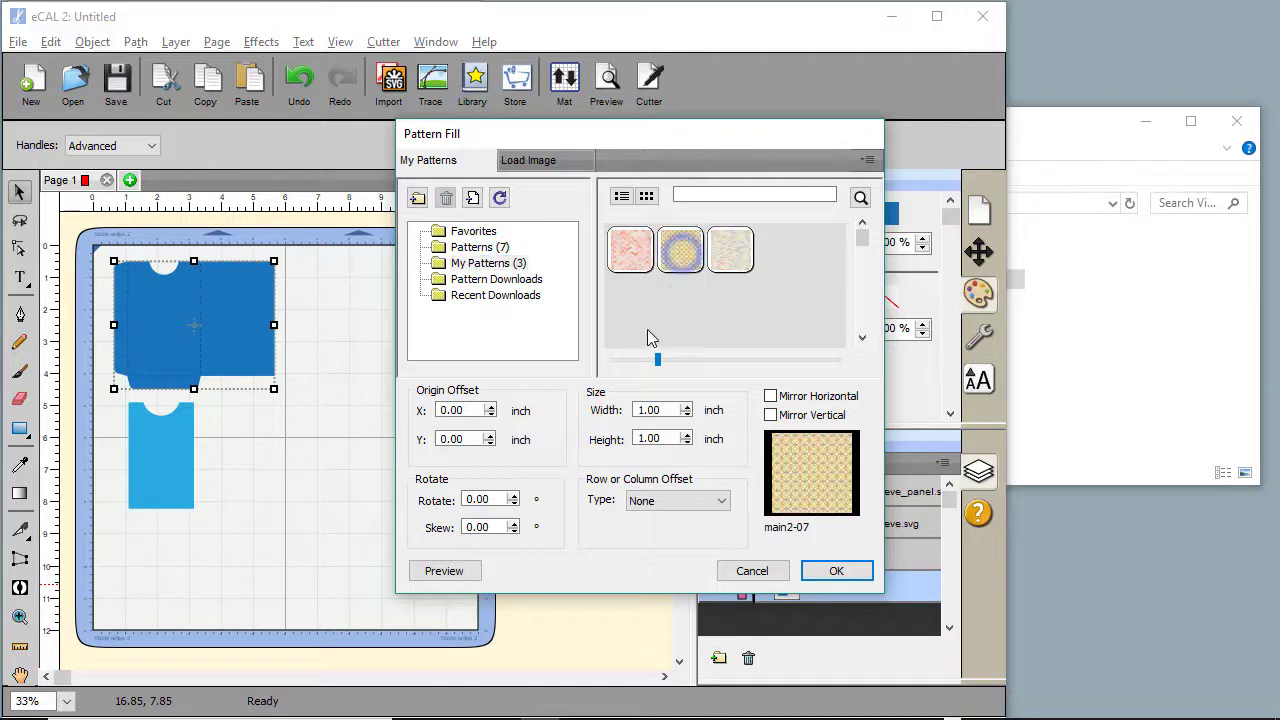
{"action": "left_click", "coordinate": [430, 577]}
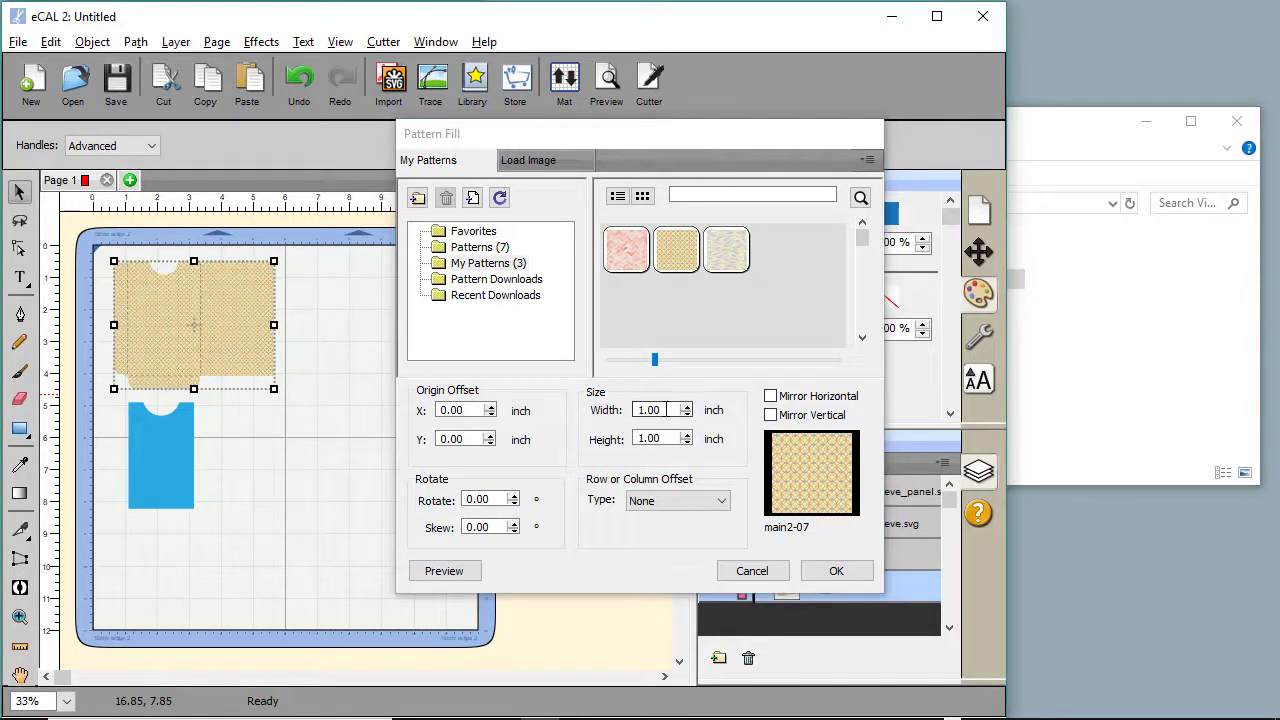
Set the sleeve's pattern size to 4 inches wide by 4 inches high and apply the fill.
{"action": "double_click", "coordinate": [640, 411]}
{"action": "type", "text": "4"}
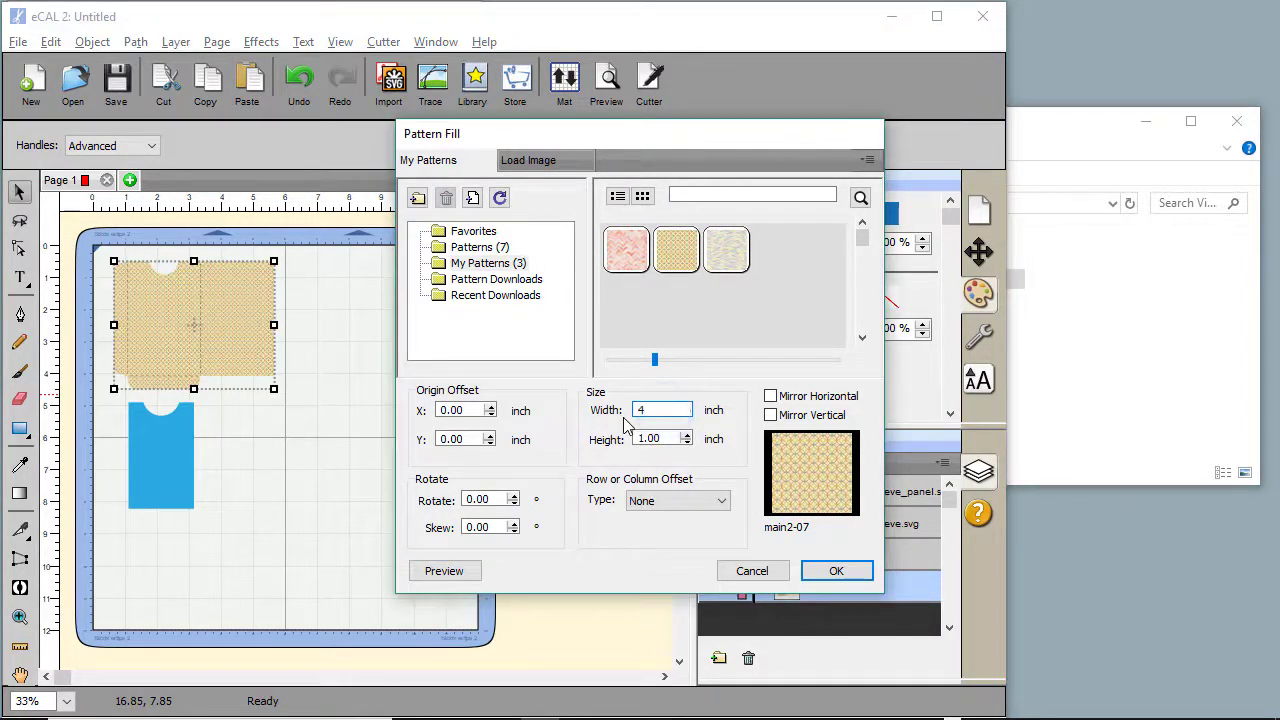
{"action": "double_click", "coordinate": [638, 438]}
{"action": "type", "text": "4"}
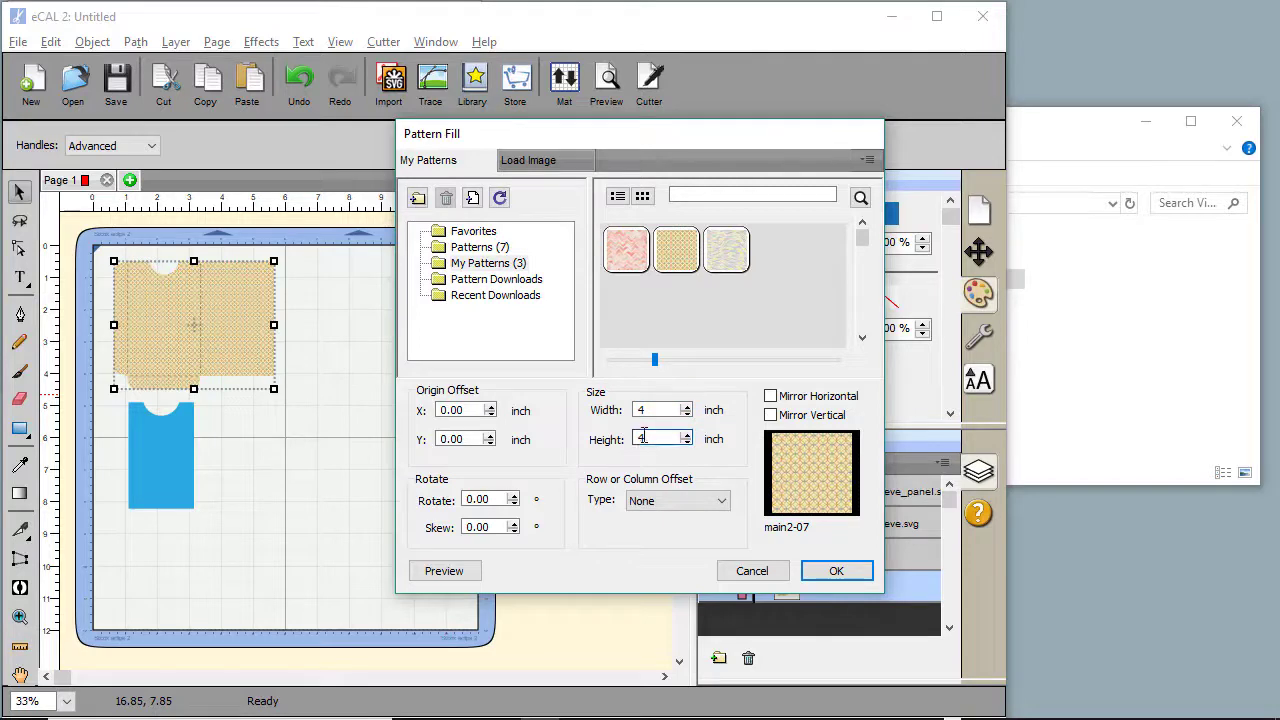
{"action": "left_click", "coordinate": [463, 572]}
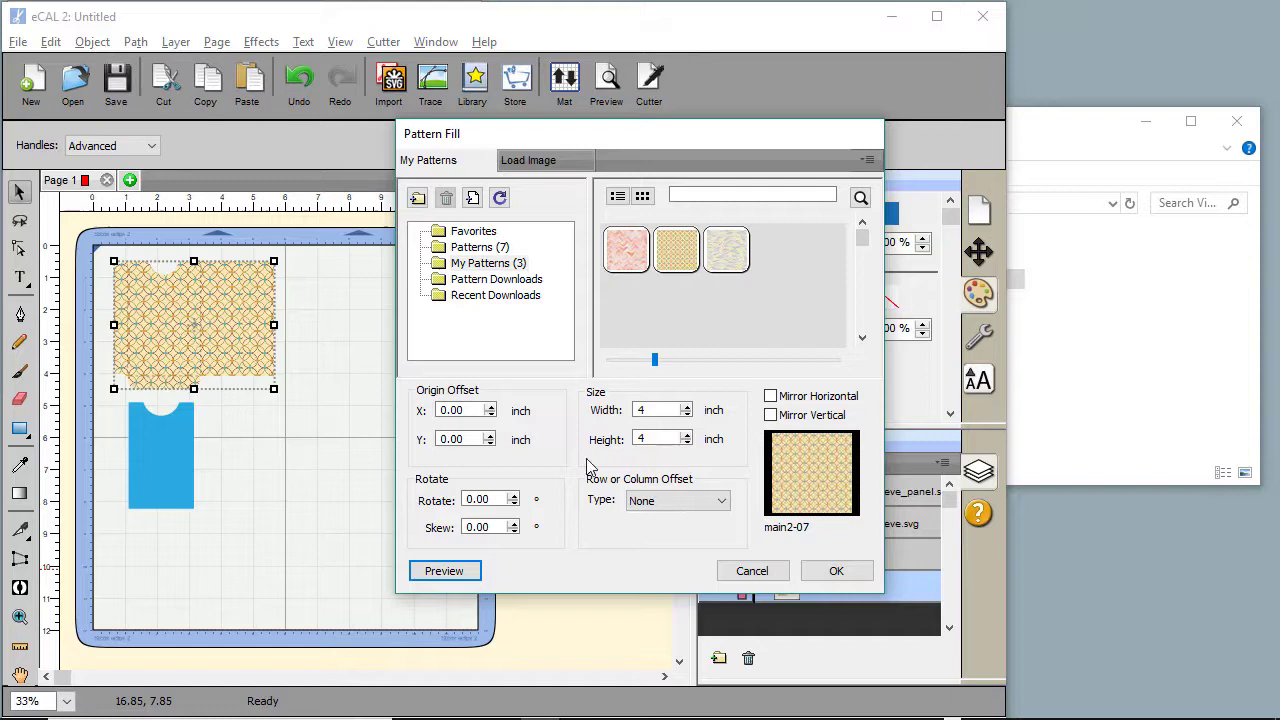
{"action": "left_click", "coordinate": [836, 571]}
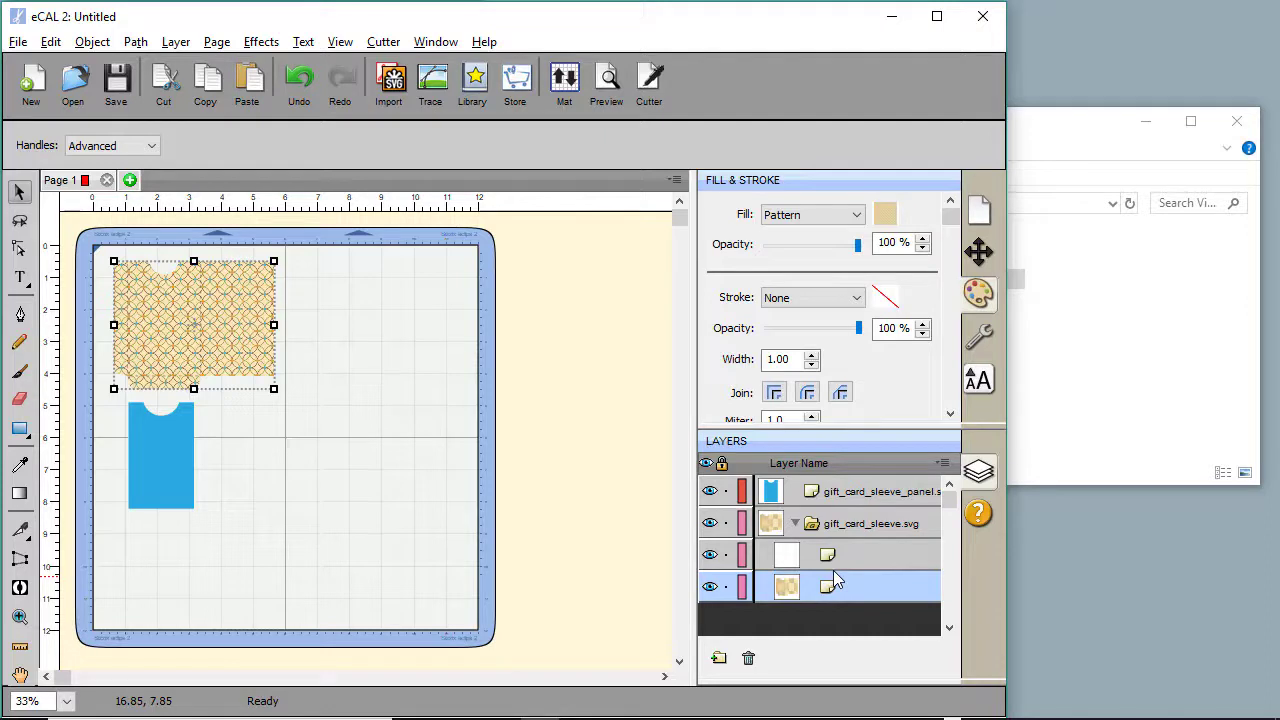
Change the gift card panel's fill color to a darker blue.
{"action": "left_click", "coordinate": [150, 449]}
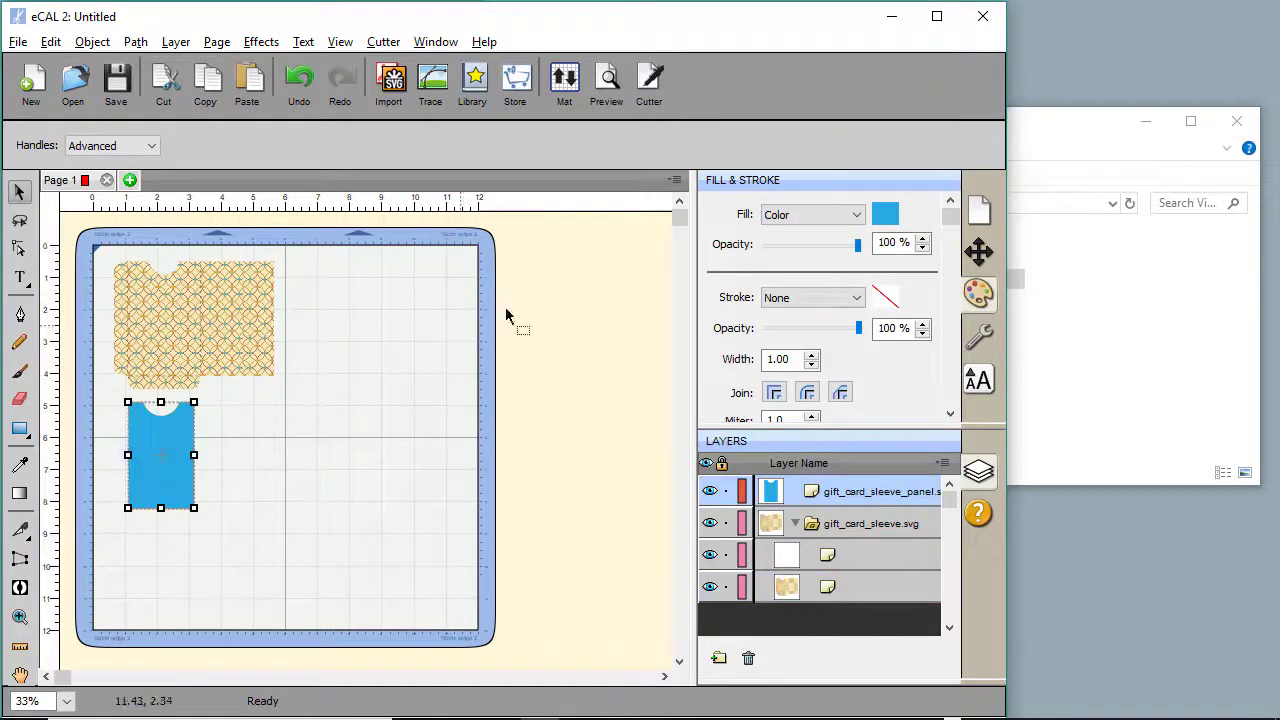
{"action": "left_click", "coordinate": [885, 213]}
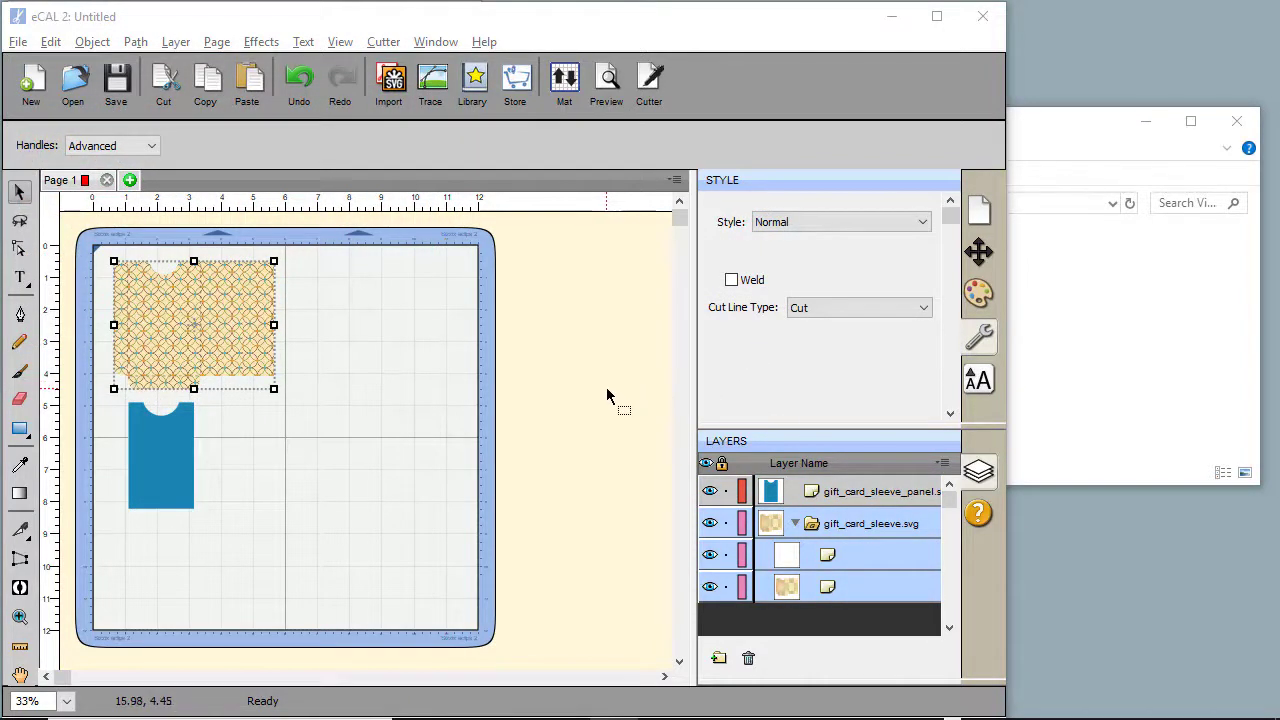
Set the cut line type of the fold-line layer inside the gift_card_sleeve.svg group to Score.
{"action": "left_click", "coordinate": [770, 491]}
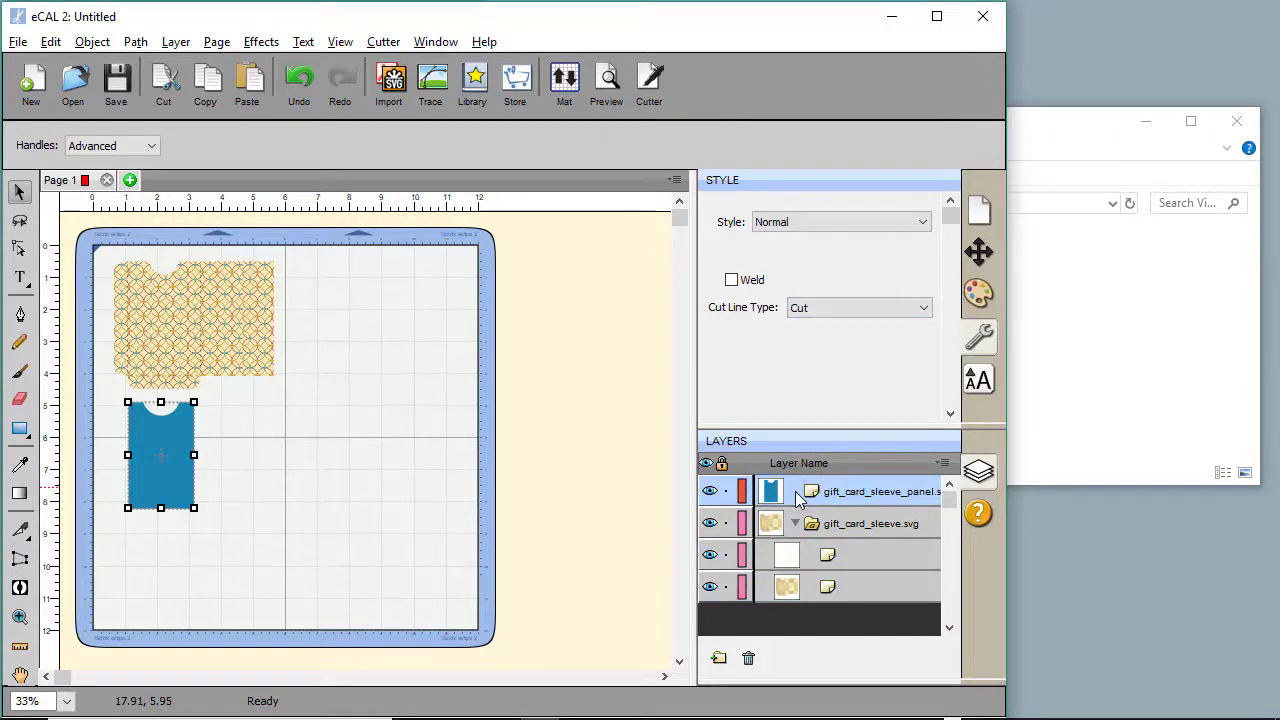
{"action": "left_click", "coordinate": [829, 527]}
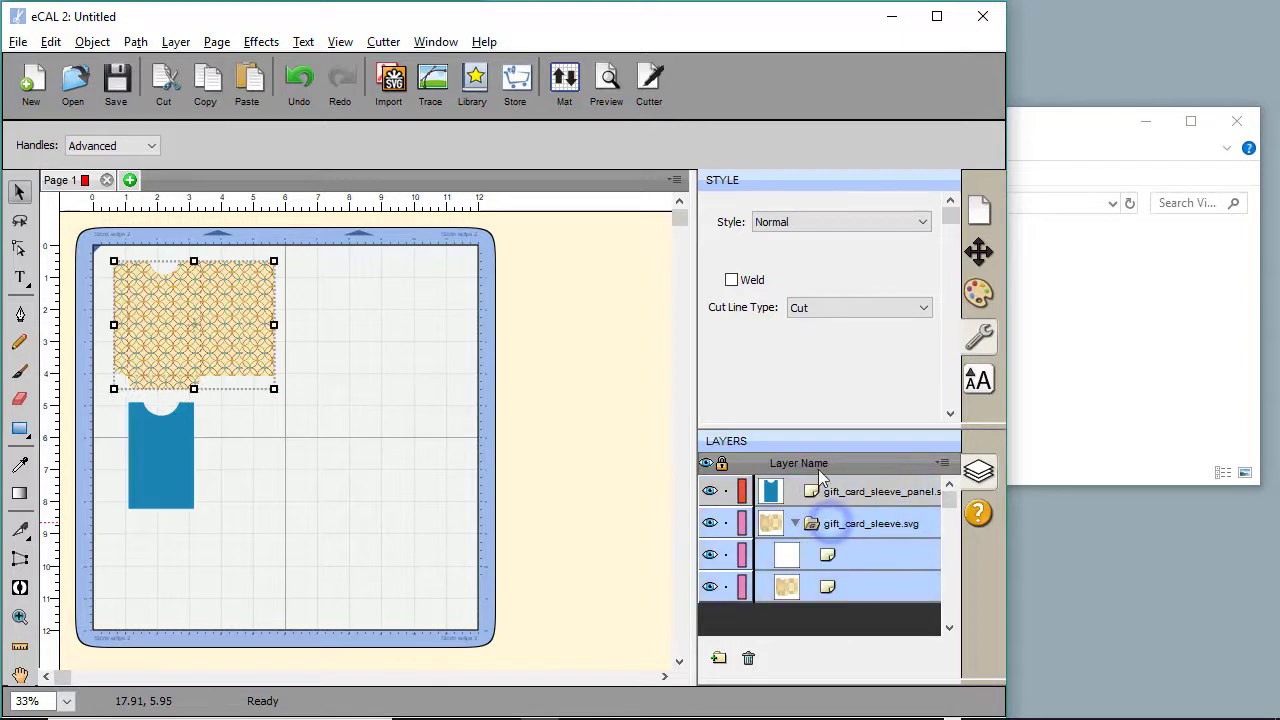
{"action": "left_click", "coordinate": [809, 554]}
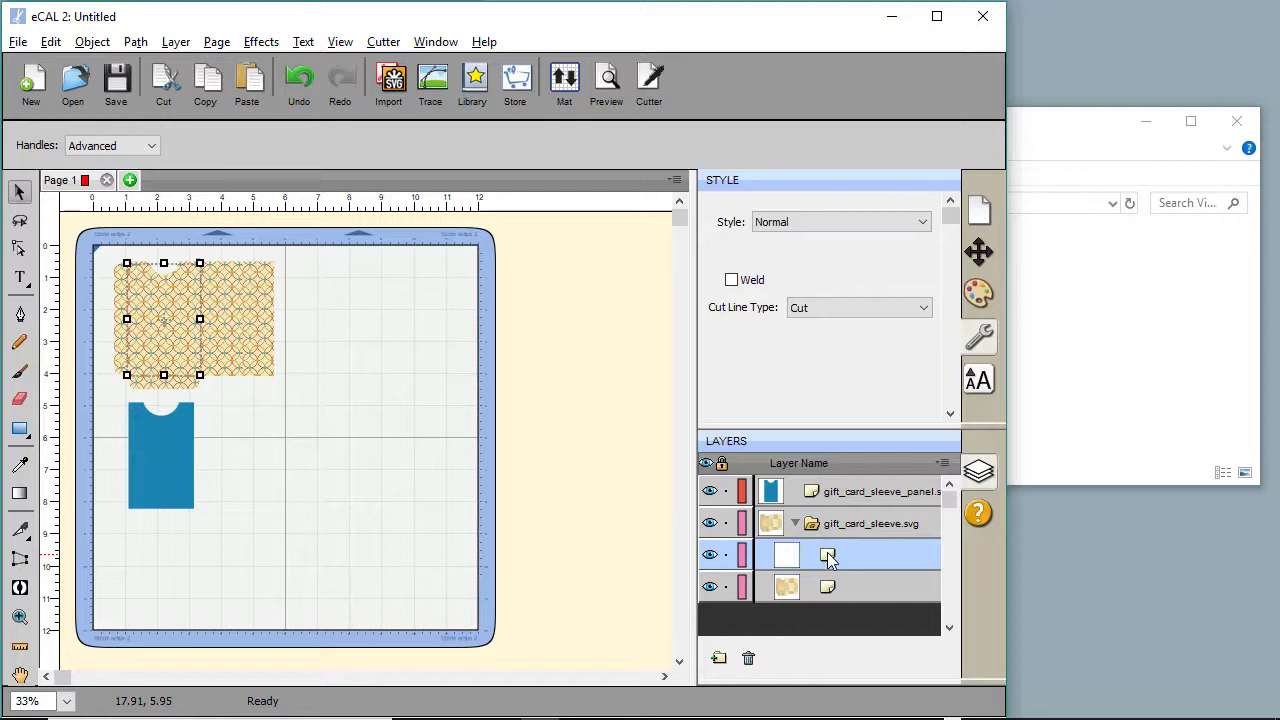
{"action": "left_click", "coordinate": [910, 307]}
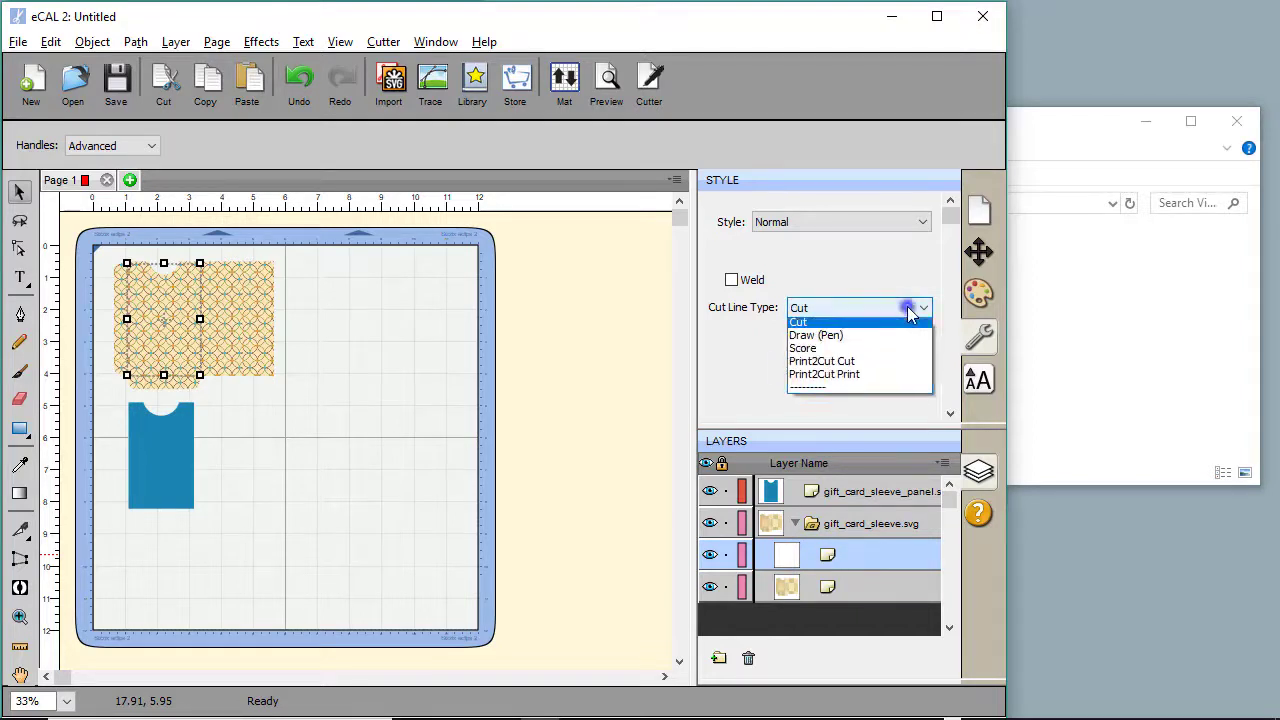
{"action": "left_click", "coordinate": [827, 353]}
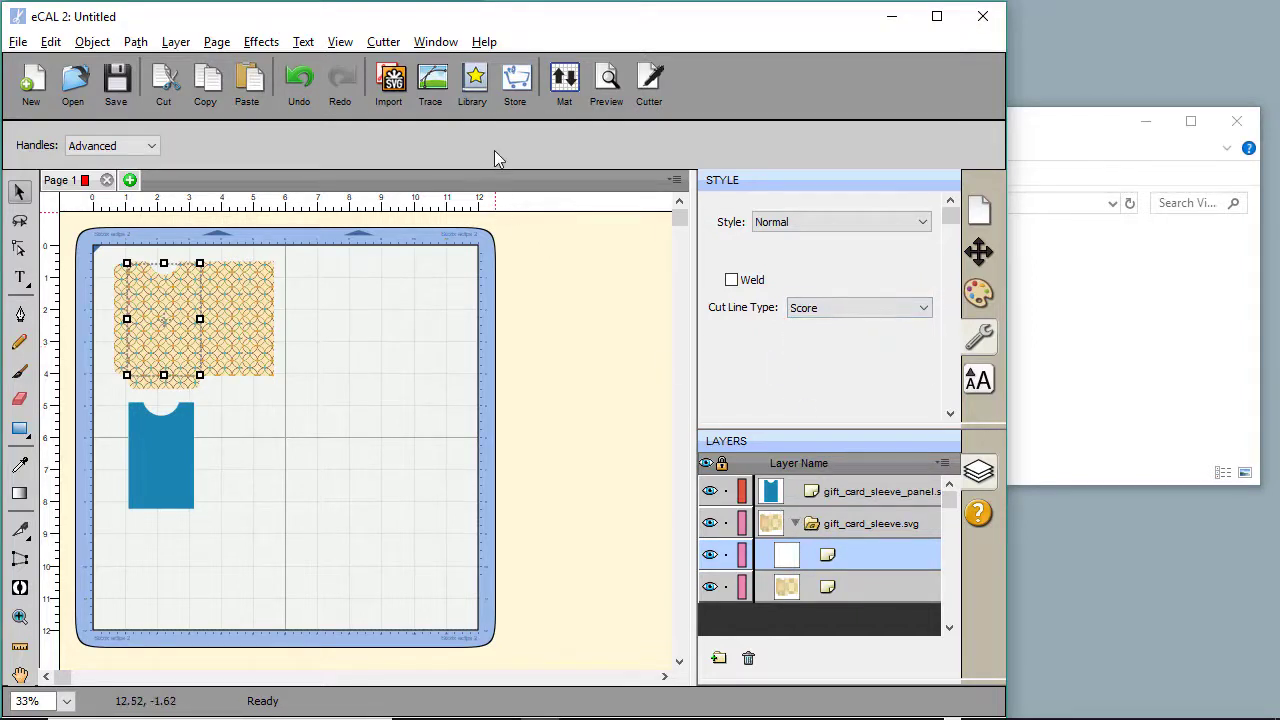
Preview the cut and score lines with the application window maximized, and close the preview.
{"action": "left_click", "coordinate": [605, 82]}
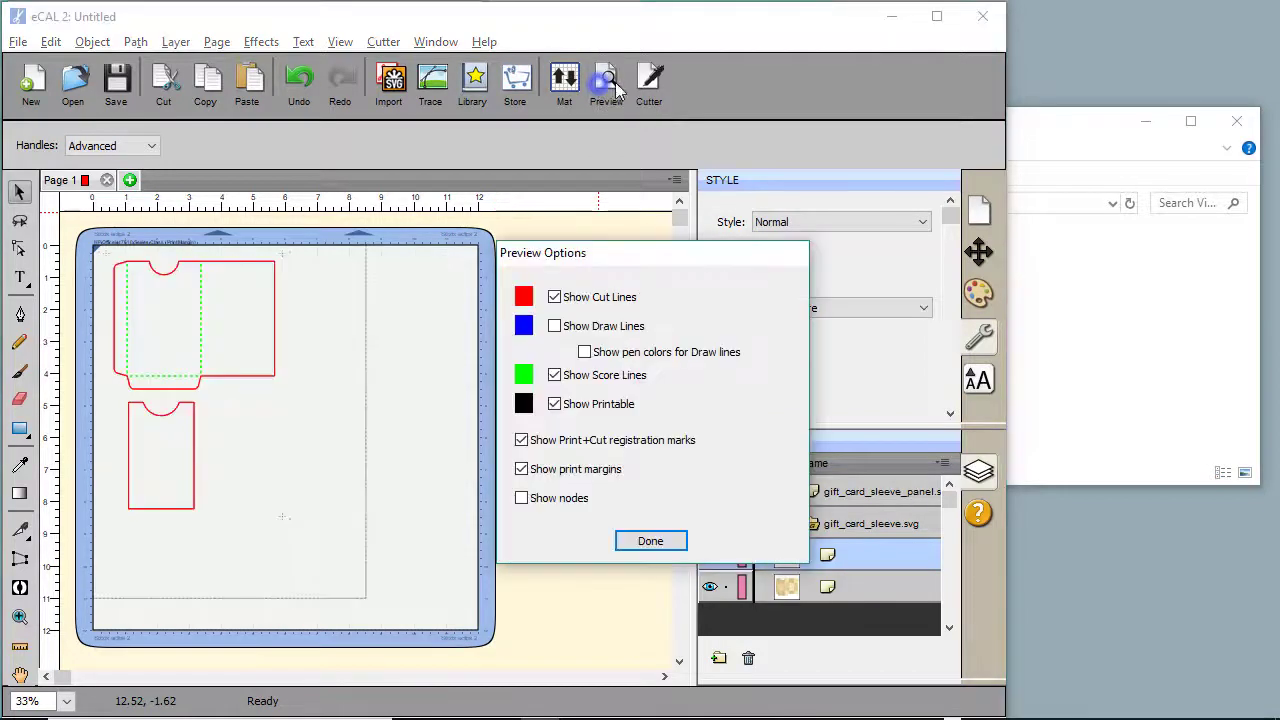
{"action": "left_click", "coordinate": [937, 17]}
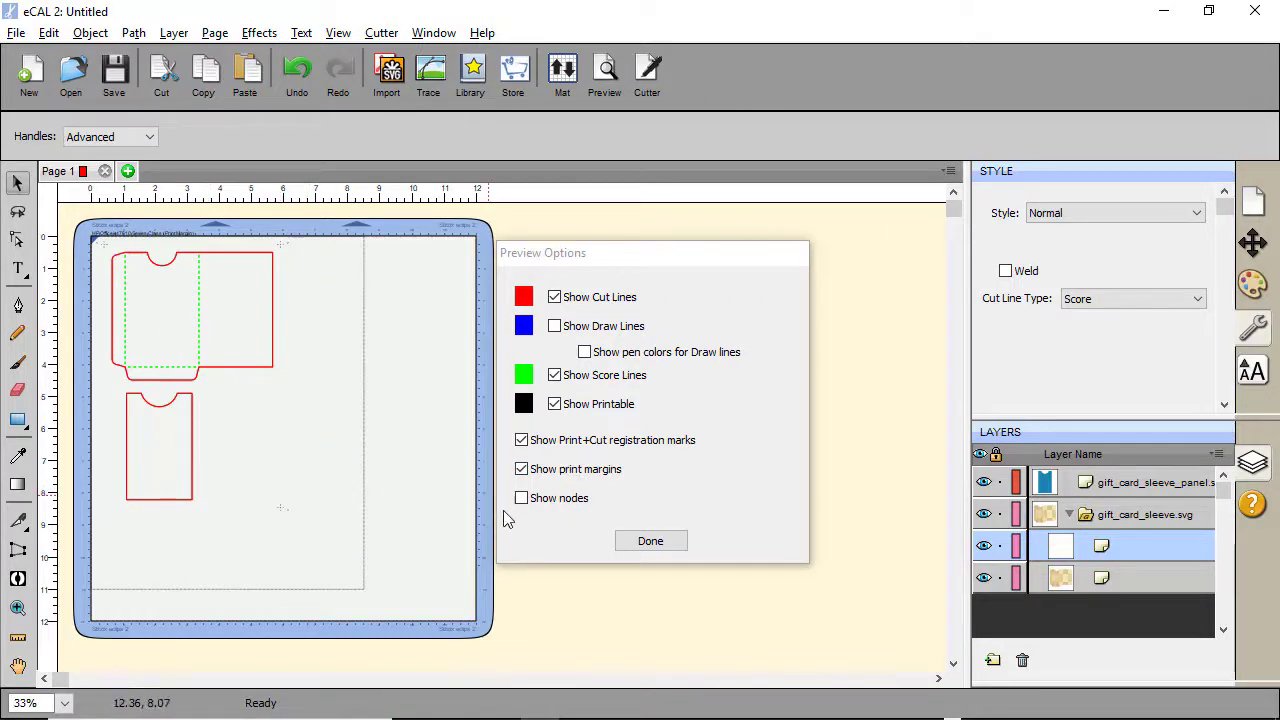
{"action": "left_click", "coordinate": [650, 542]}
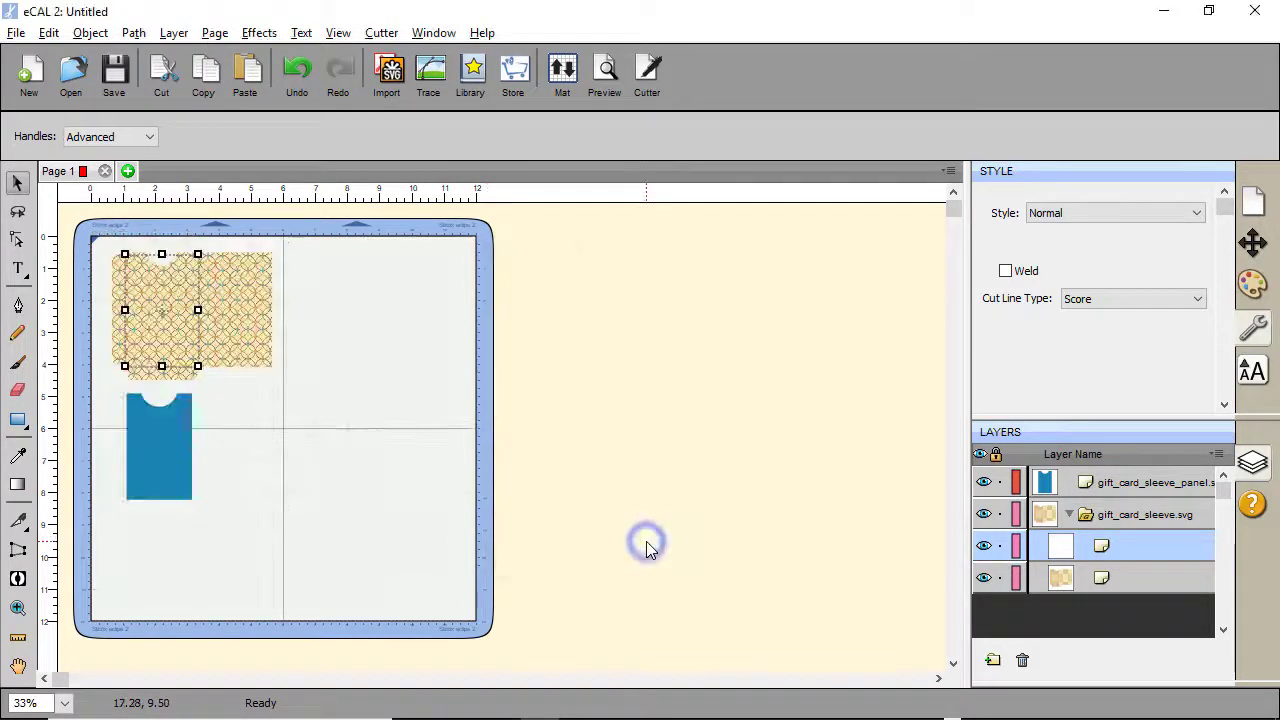
Print one copy of the design with registration marks included.
{"action": "left_click", "coordinate": [15, 34]}
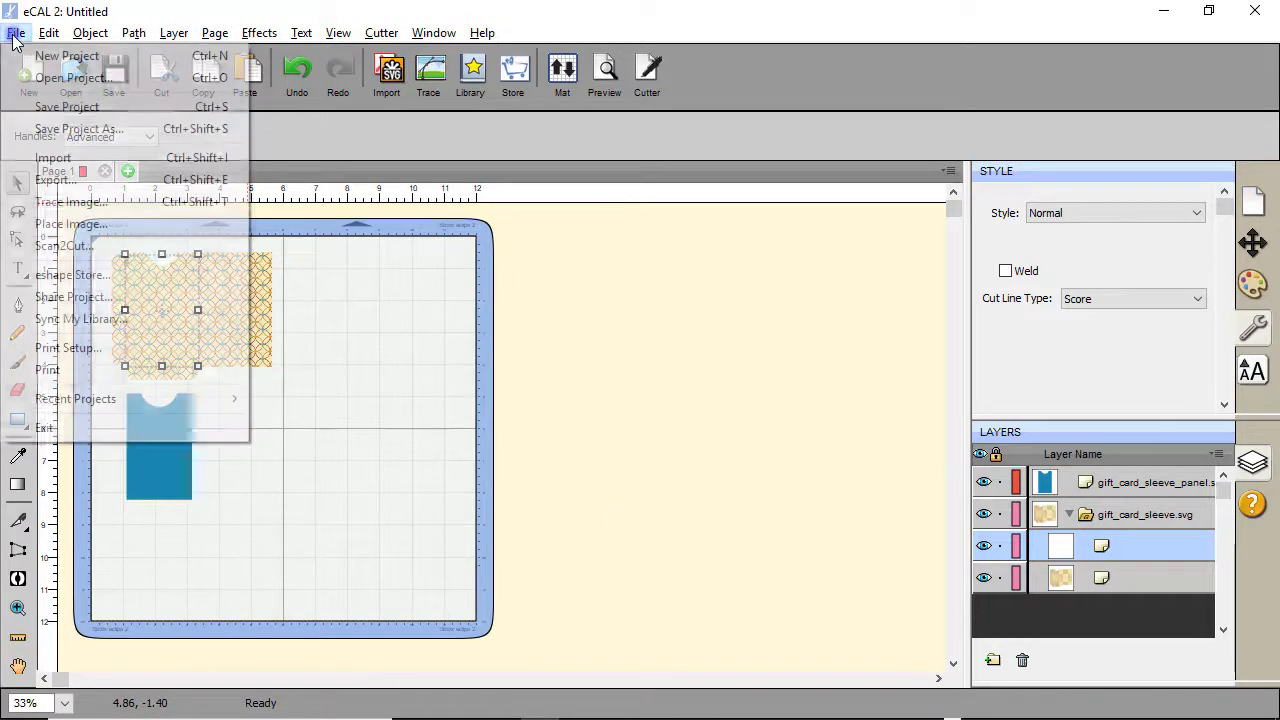
{"action": "left_click", "coordinate": [87, 372]}
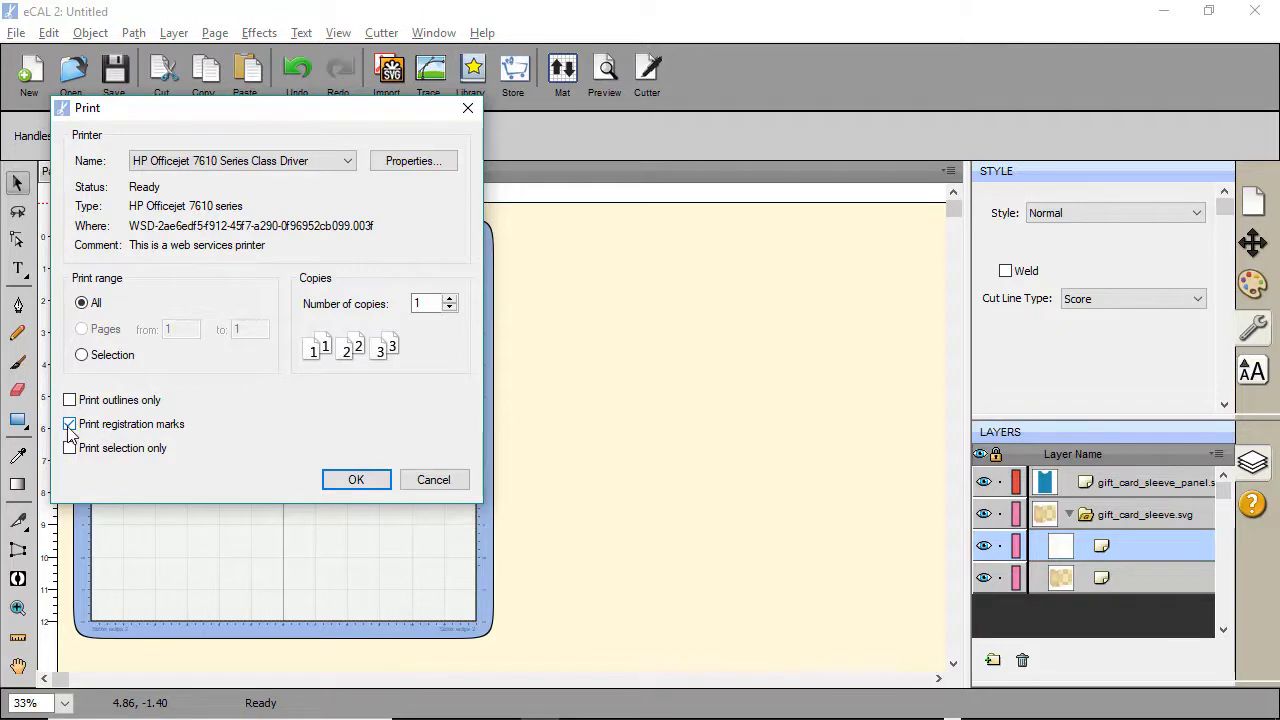
{"action": "left_click", "coordinate": [363, 481]}
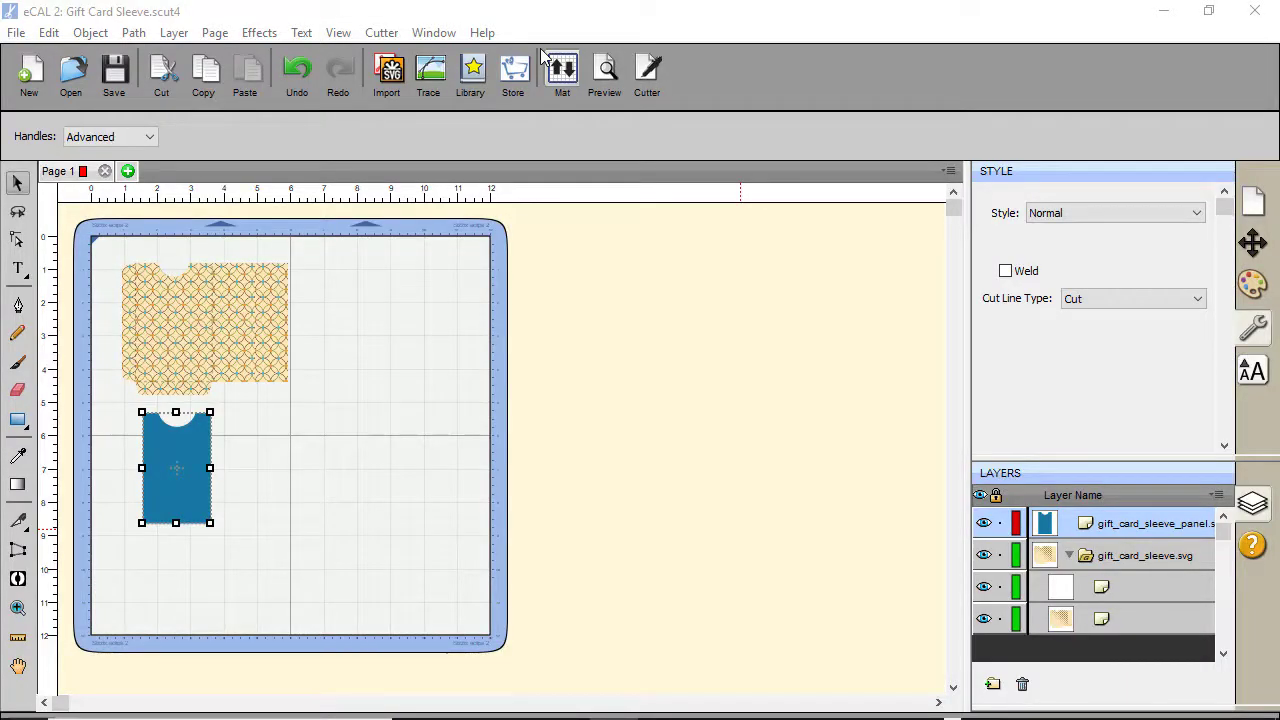
Start Print-2-Cut for the gift card sleeve with the Cardstock M preset, load the mat and continue the guided process.
{"action": "left_click", "coordinate": [378, 36]}
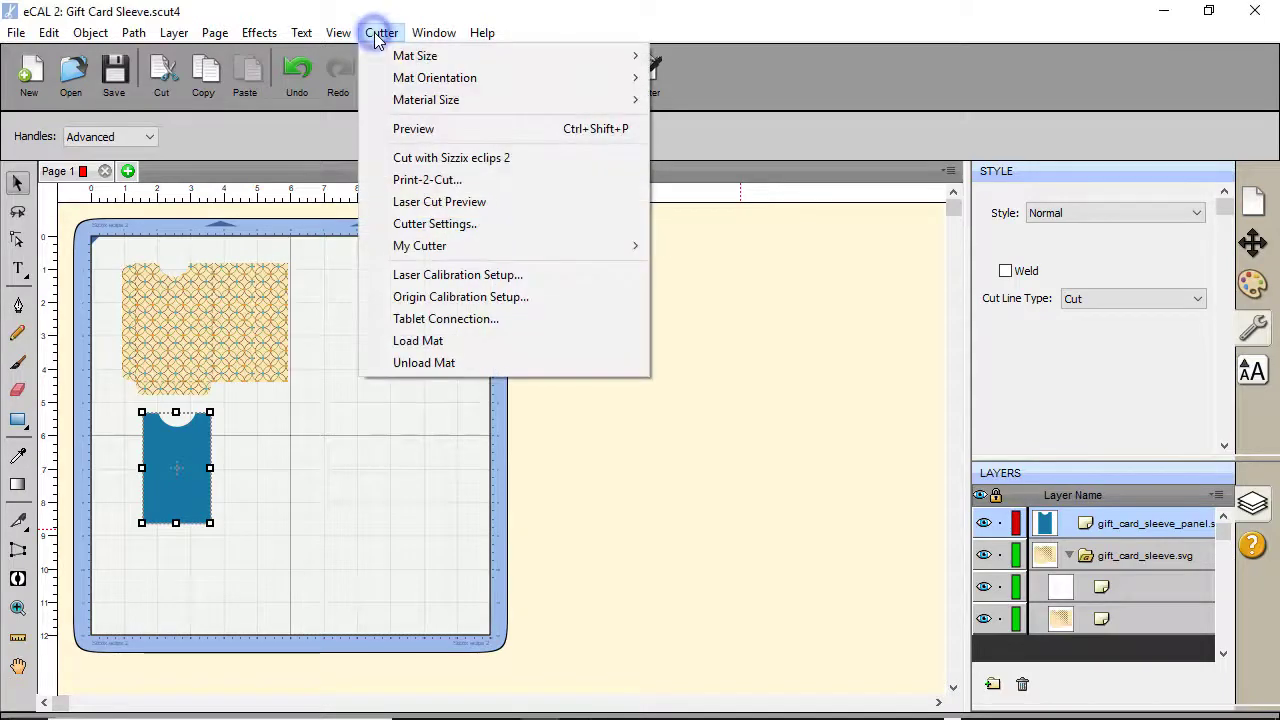
{"action": "left_click", "coordinate": [410, 179]}
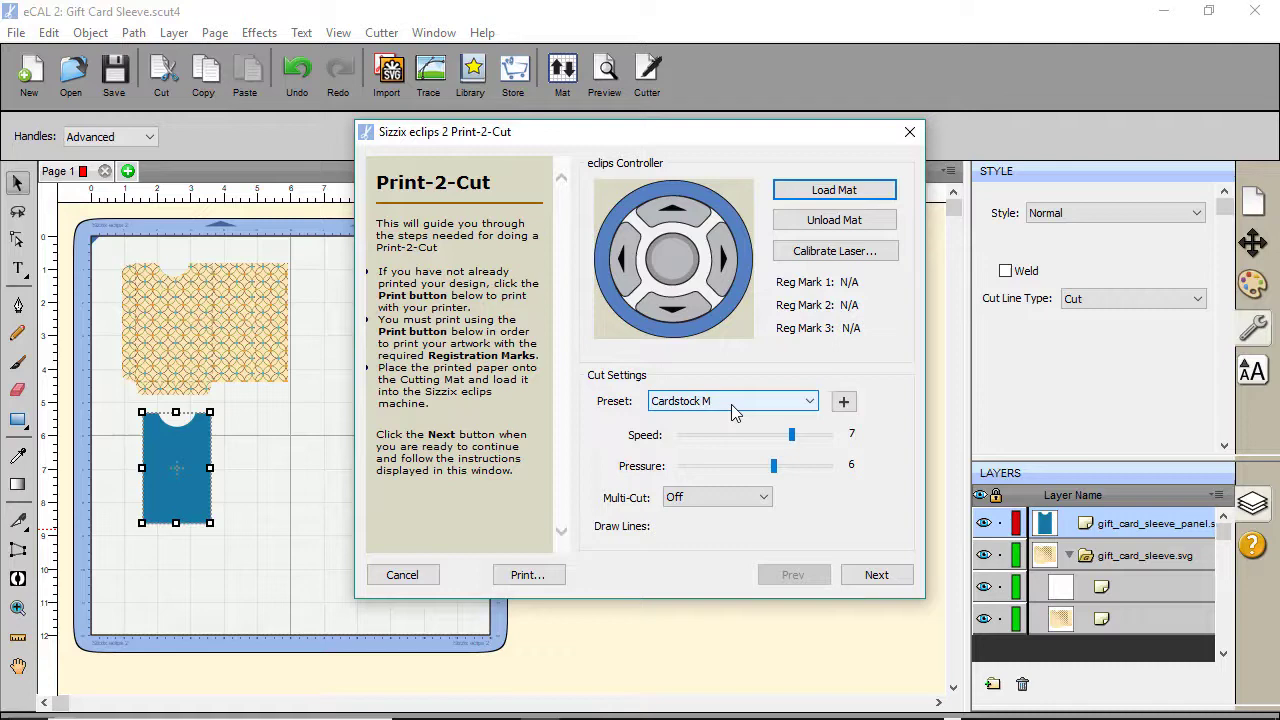
{"action": "left_click", "coordinate": [894, 578]}
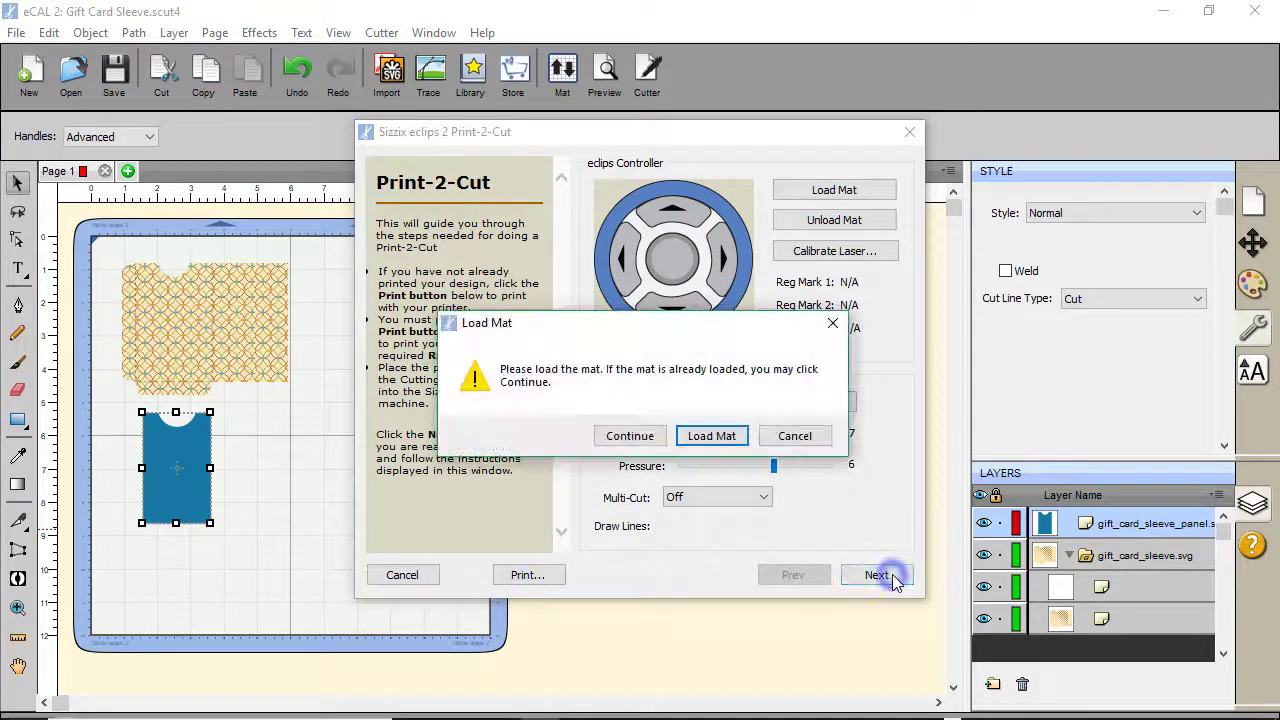
{"action": "left_click", "coordinate": [712, 436]}
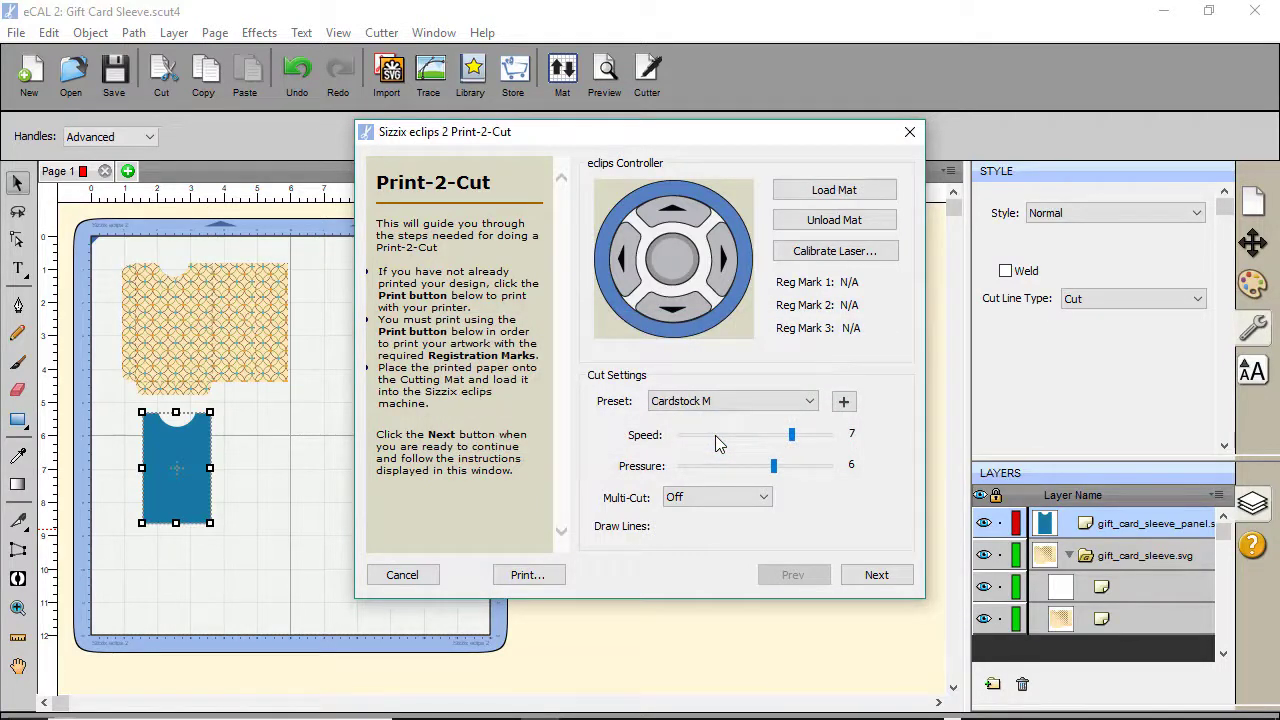
{"action": "left_click", "coordinate": [877, 575]}
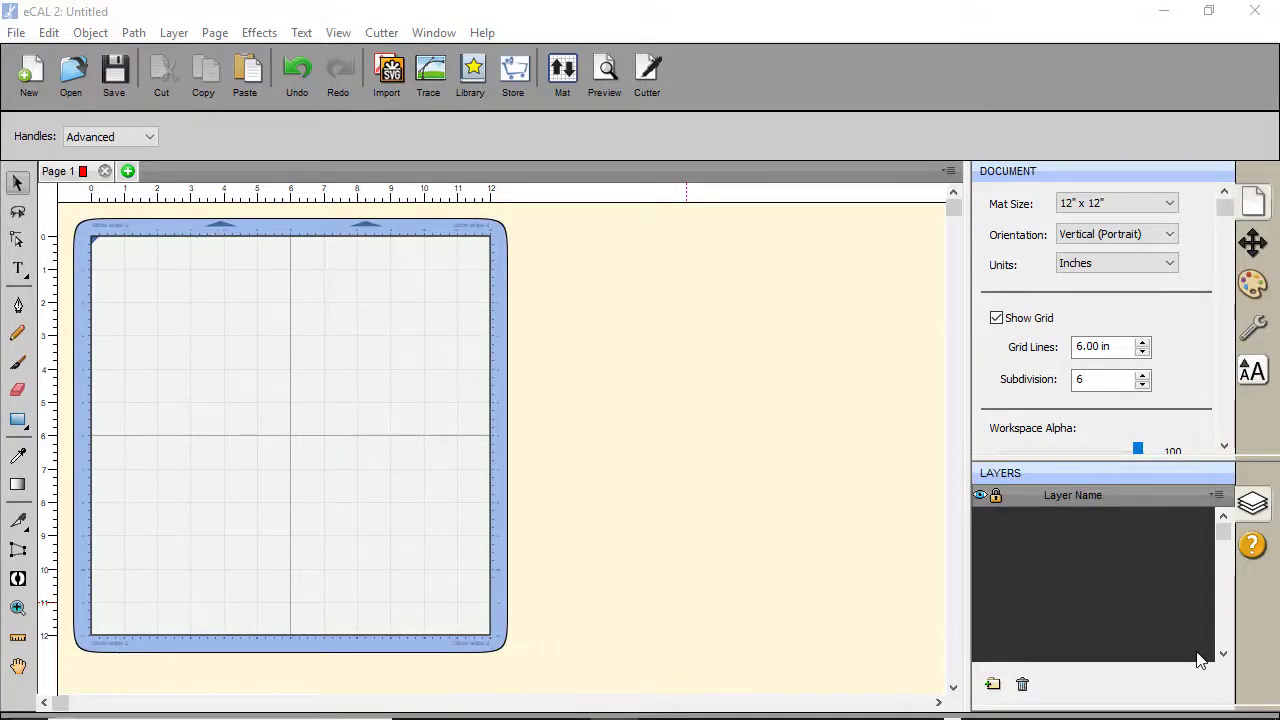
Import monster7.png from the Video Files folder onto the blank mat.
{"action": "left_click", "coordinate": [16, 32]}
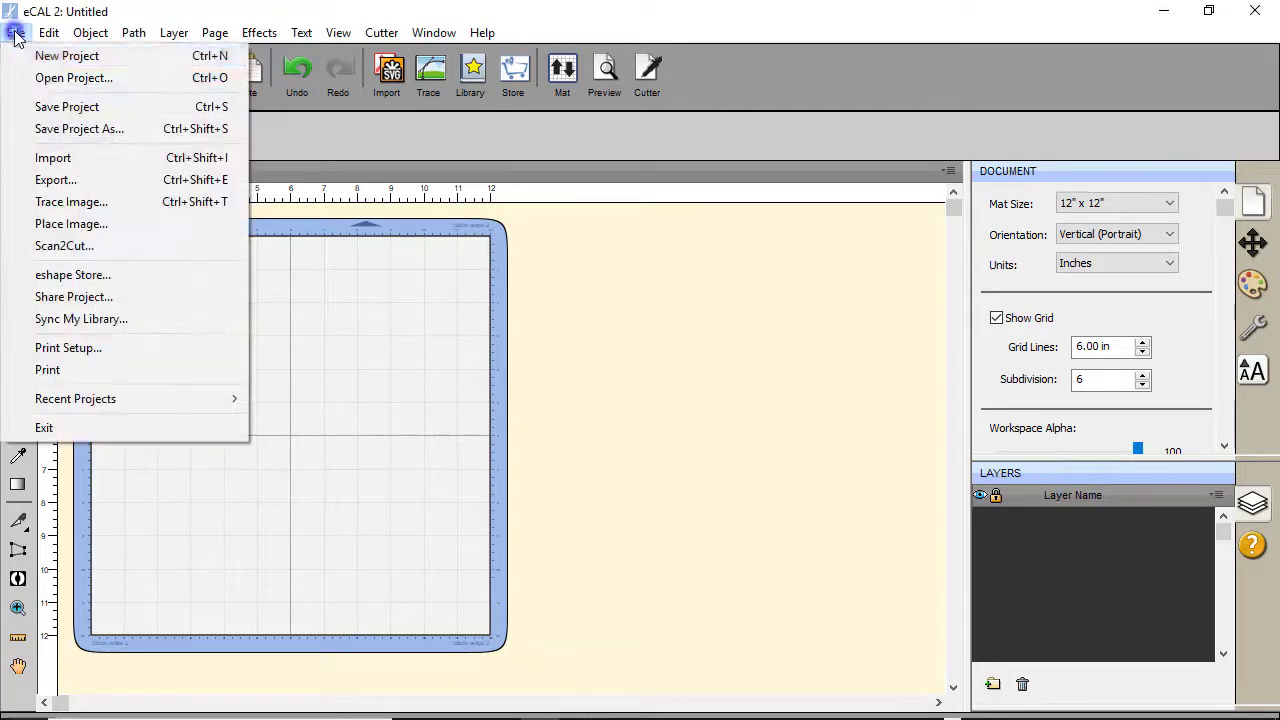
{"action": "left_click", "coordinate": [50, 157]}
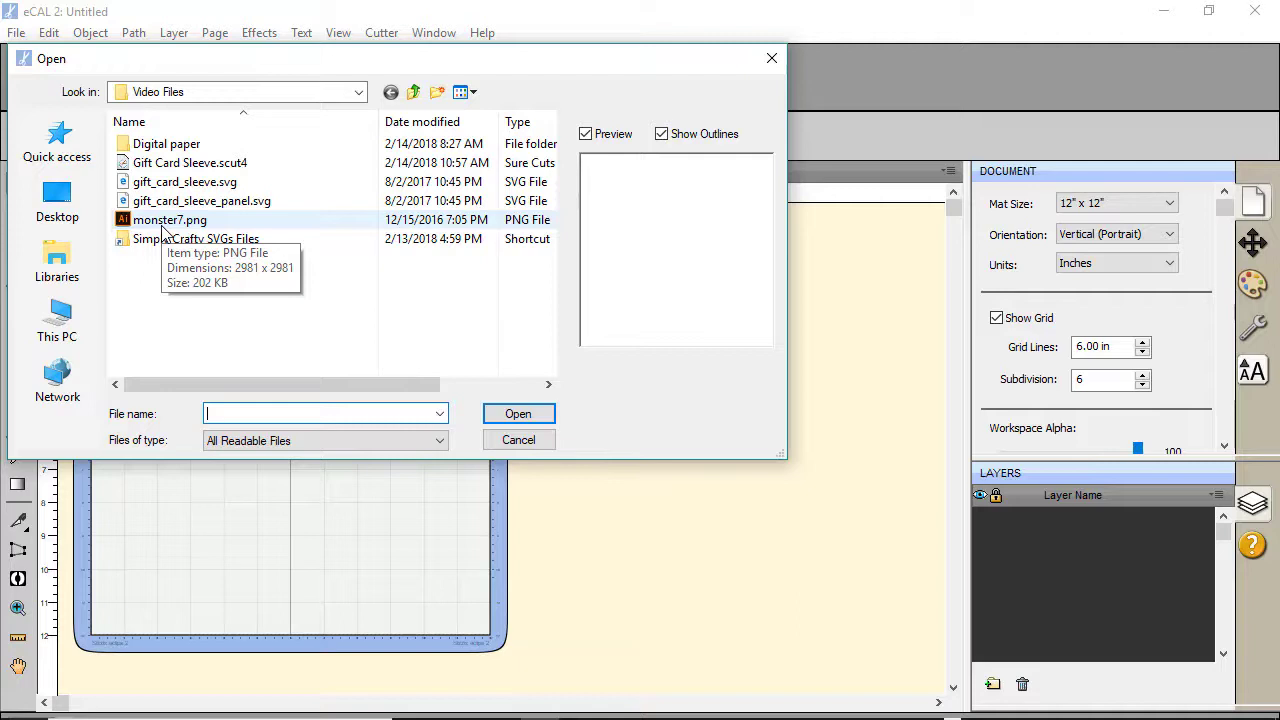
{"action": "left_click", "coordinate": [160, 222]}
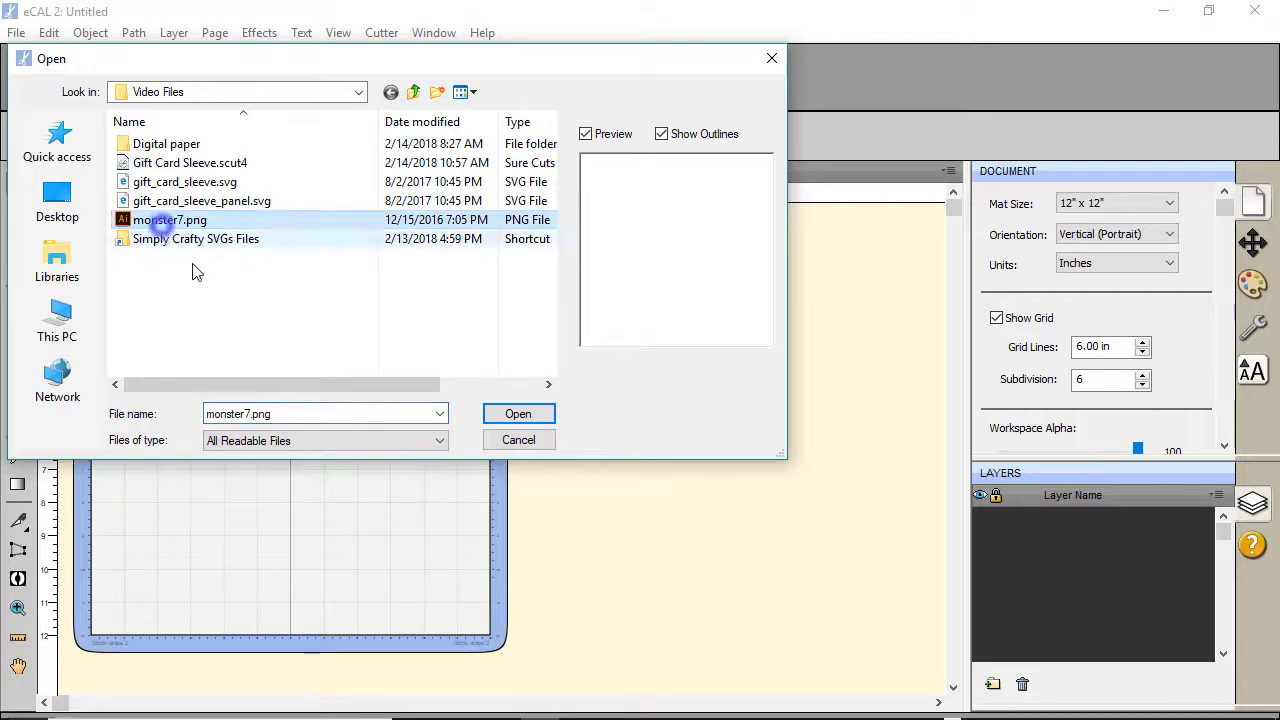
{"action": "left_click", "coordinate": [513, 421]}
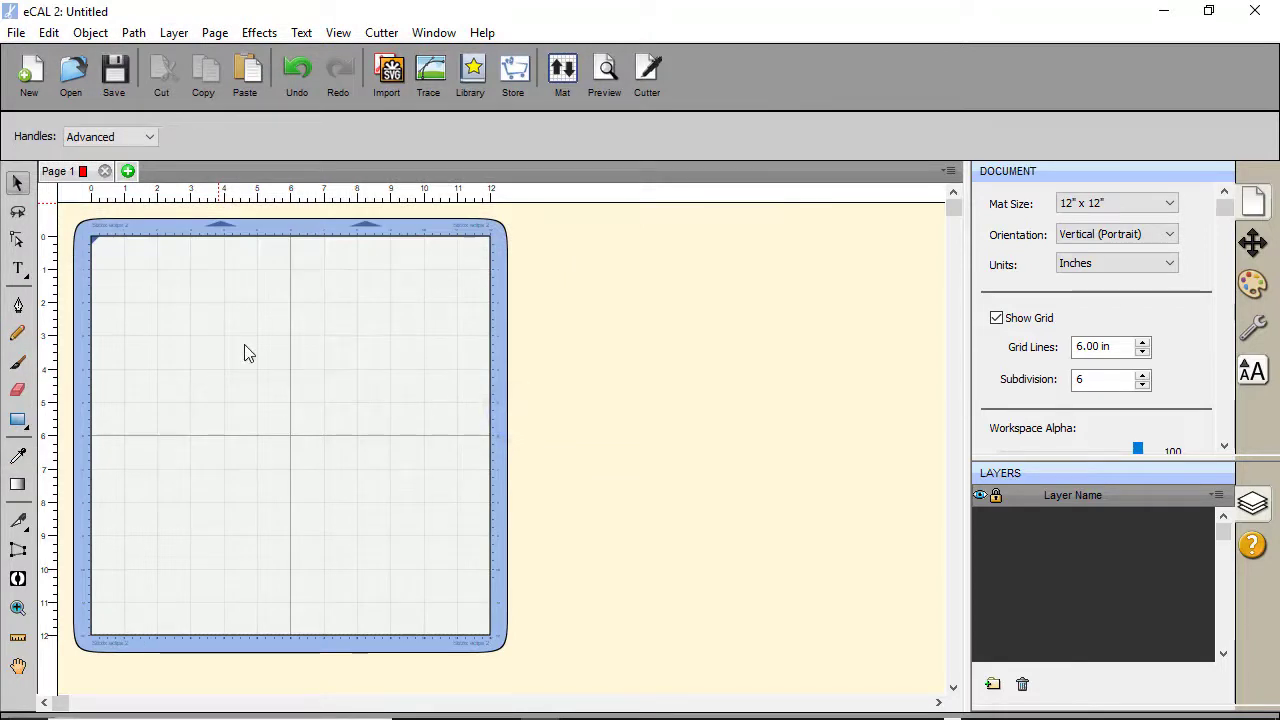
{"action": "key", "text": "ctrl+v"}
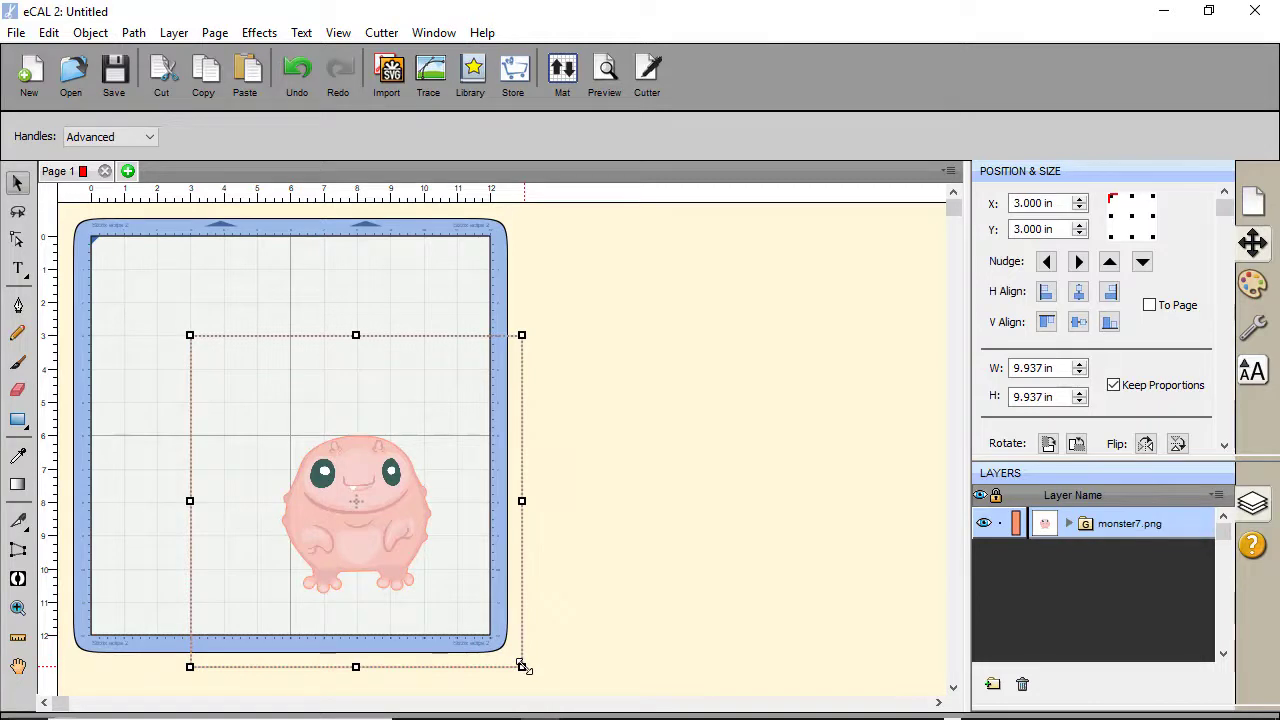
Scale the monster image to about 4.8 in square, move it to the mat's upper-left corner, and expand its layer group.
{"action": "left_click_drag", "start_coordinate": [521, 665], "coordinate": [357, 491]}
{"action": "left_click_drag", "start_coordinate": [284, 432], "coordinate": [187, 316]}
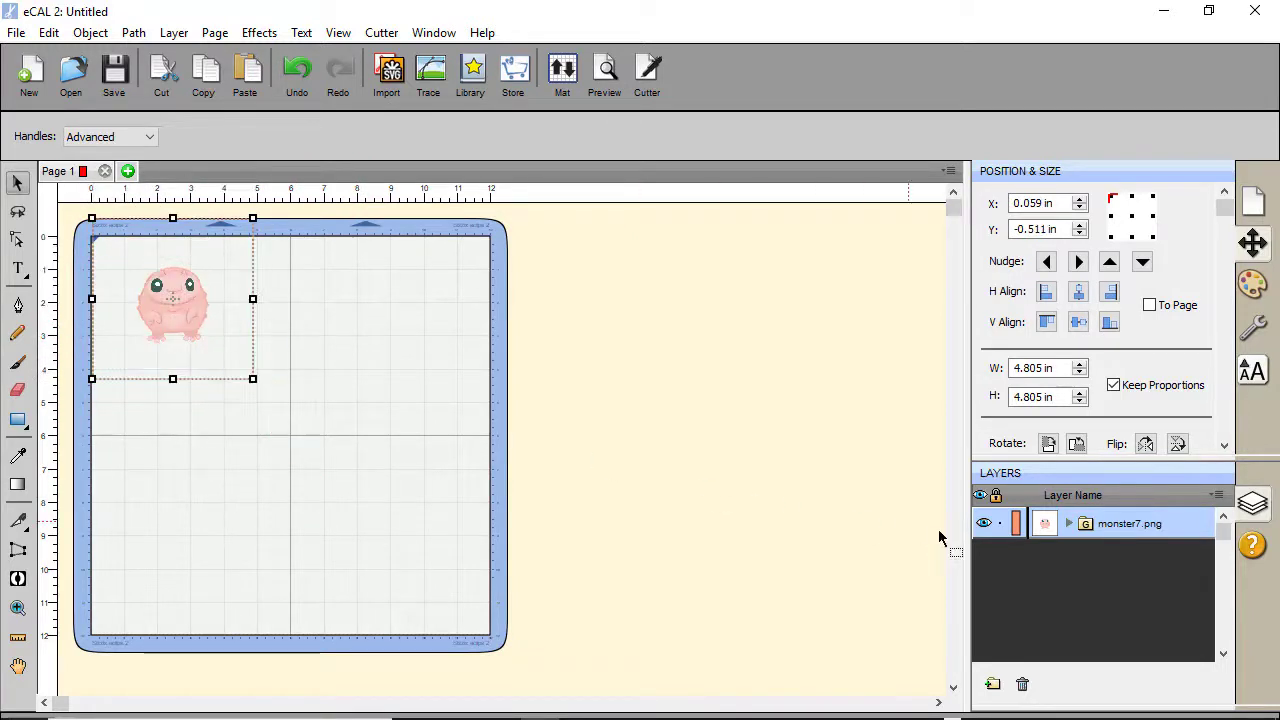
{"action": "left_click", "coordinate": [1069, 523]}
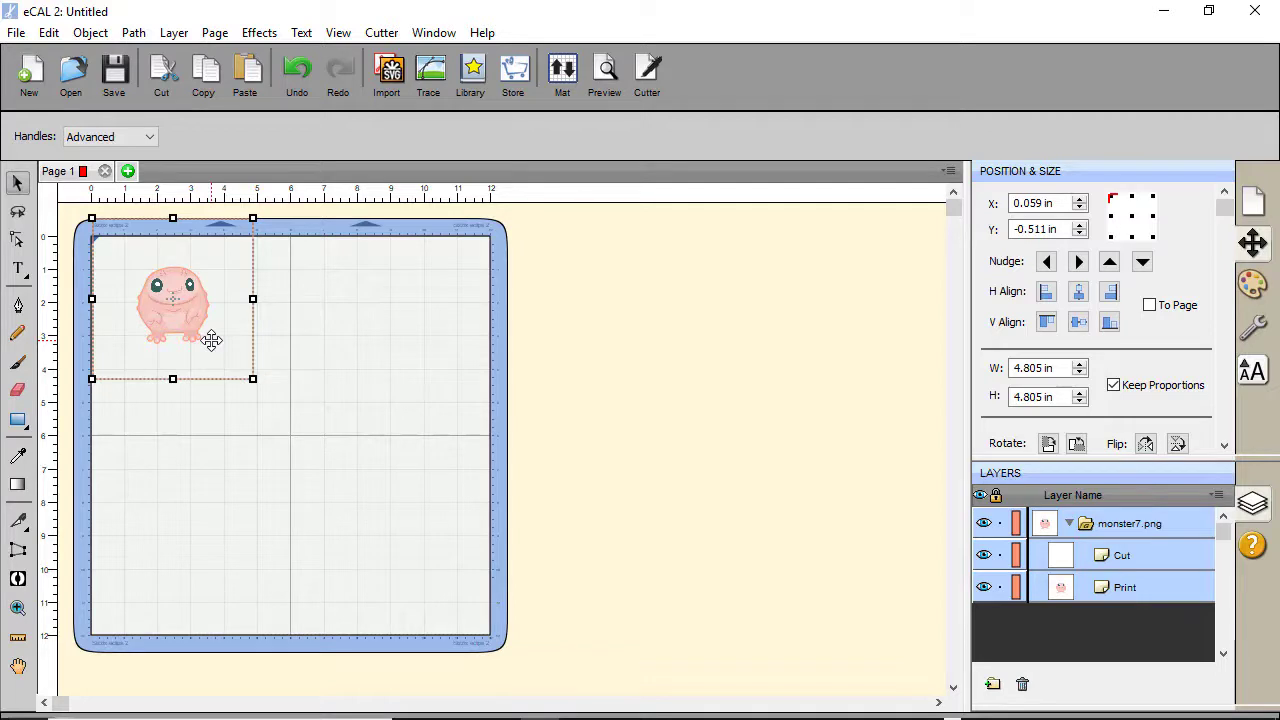
{"action": "left_click", "coordinate": [180, 300]}
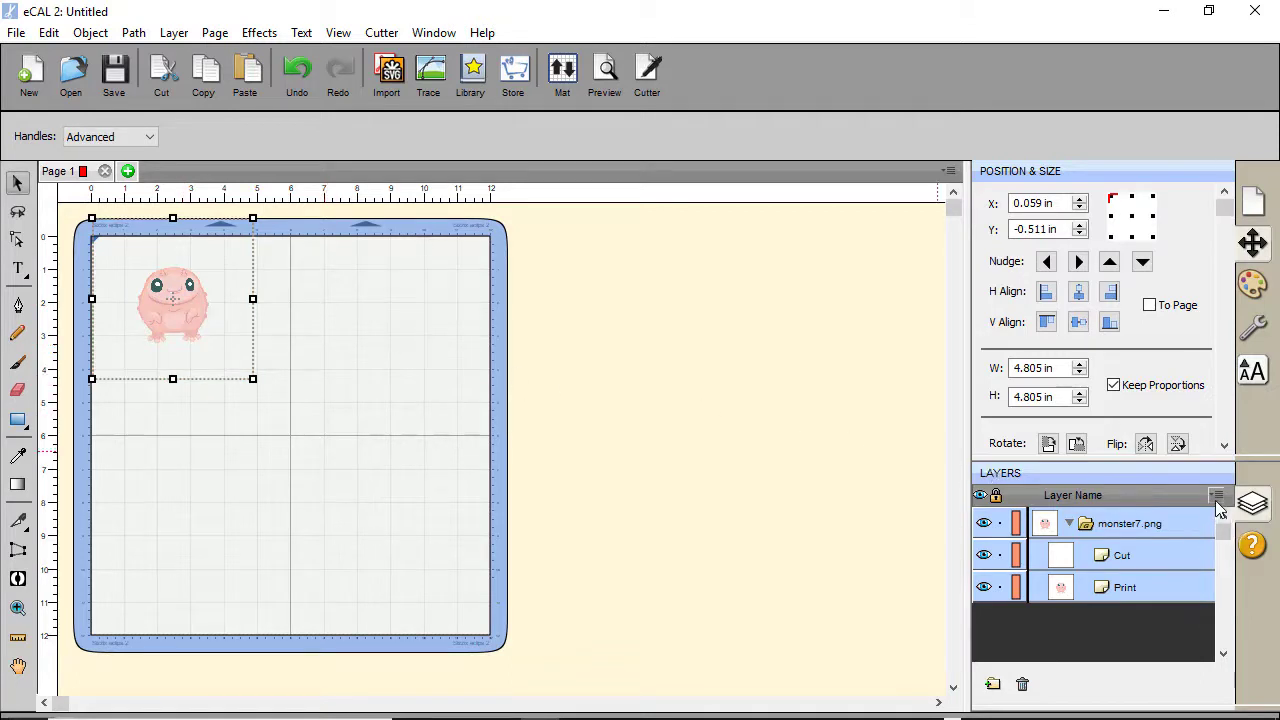
Duplicate the monster7.png layer group and place the copy below the original at about X 0.27, Y 3.60 in.
{"action": "left_click", "coordinate": [1215, 497]}
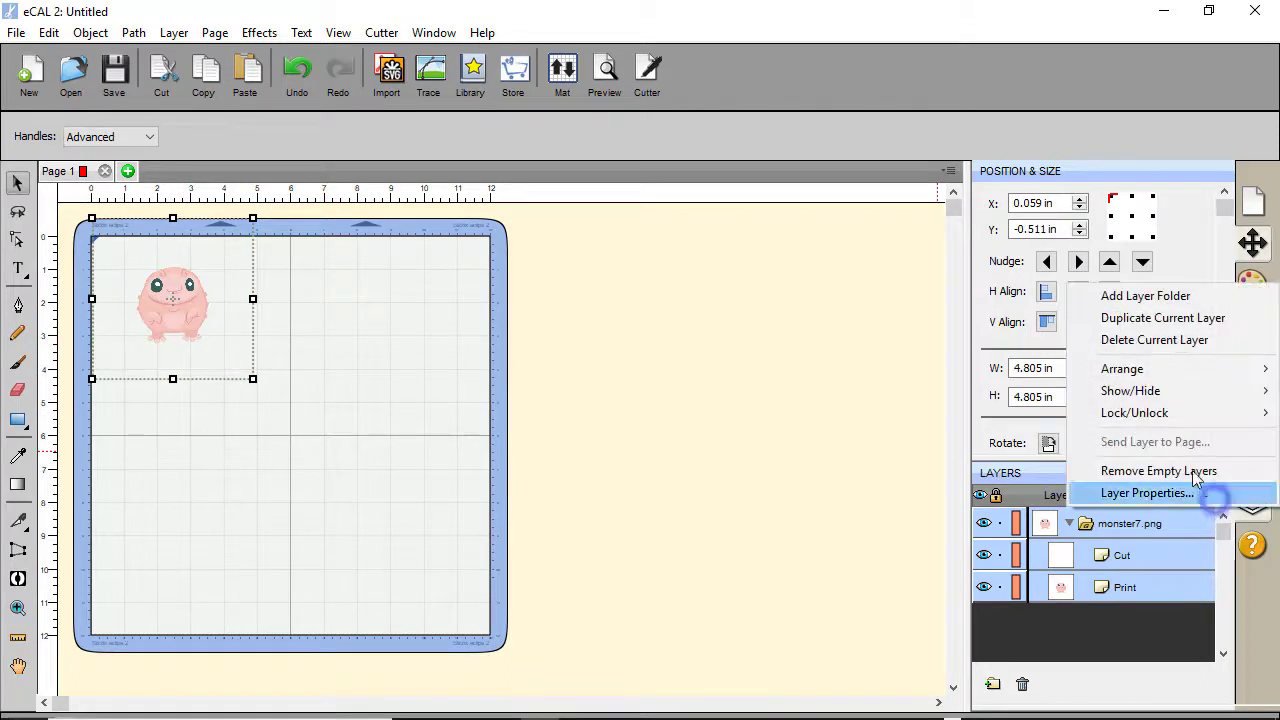
{"action": "left_click", "coordinate": [1140, 319]}
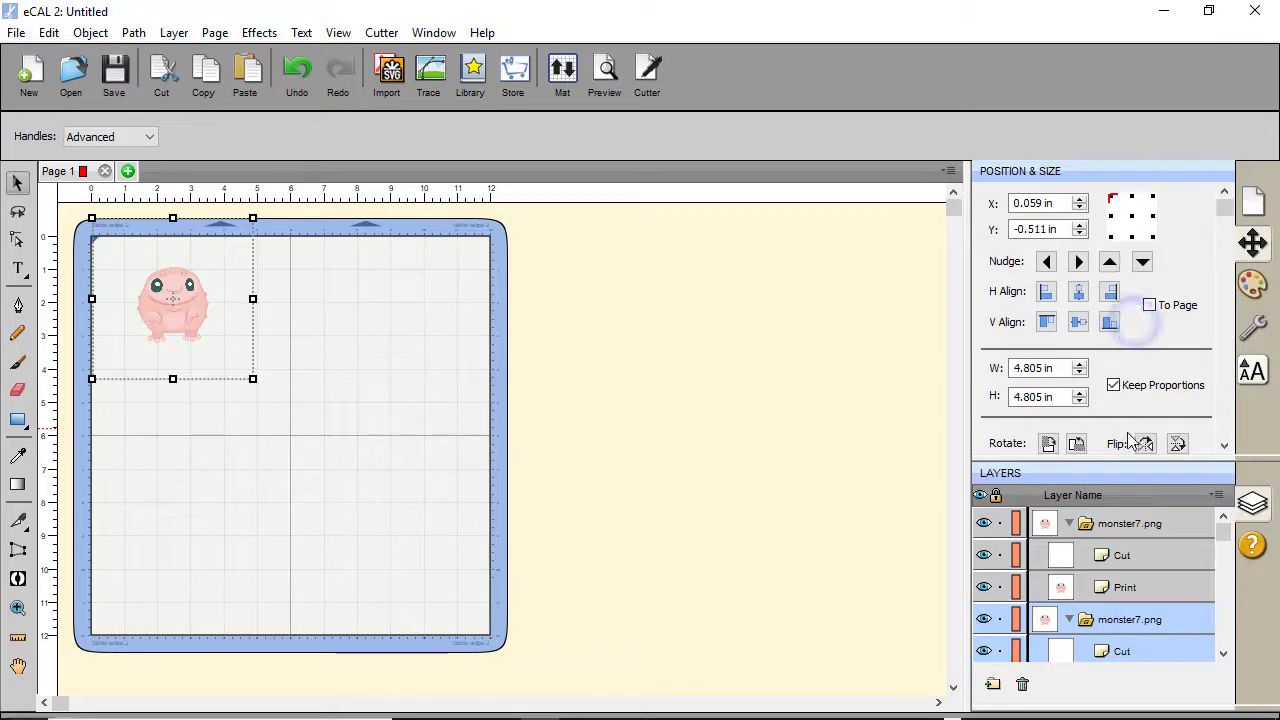
{"action": "left_click_drag", "start_coordinate": [171, 329], "coordinate": [182, 460]}
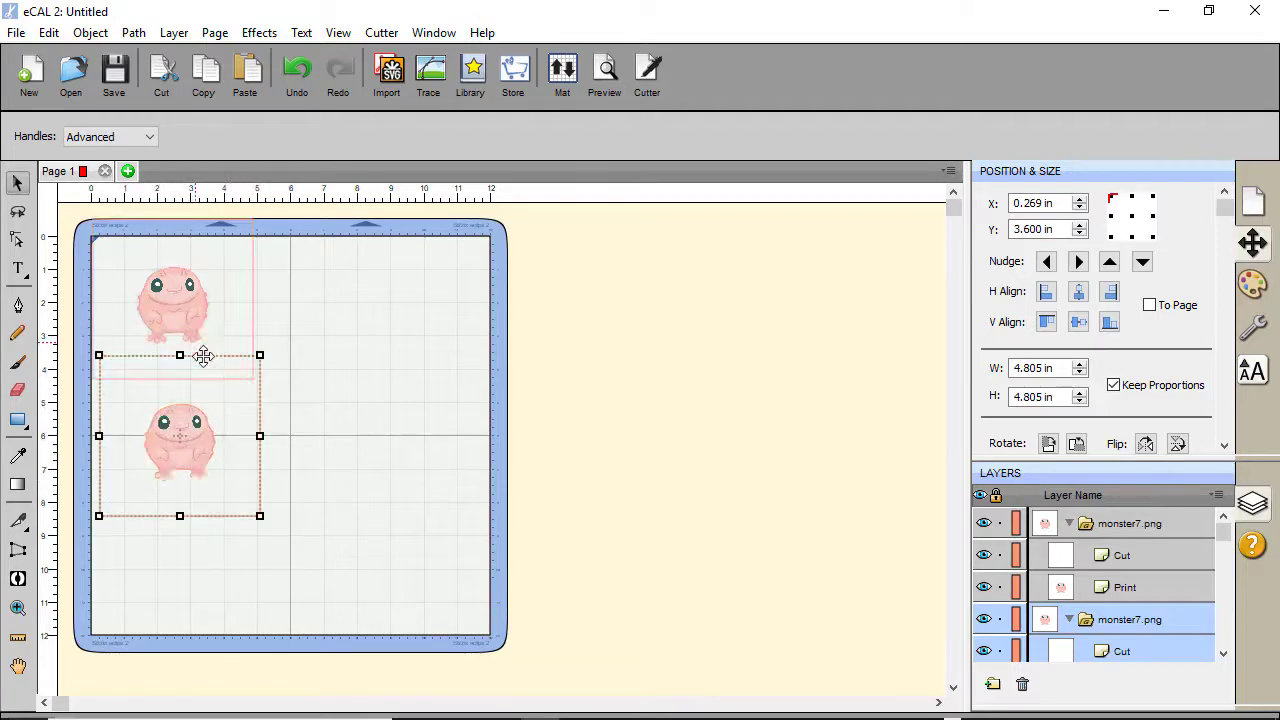
Move the monster copy to about X 0.41, Y 3.71 in and enlarge it to about 5.83 in square.
{"action": "scroll", "coordinate": [186, 457], "scroll_direction": "up", "scroll_amount": 2}
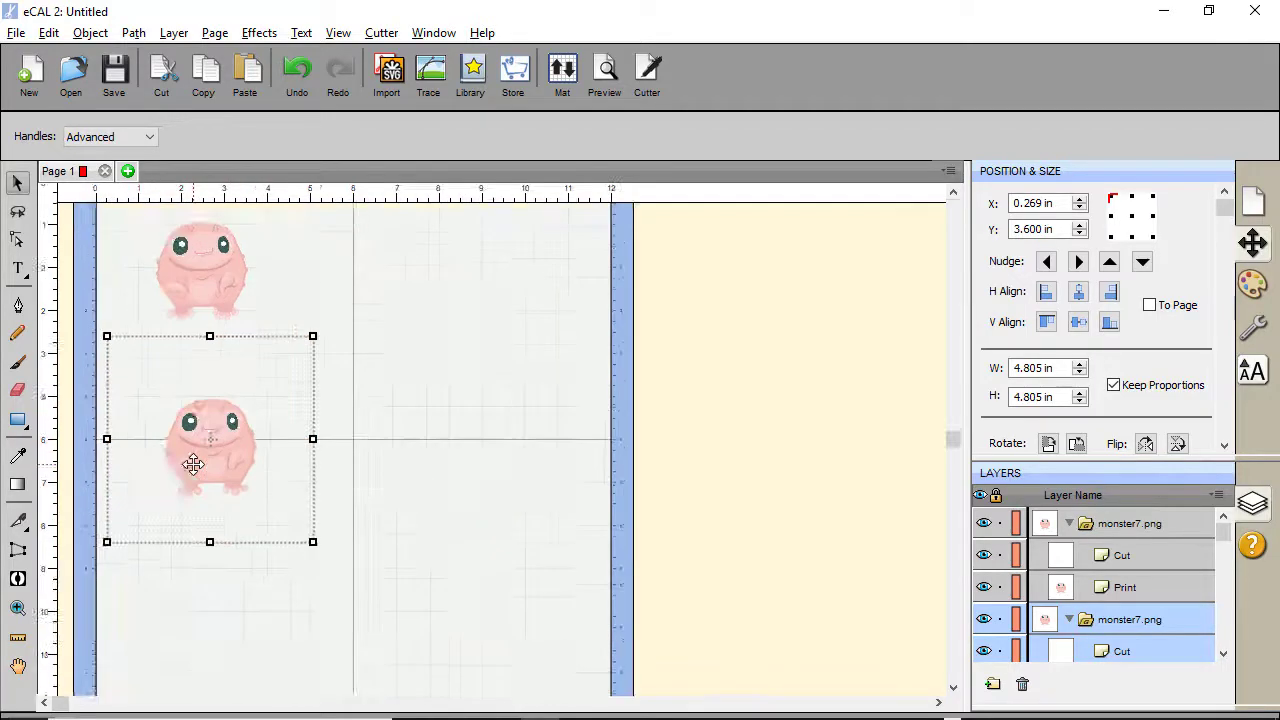
{"action": "scroll", "coordinate": [193, 464], "scroll_direction": "up", "scroll_amount": 2}
{"action": "key", "text": "alt"}
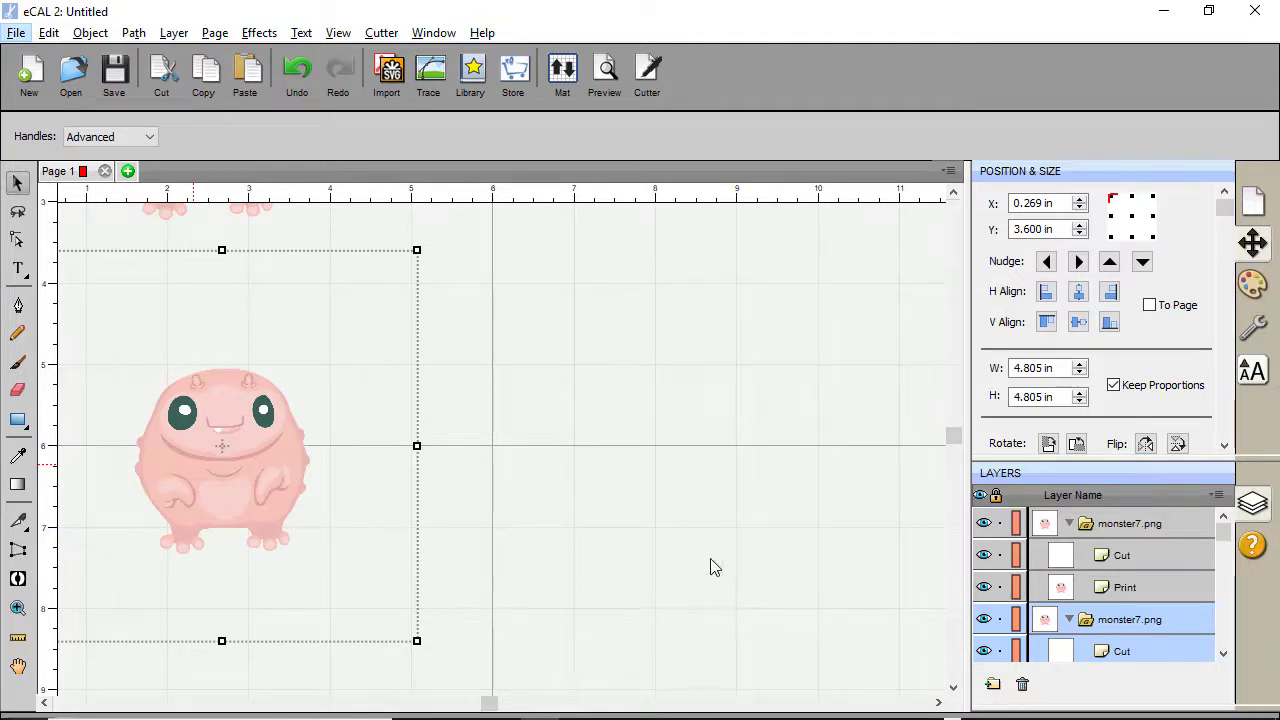
{"action": "mouse_move", "coordinate": [417, 643]}
{"action": "left_mouse_down"}
{"action": "mouse_move", "coordinate": [451, 688]}
{"action": "mouse_move", "coordinate": [417, 634]}
{"action": "left_mouse_up"}
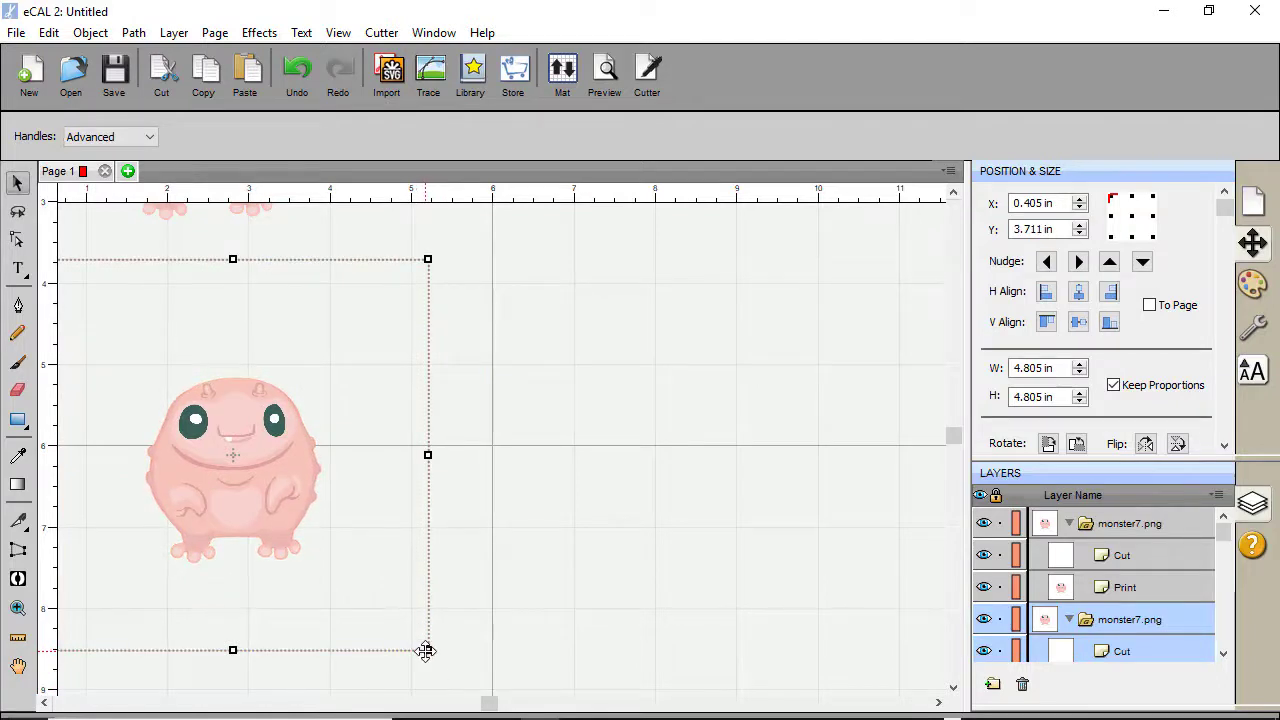
{"action": "left_click_drag", "start_coordinate": [427, 649], "coordinate": [507, 714]}
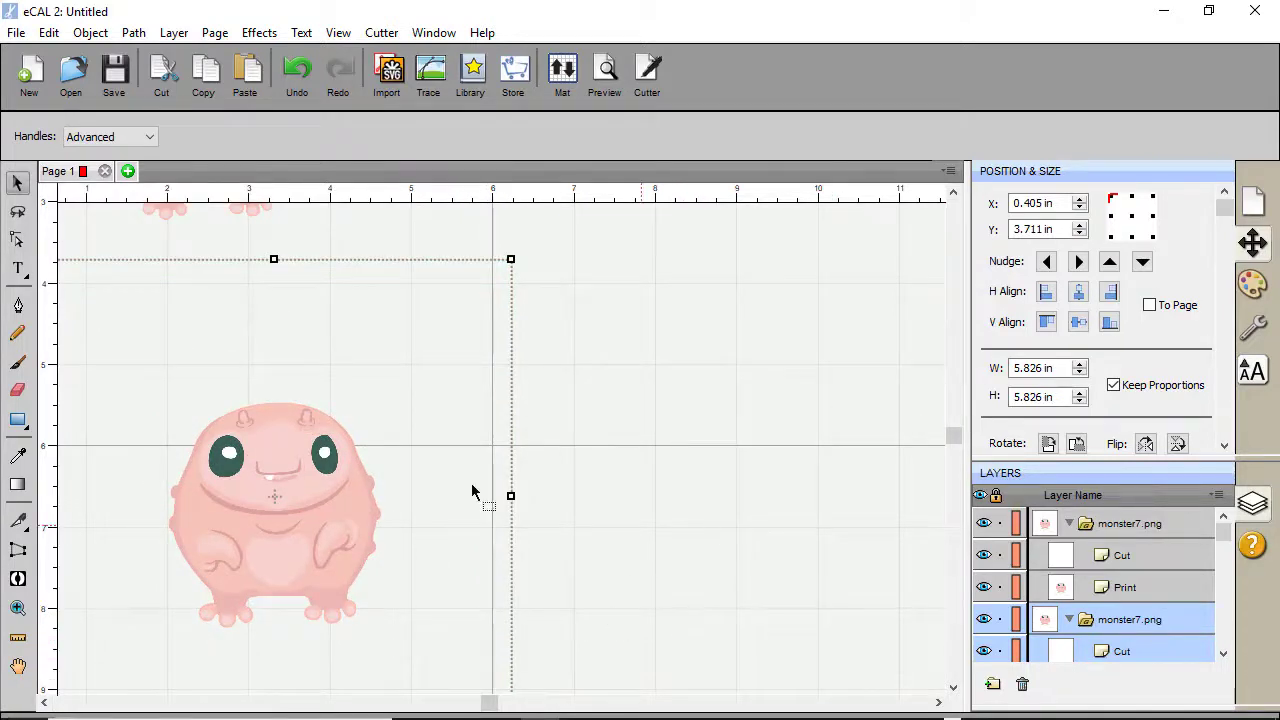
Add a 0.050 in shadow layer around the larger monster copy, coloured salmon pink (Red 227, Green 160, Blue 153).
{"action": "scroll", "coordinate": [295, 451], "scroll_direction": "up", "scroll_amount": 3}
{"action": "scroll", "coordinate": [295, 451], "scroll_direction": "down", "scroll_amount": 1}
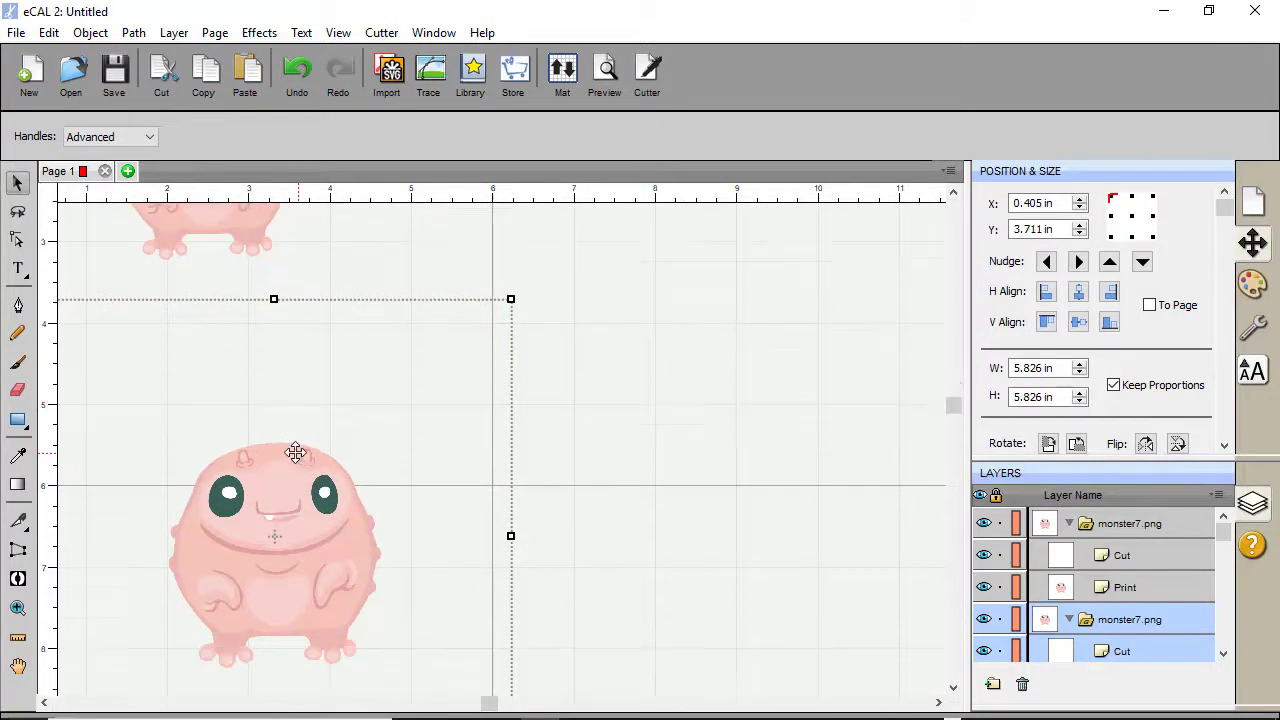
{"action": "scroll", "coordinate": [295, 451], "scroll_direction": "down", "scroll_amount": 3}
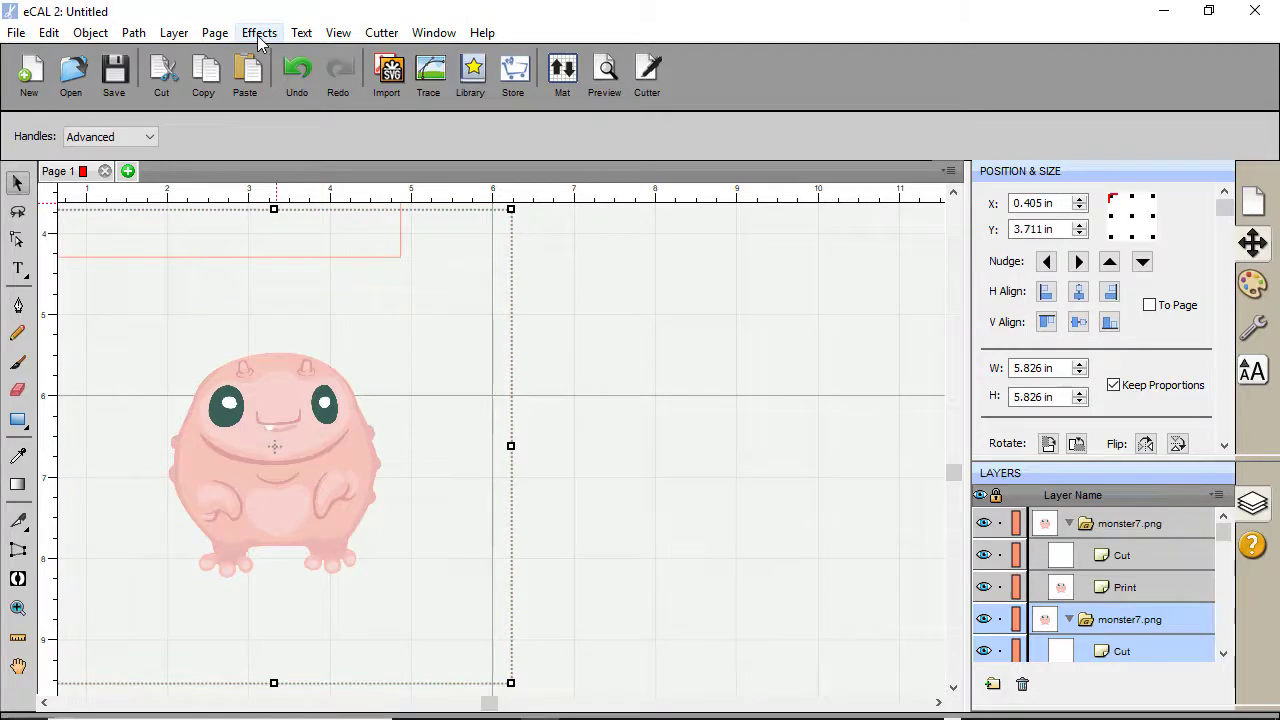
{"action": "left_click", "coordinate": [259, 33]}
{"action": "left_click", "coordinate": [353, 303]}
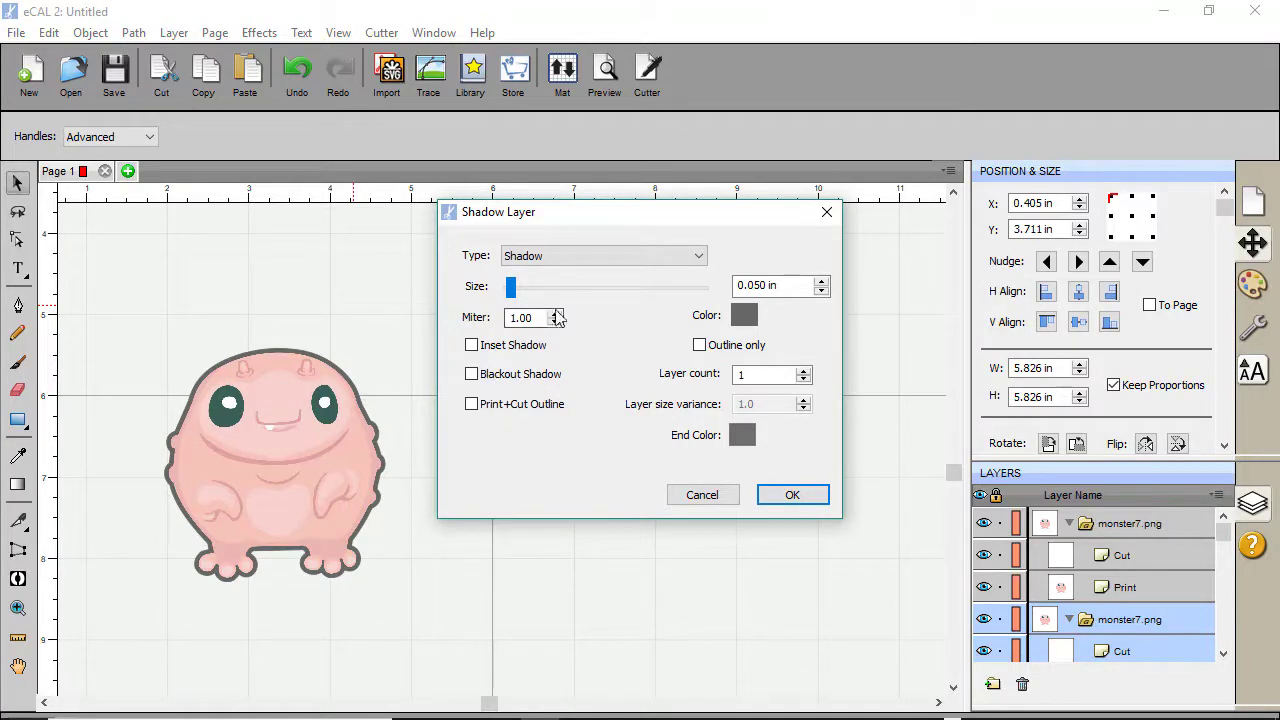
{"action": "left_click", "coordinate": [743, 315]}
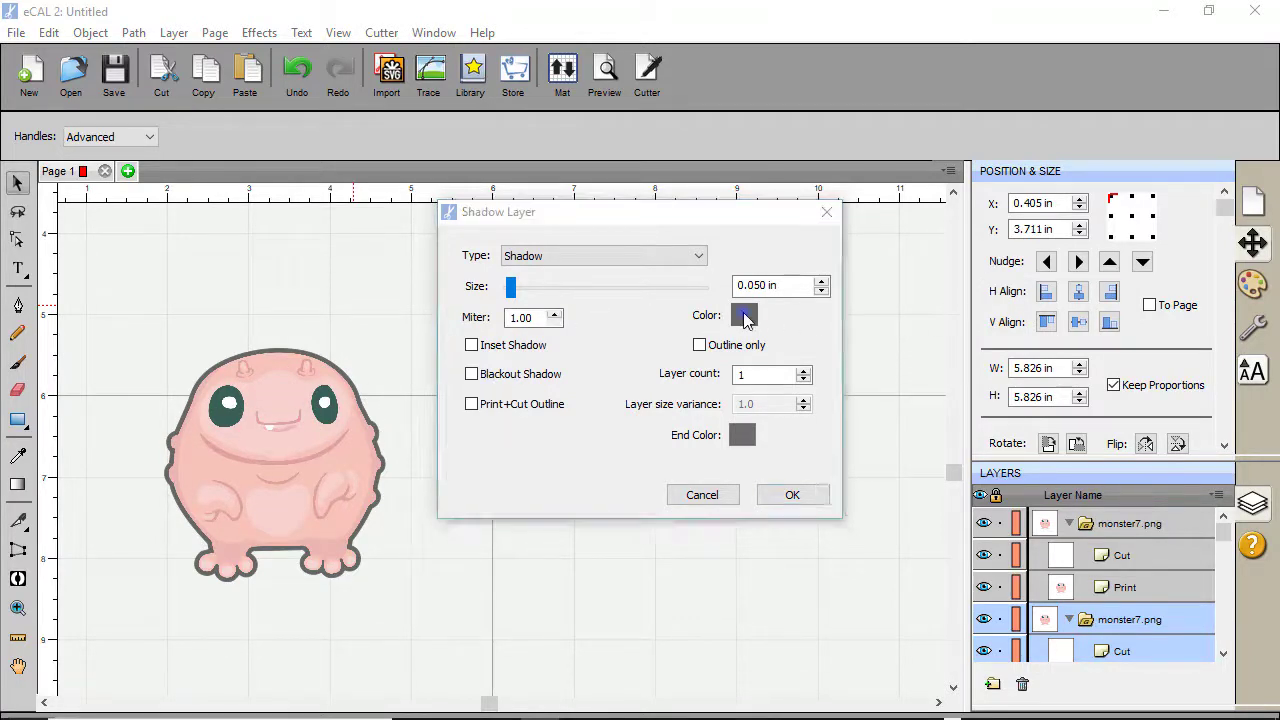
{"action": "left_click_drag", "start_coordinate": [705, 350], "coordinate": [677, 317]}
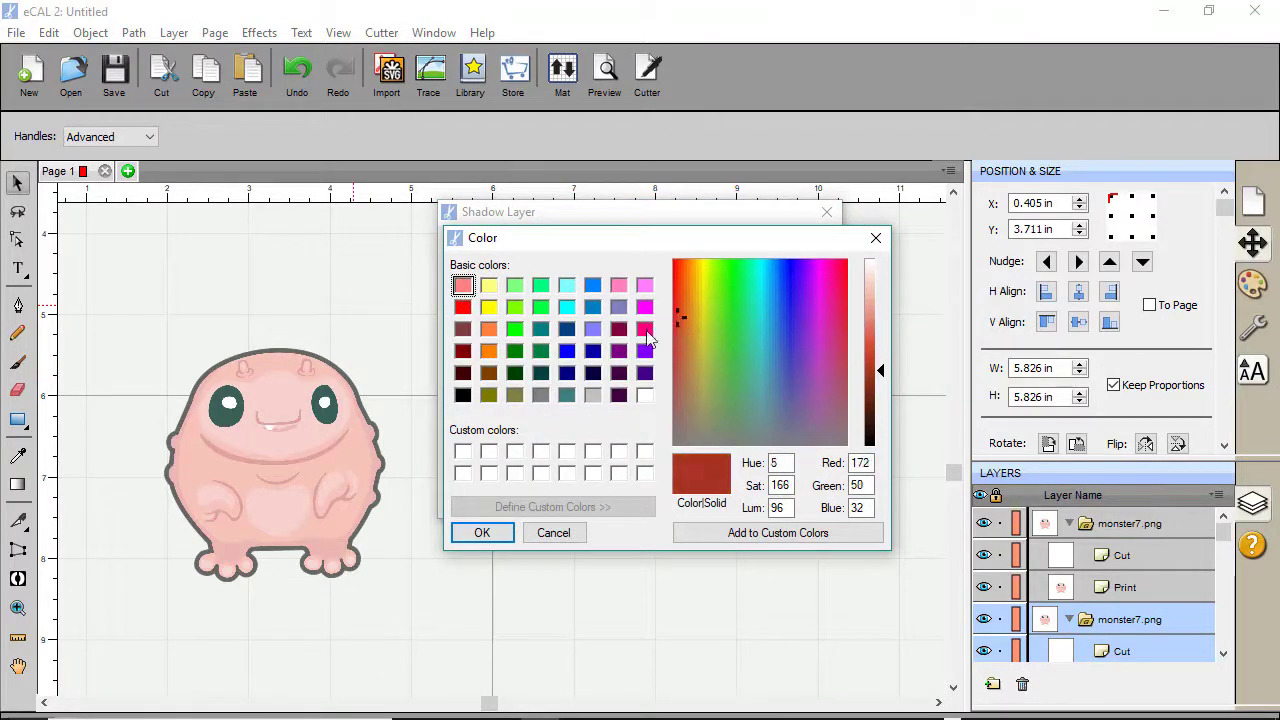
{"action": "left_click", "coordinate": [686, 371]}
{"action": "left_click_drag", "start_coordinate": [882, 368], "coordinate": [879, 333]}
{"action": "left_click_drag", "start_coordinate": [683, 365], "coordinate": [676, 339]}
{"action": "left_click_drag", "start_coordinate": [882, 328], "coordinate": [878, 313]}
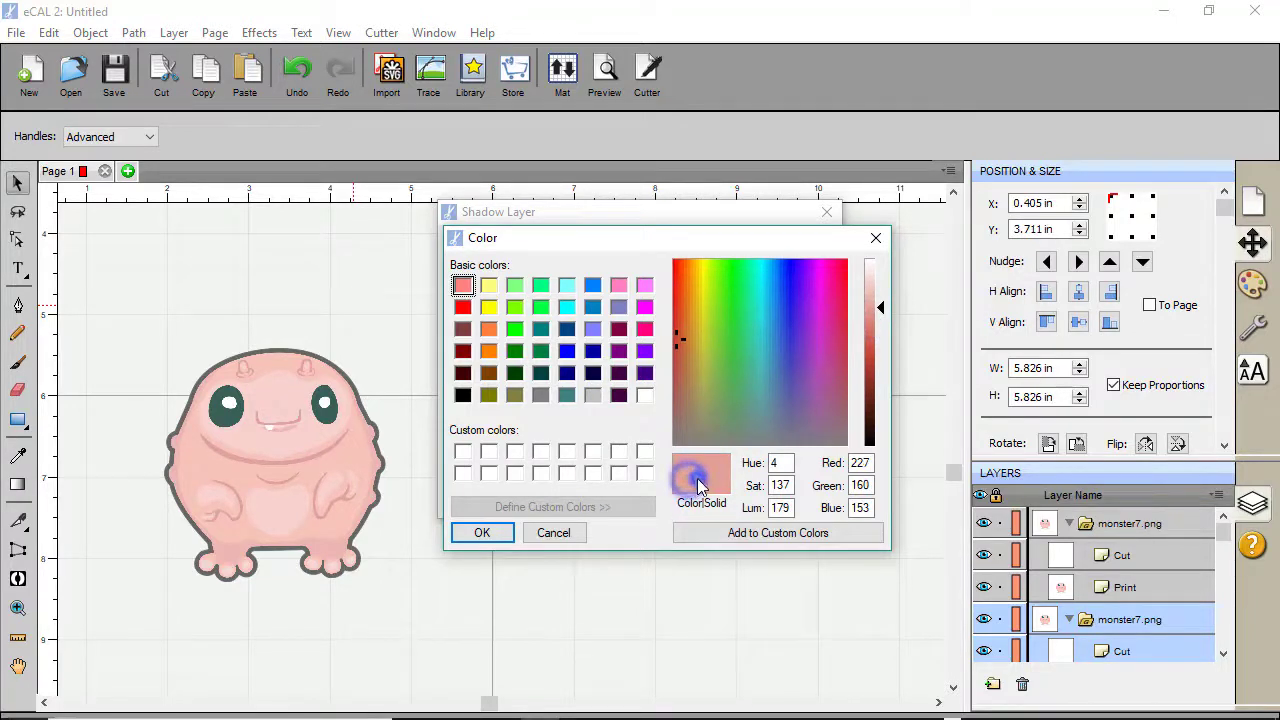
{"action": "left_click", "coordinate": [484, 533]}
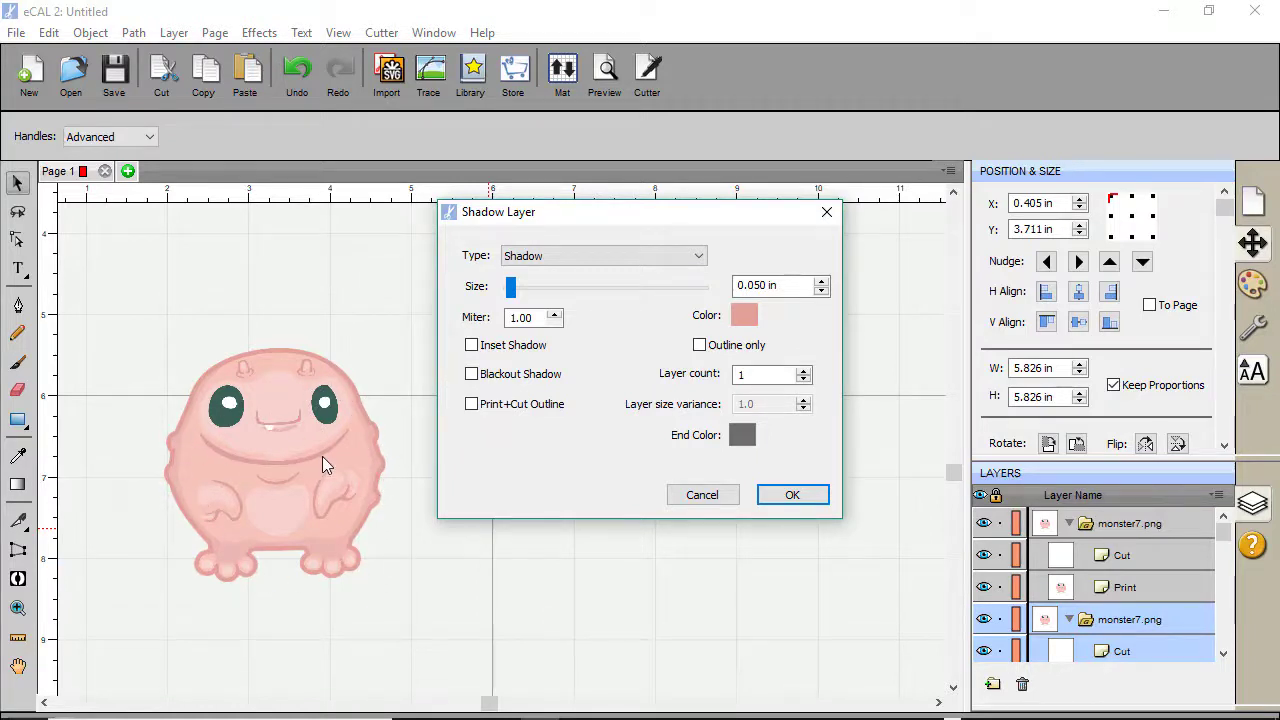
{"action": "left_click", "coordinate": [792, 497]}
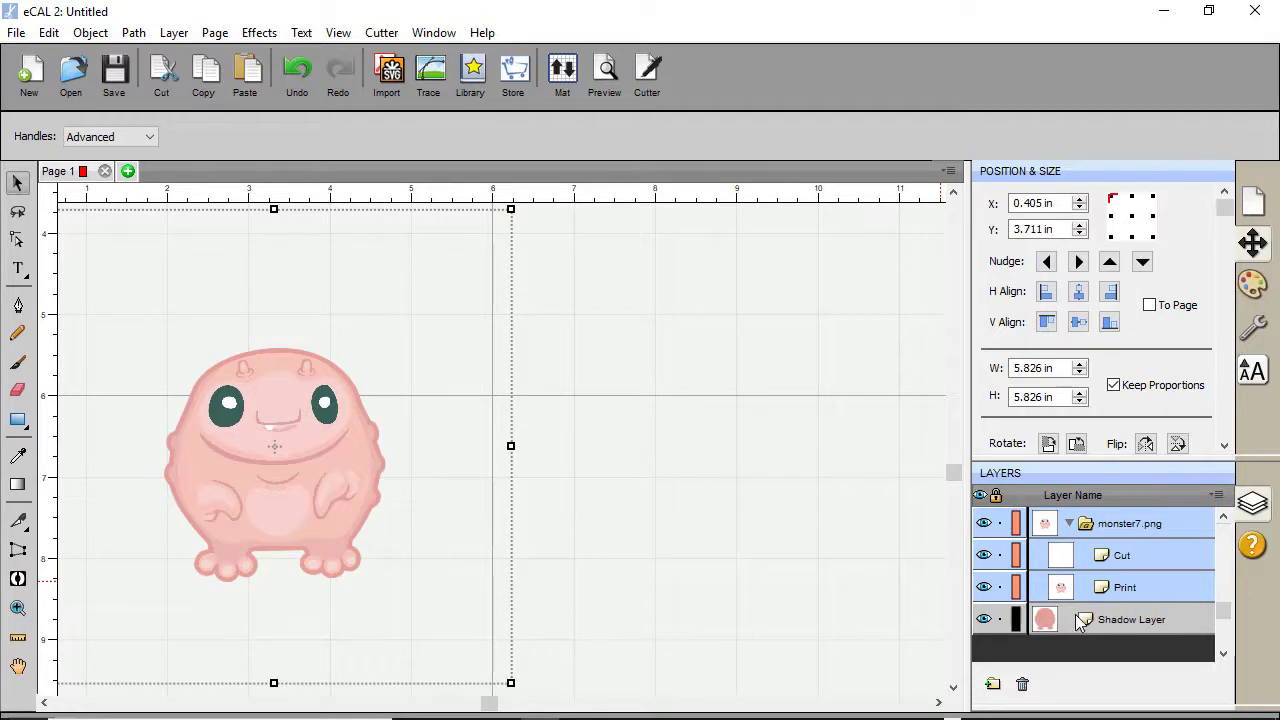
Move the larger monster group together with its shadow layer closer below the original, to about X -0.46, Y 2.17 in.
{"action": "left_click", "coordinate": [800, 550]}
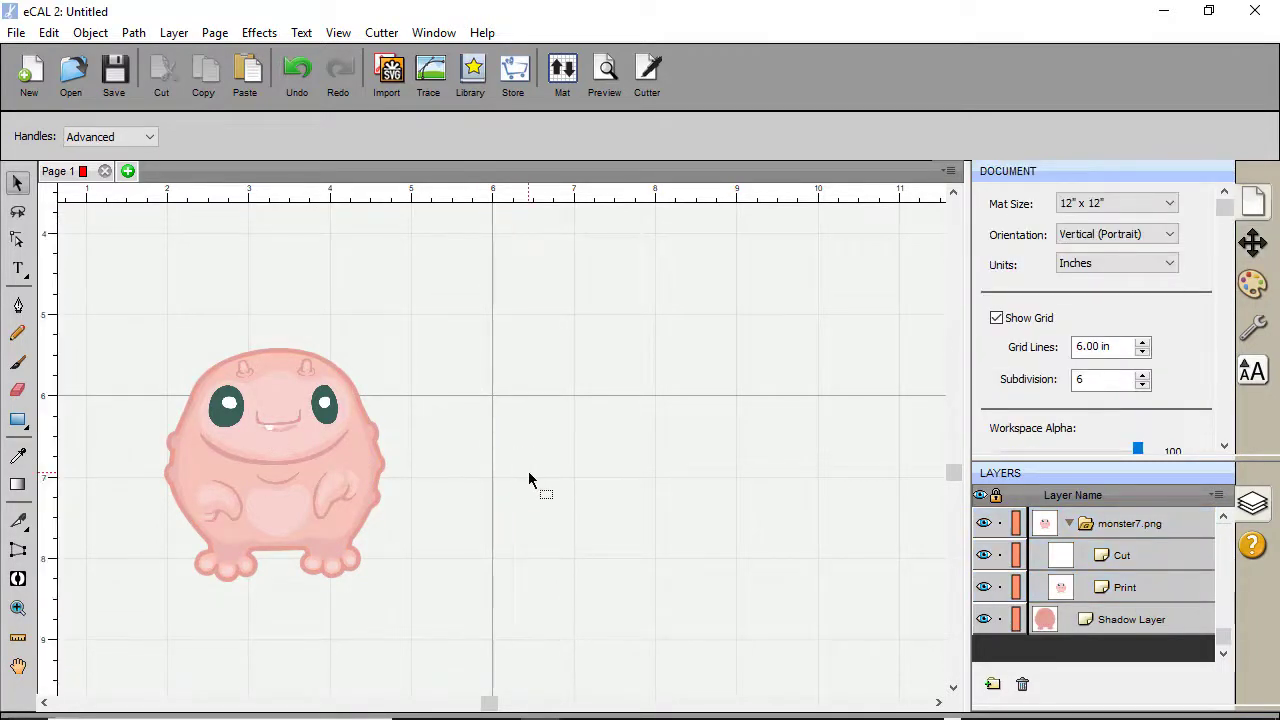
{"action": "scroll", "coordinate": [799, 572], "scroll_direction": "up", "scroll_amount": 4}
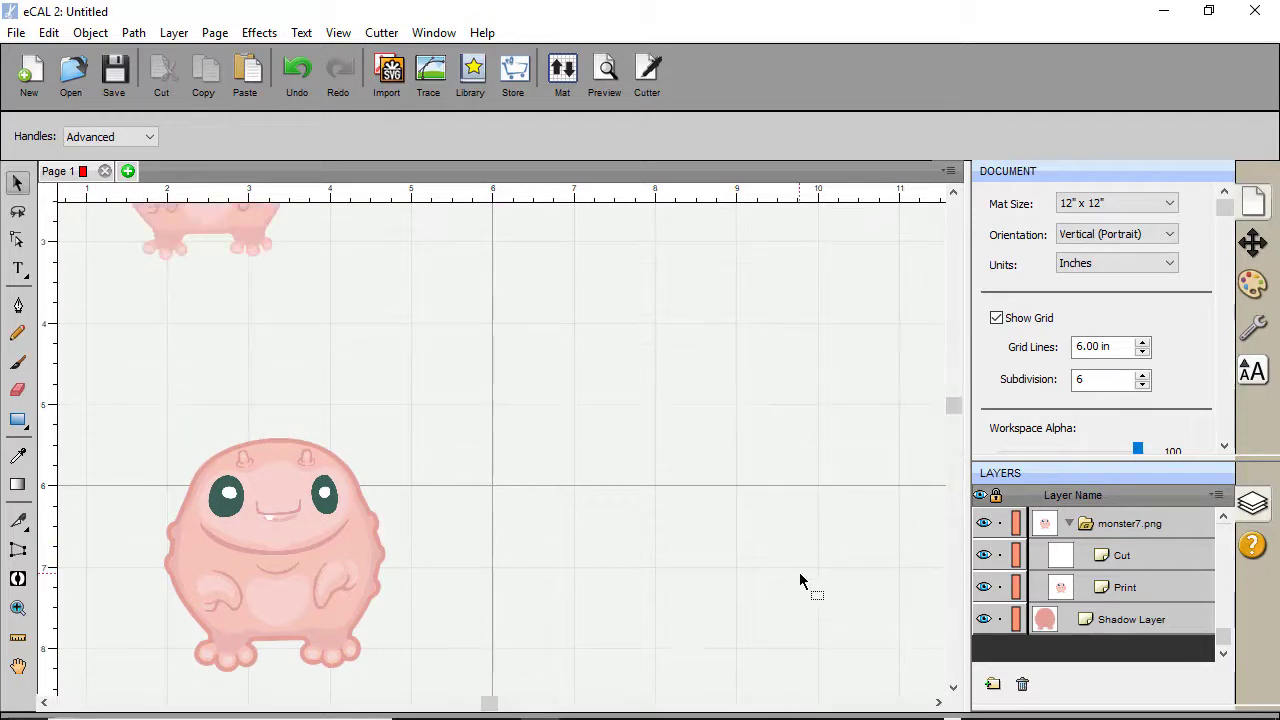
{"action": "scroll", "coordinate": [588, 558], "scroll_direction": "down", "scroll_amount": 1}
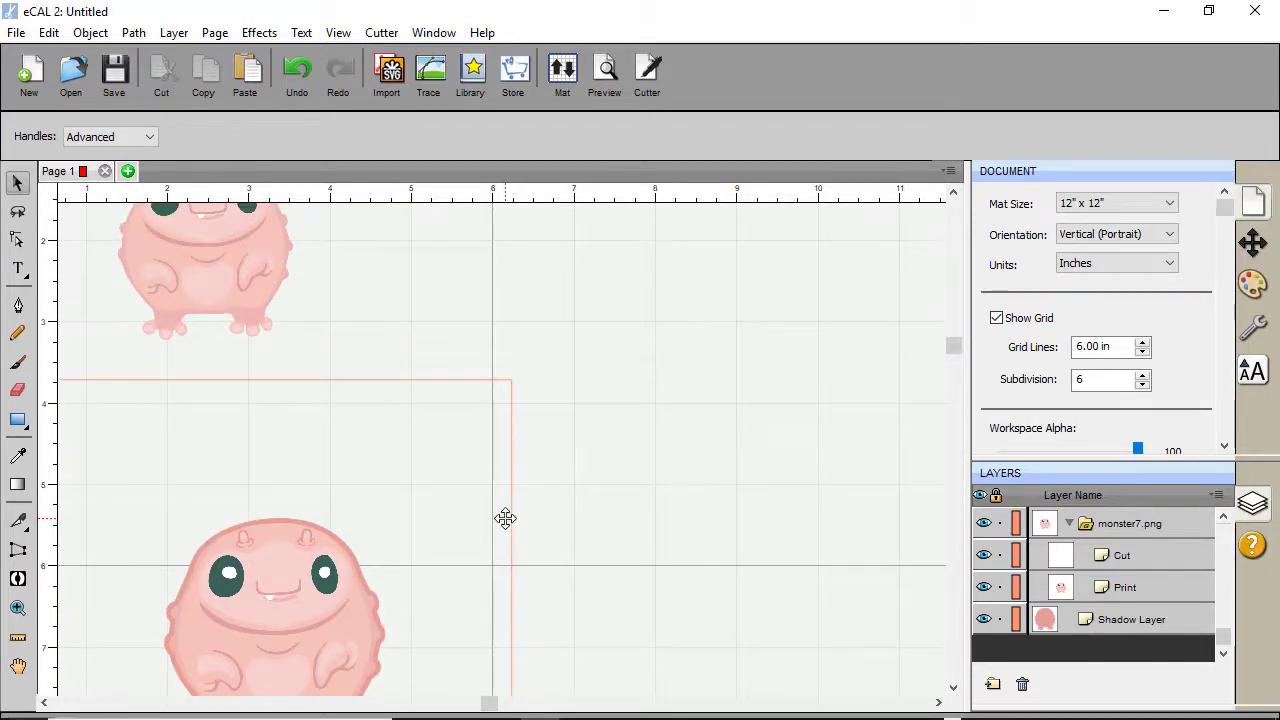
{"action": "scroll", "coordinate": [505, 517], "scroll_direction": "down", "scroll_amount": 2}
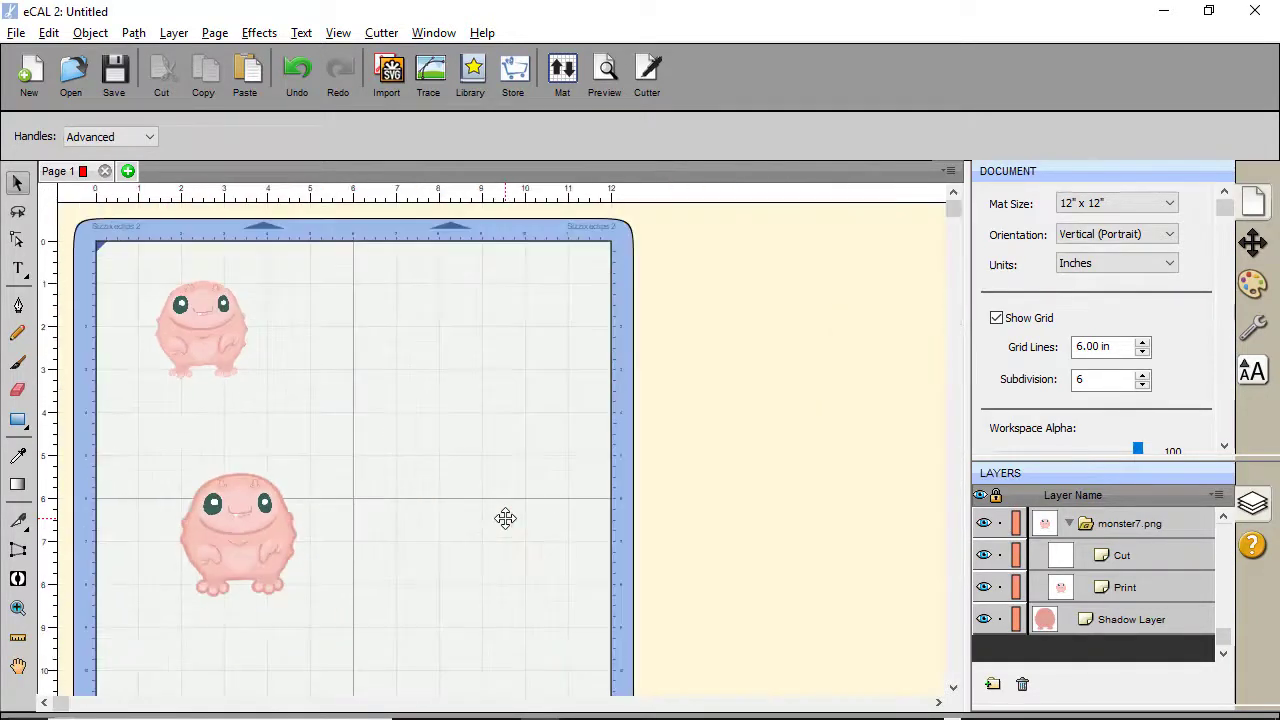
{"action": "left_click", "coordinate": [1063, 527]}
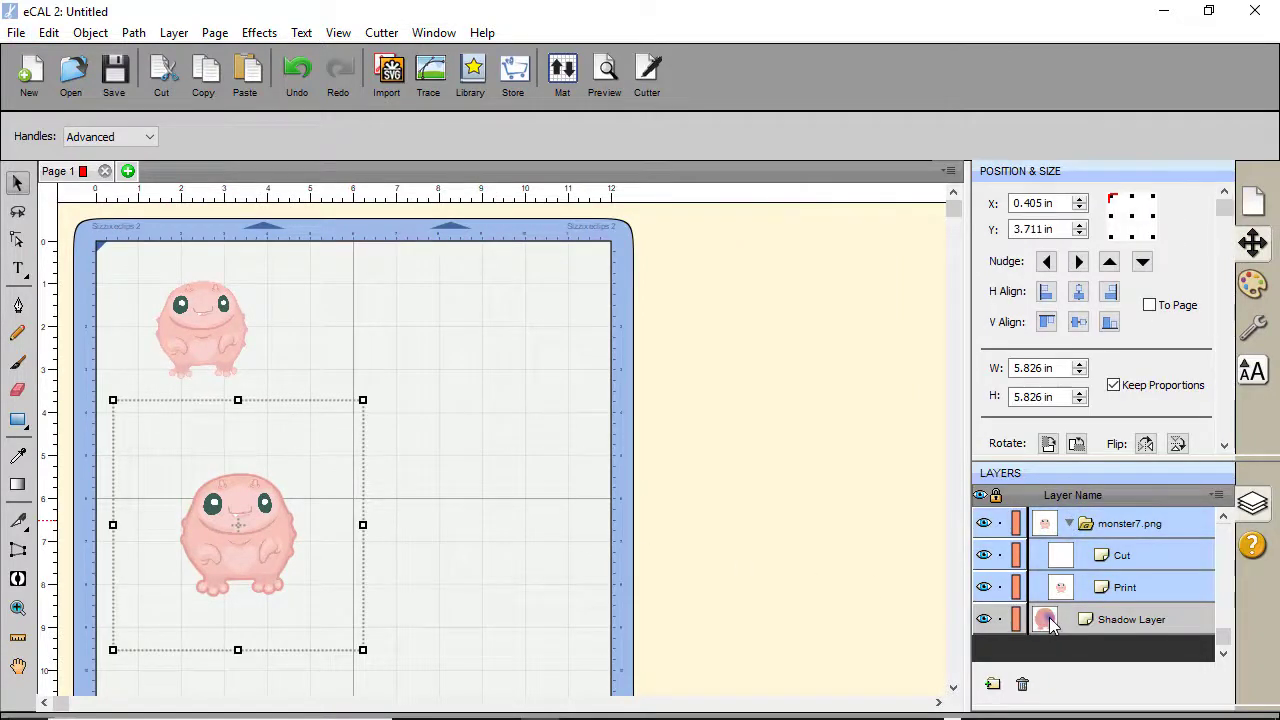
{"action": "left_click_drag", "start_coordinate": [255, 570], "coordinate": [218, 506]}
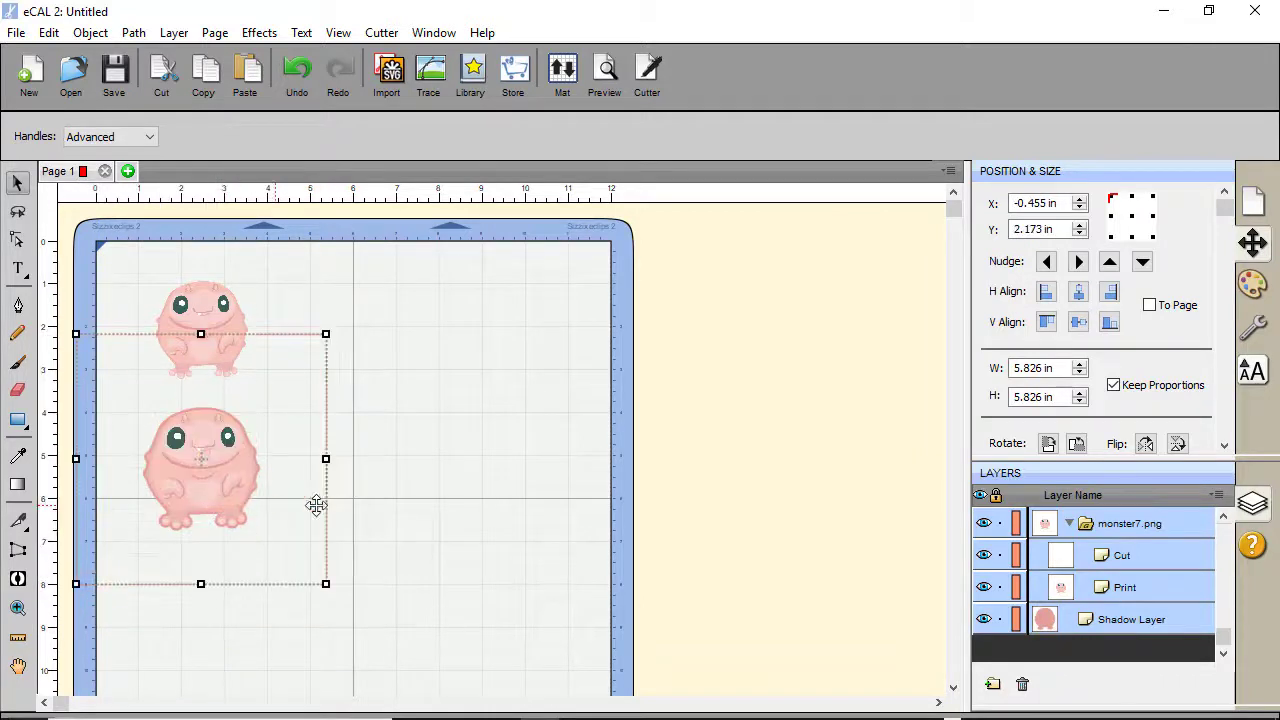
{"action": "left_click", "coordinate": [427, 488]}
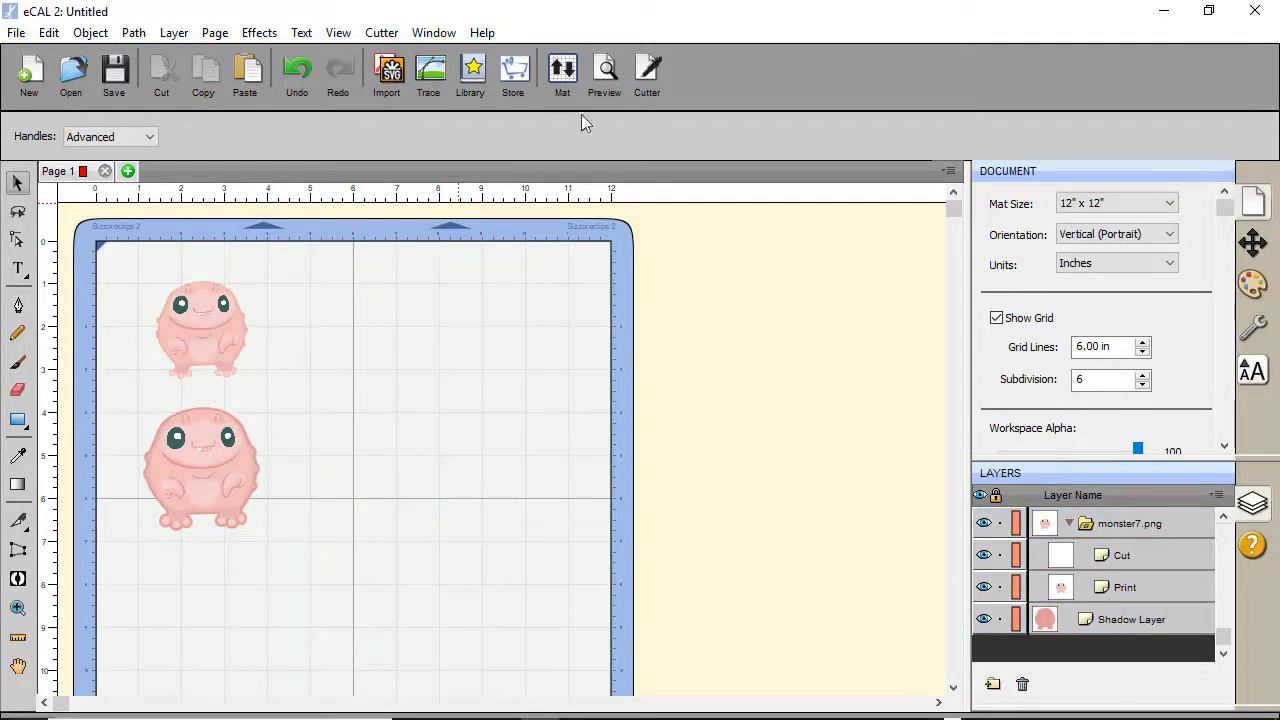
Preview the cut lines and registration marks, inspecting the outlines around the larger monster.
{"action": "left_click", "coordinate": [606, 72]}
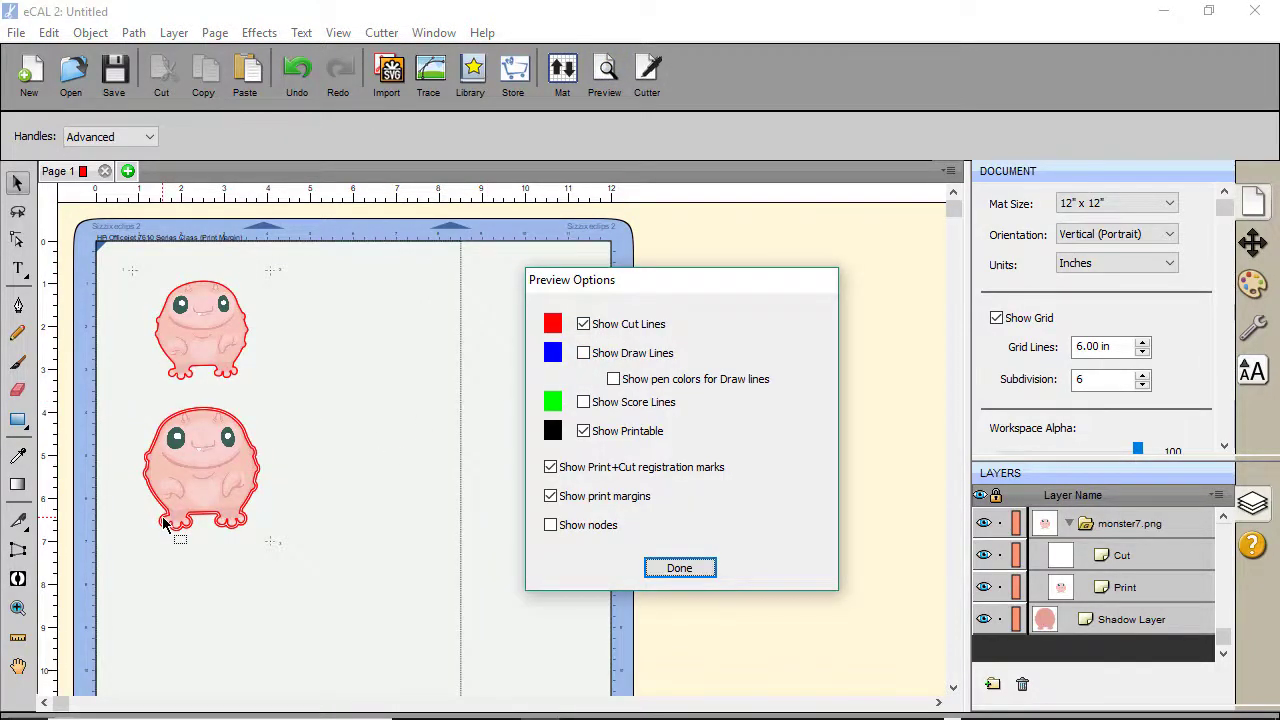
{"action": "scroll", "coordinate": [164, 522], "scroll_direction": "up", "scroll_amount": 2}
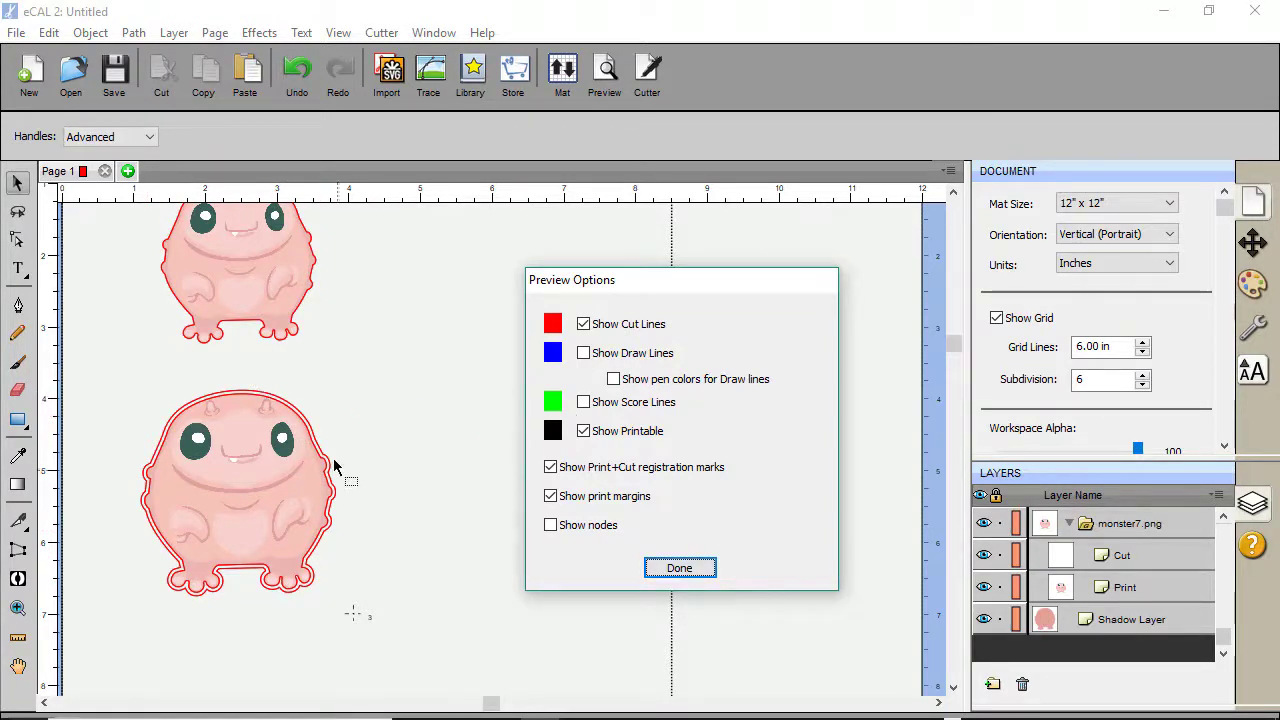
{"action": "left_click", "coordinate": [679, 569]}
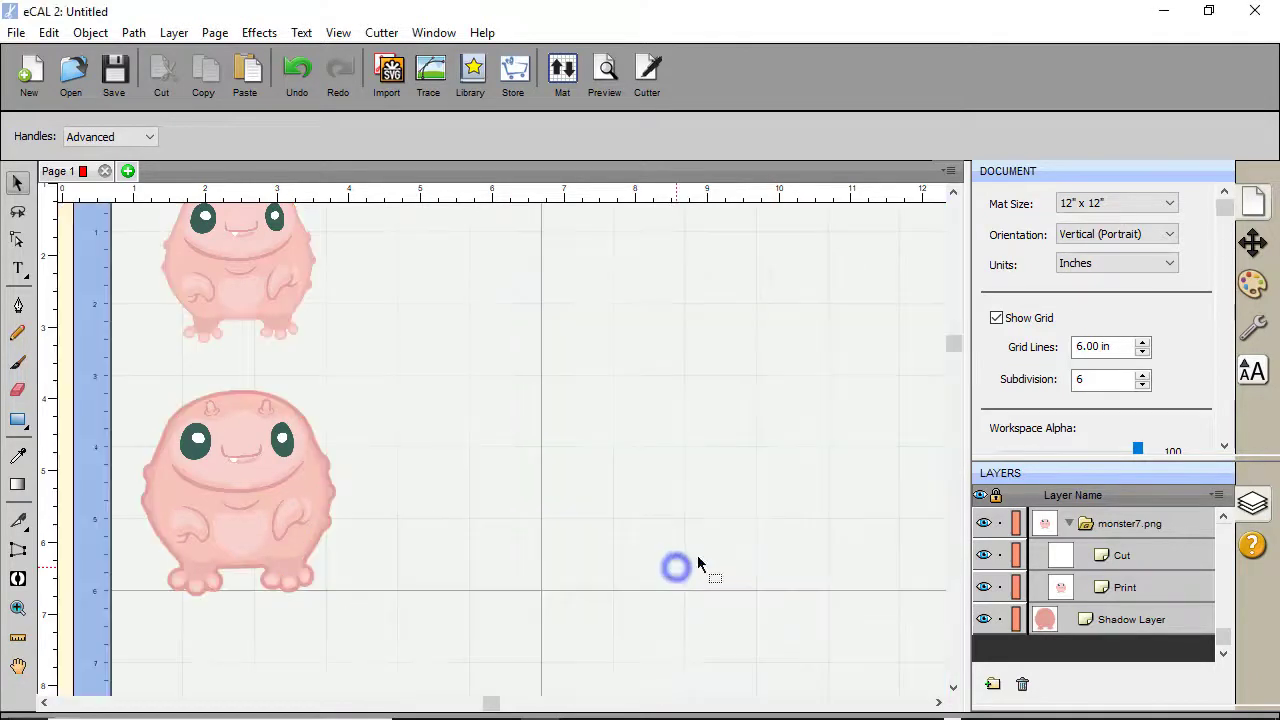
Set the shadow layer's cut line type to Print2Cut Print and preview the cut and printable lines again.
{"action": "left_click", "coordinate": [1085, 620]}
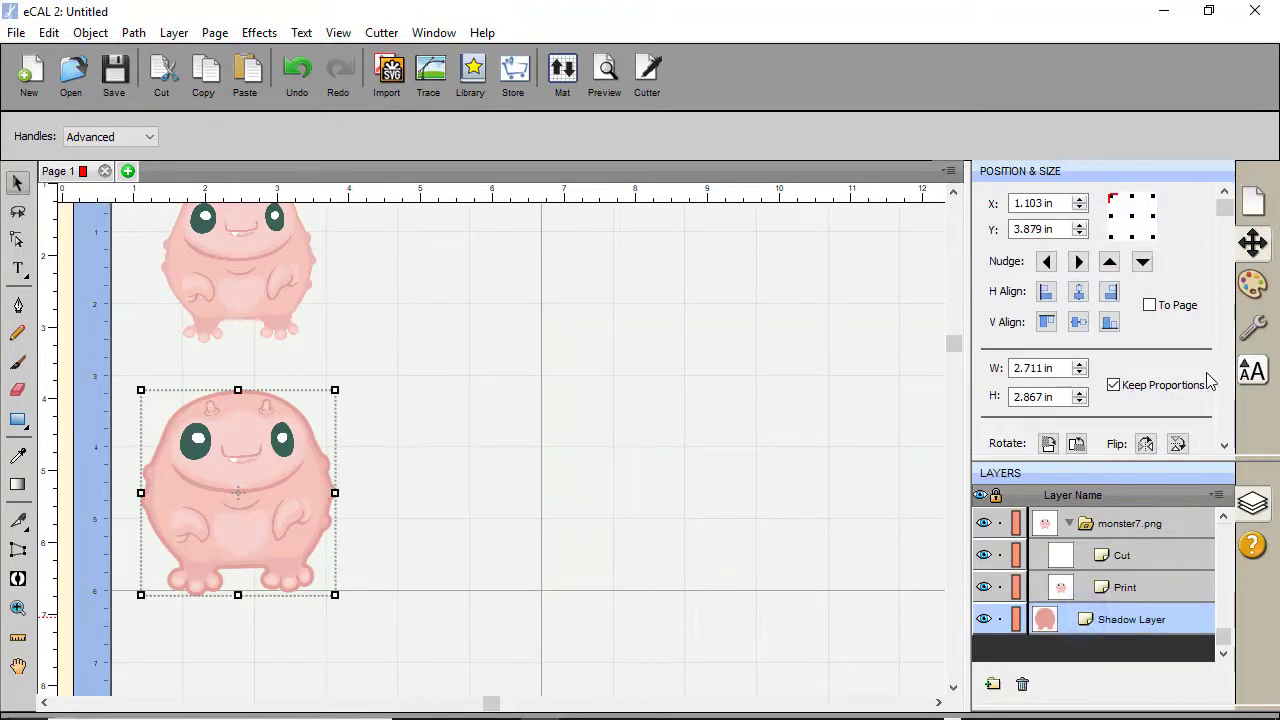
{"action": "left_click", "coordinate": [1252, 327]}
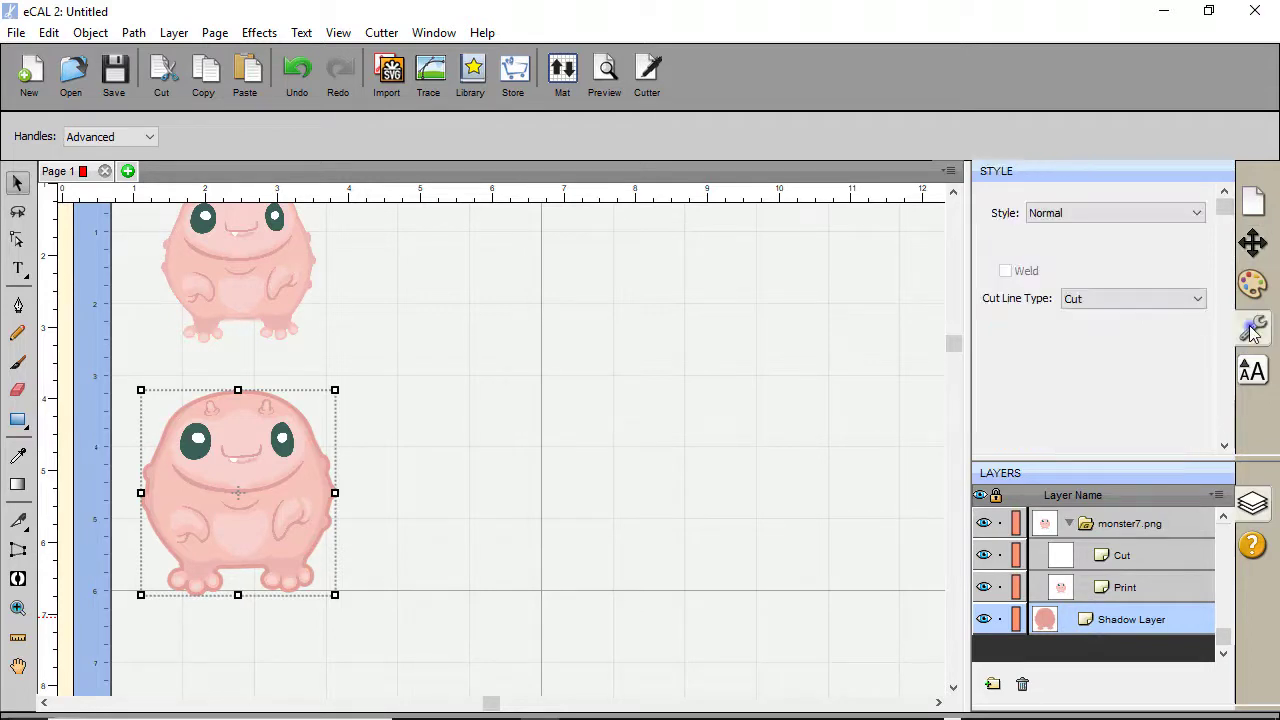
{"action": "left_click", "coordinate": [1152, 300]}
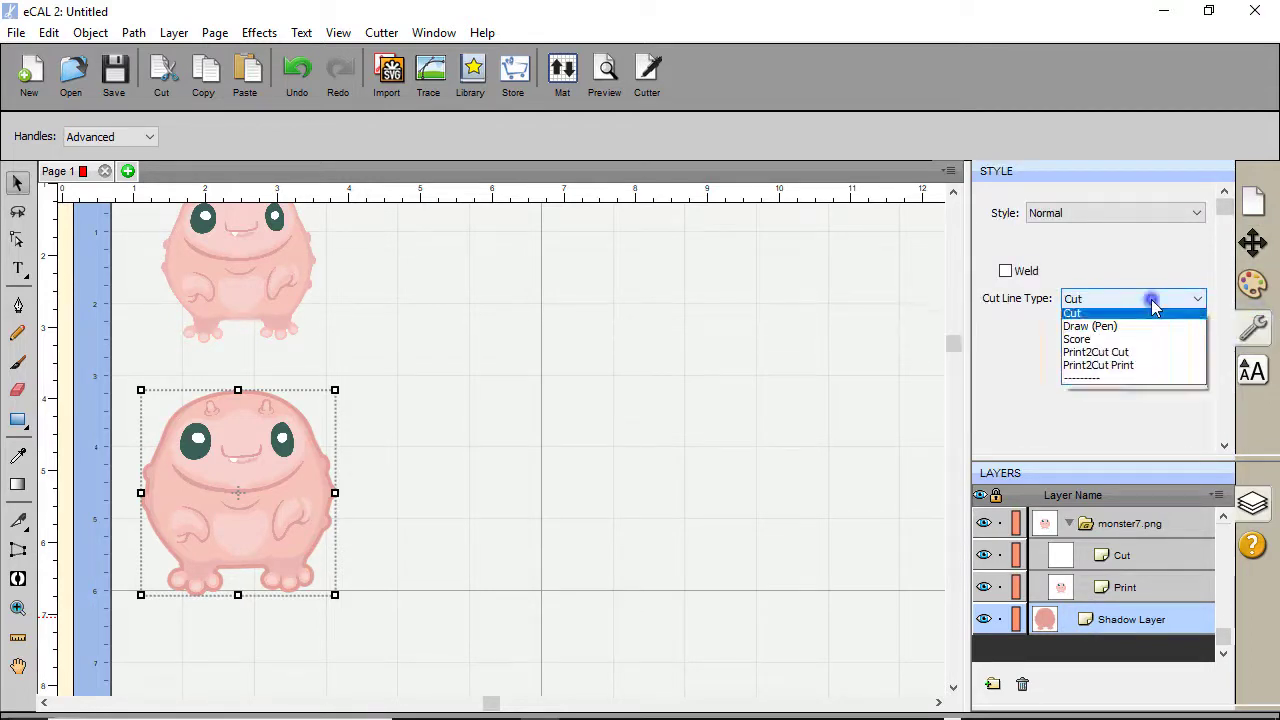
{"action": "left_click", "coordinate": [1120, 378]}
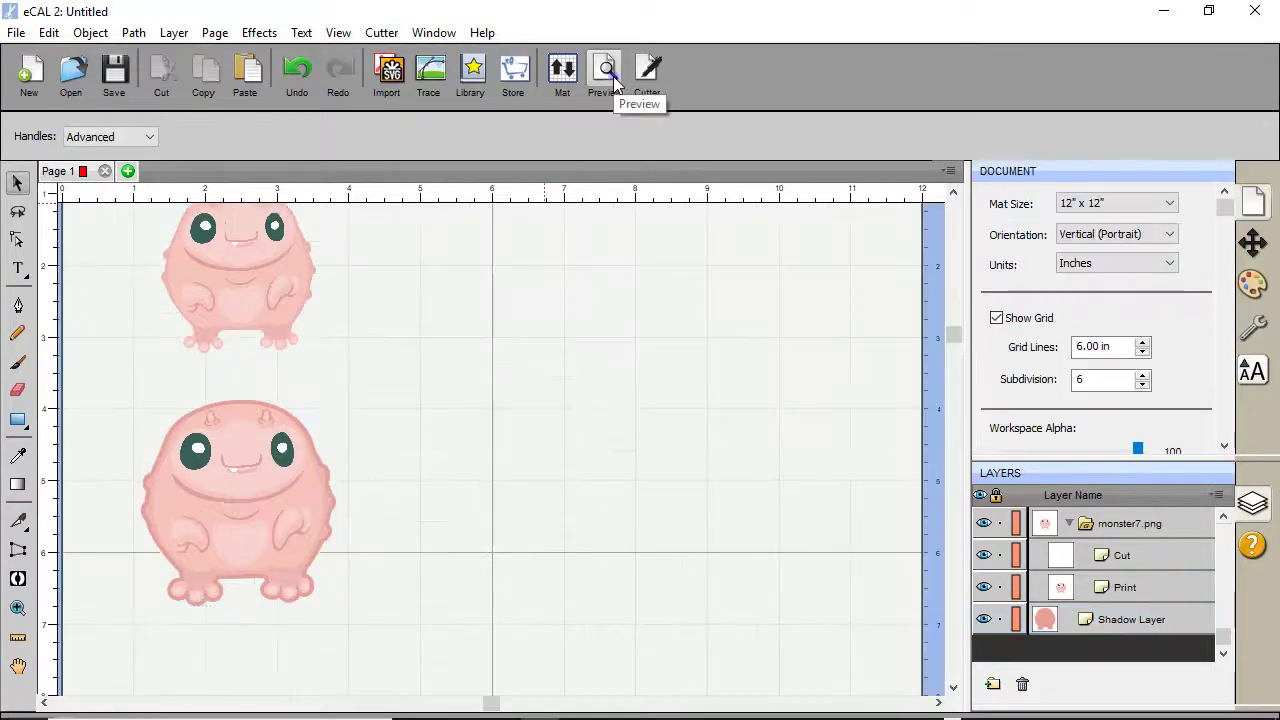
{"action": "left_click", "coordinate": [613, 76]}
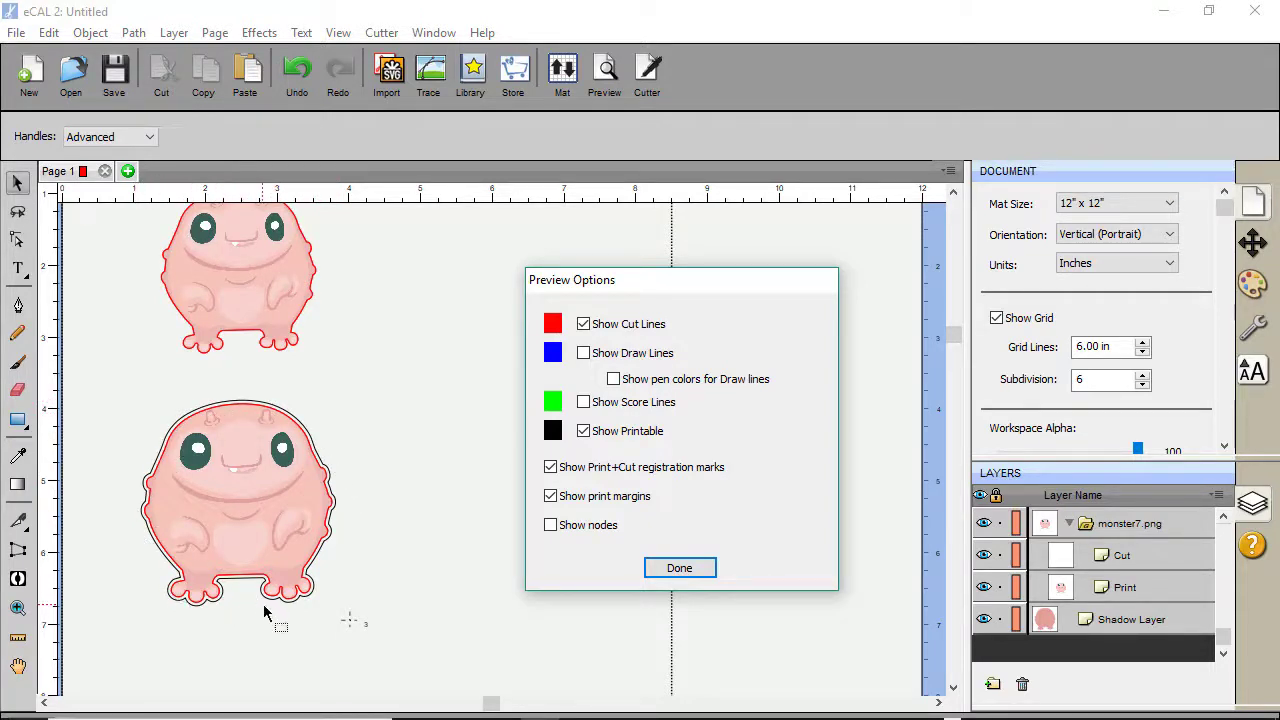
{"action": "left_click", "coordinate": [680, 568]}
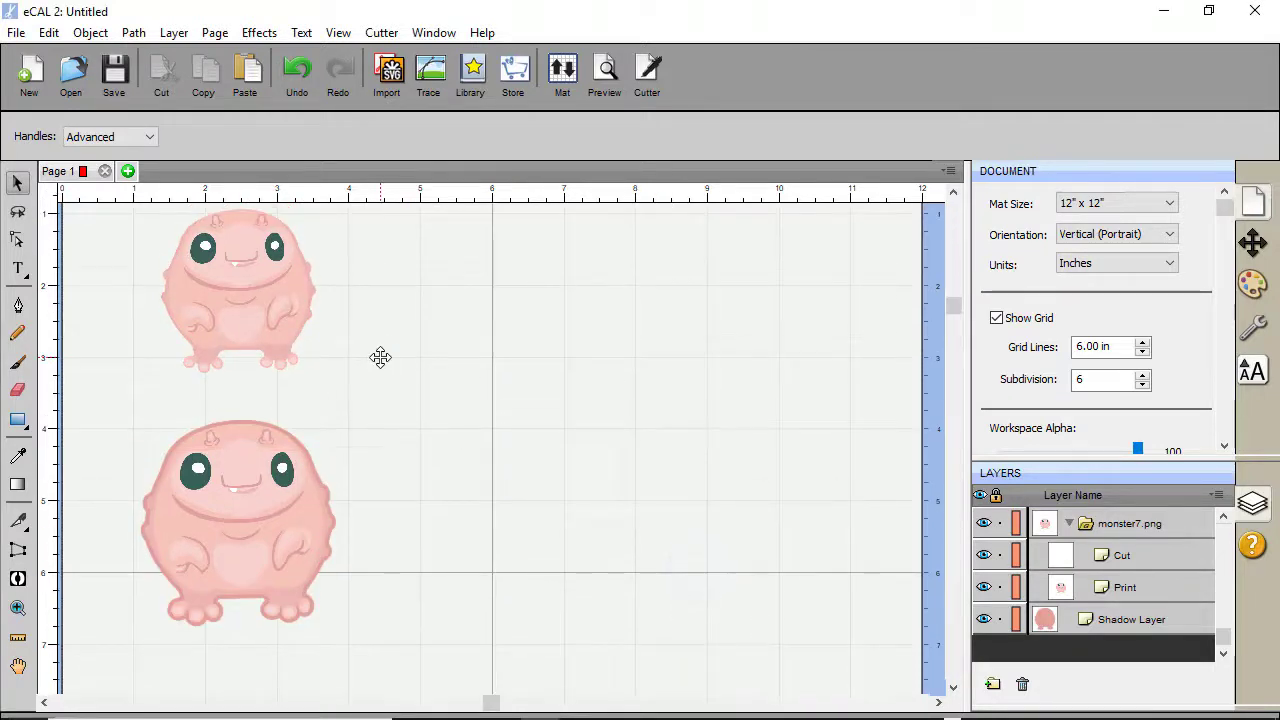
Print one copy of the monsters with registration marks on the HP Officejet 7610.
{"action": "scroll", "coordinate": [380, 357], "scroll_direction": "up", "scroll_amount": 1}
{"action": "left_click", "coordinate": [16, 32]}
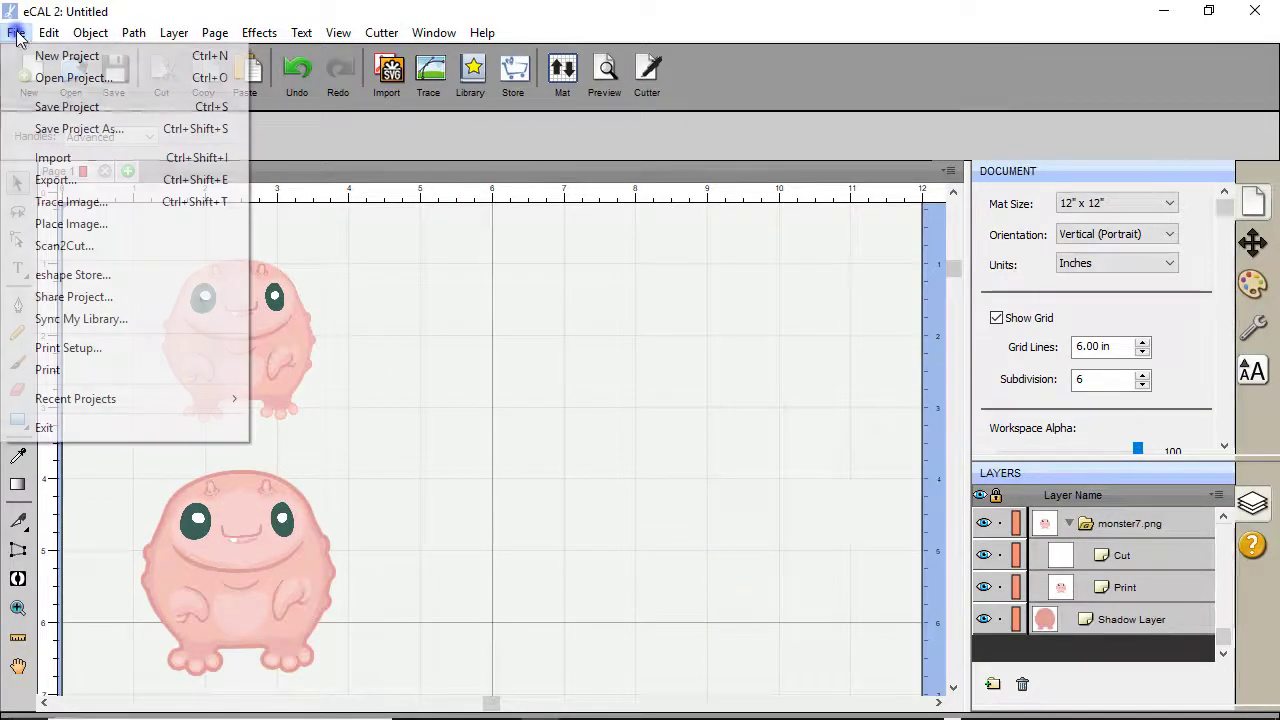
{"action": "left_click", "coordinate": [79, 372]}
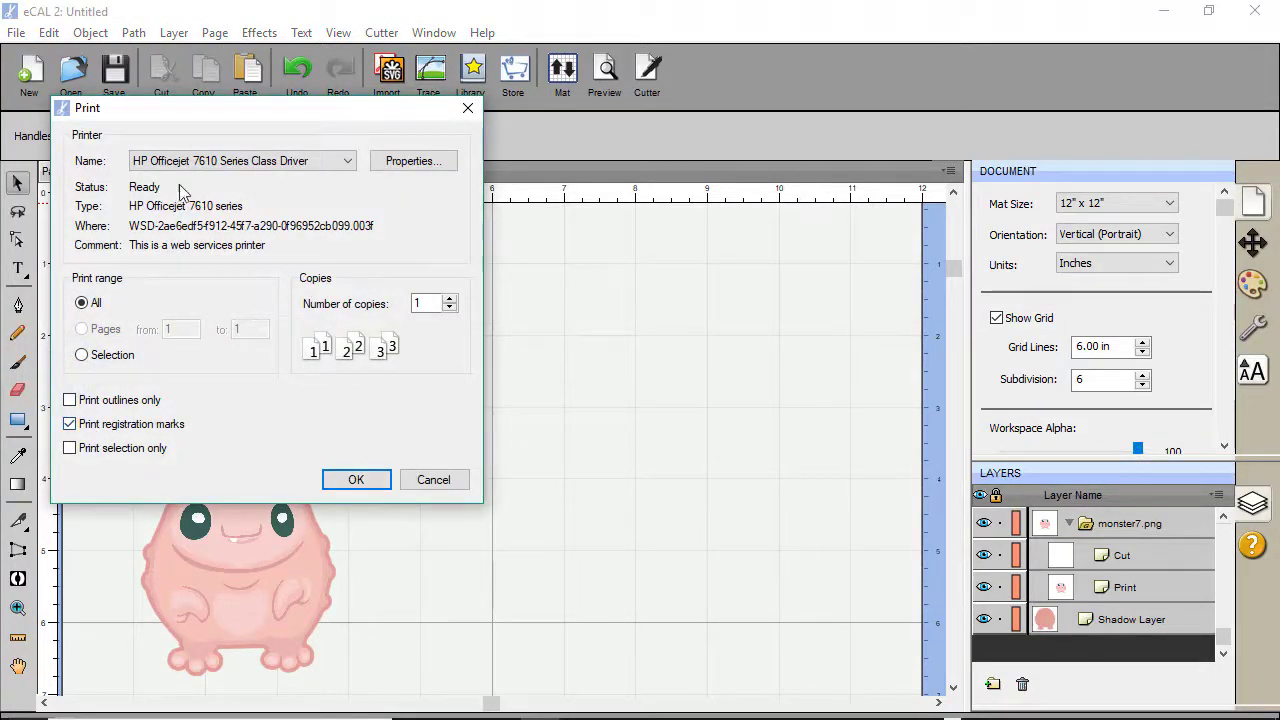
{"action": "left_click", "coordinate": [356, 480]}
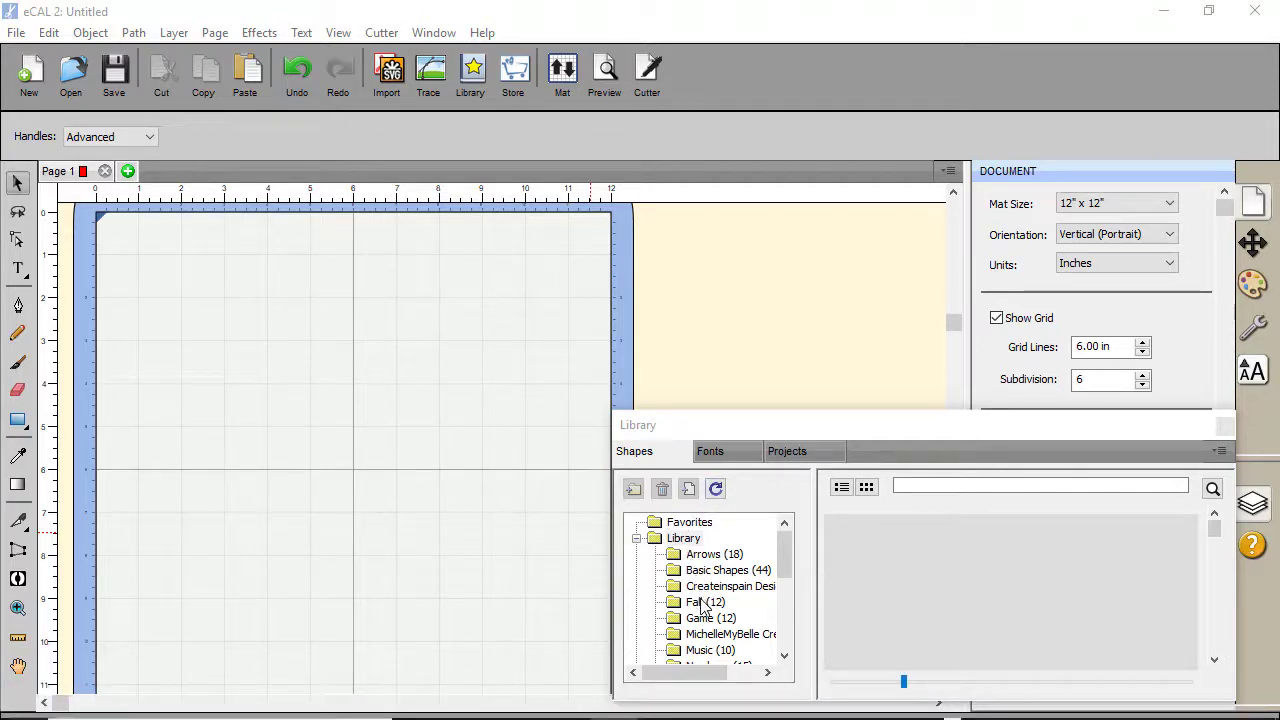
Insert the Tag 1 shape from the library's Tags, Signs & Banners folder onto the blank mat and close the library.
{"action": "left_click_drag", "start_coordinate": [786, 563], "coordinate": [760, 613]}
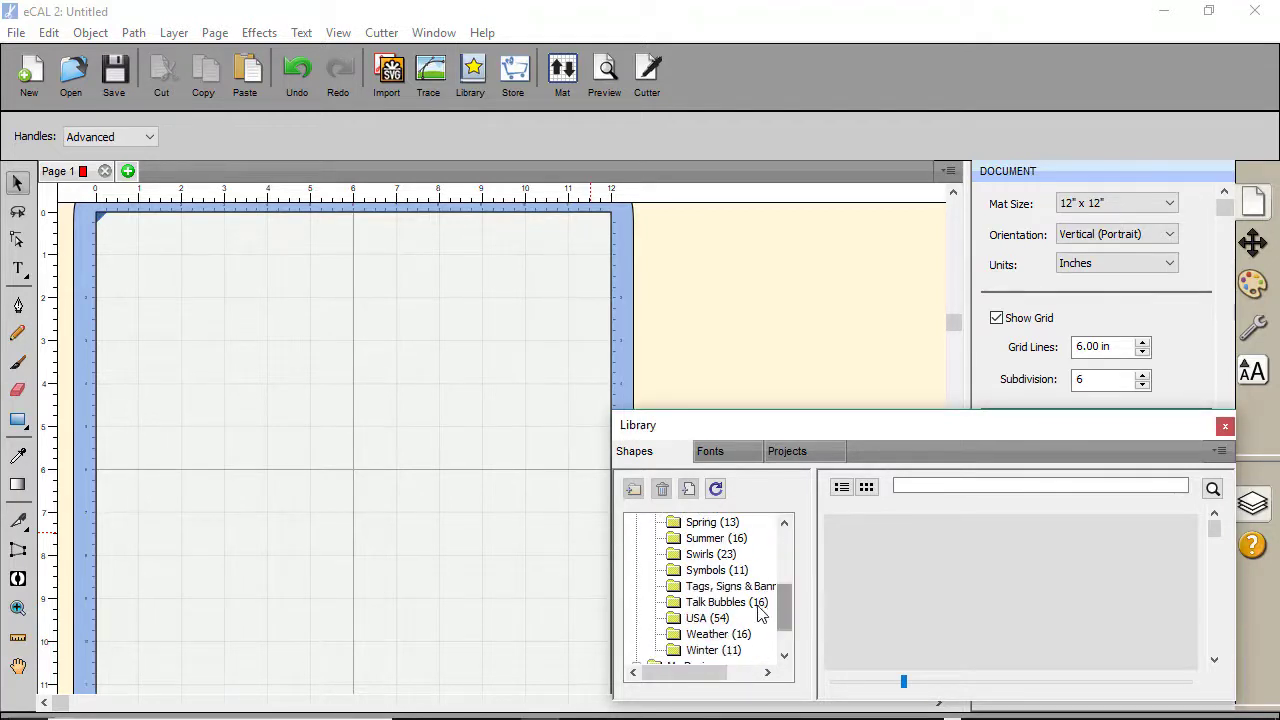
{"action": "left_click", "coordinate": [718, 586]}
{"action": "mouse_move", "coordinate": [869, 560]}
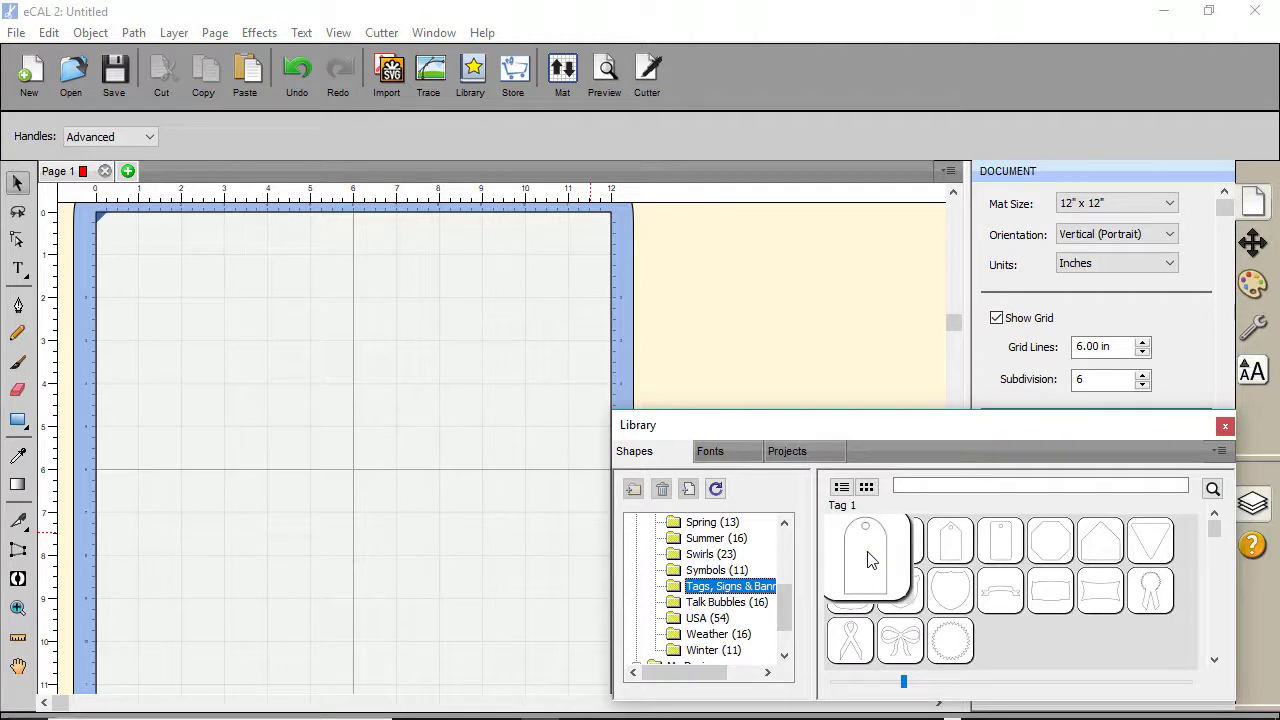
{"action": "double_click", "coordinate": [869, 560]}
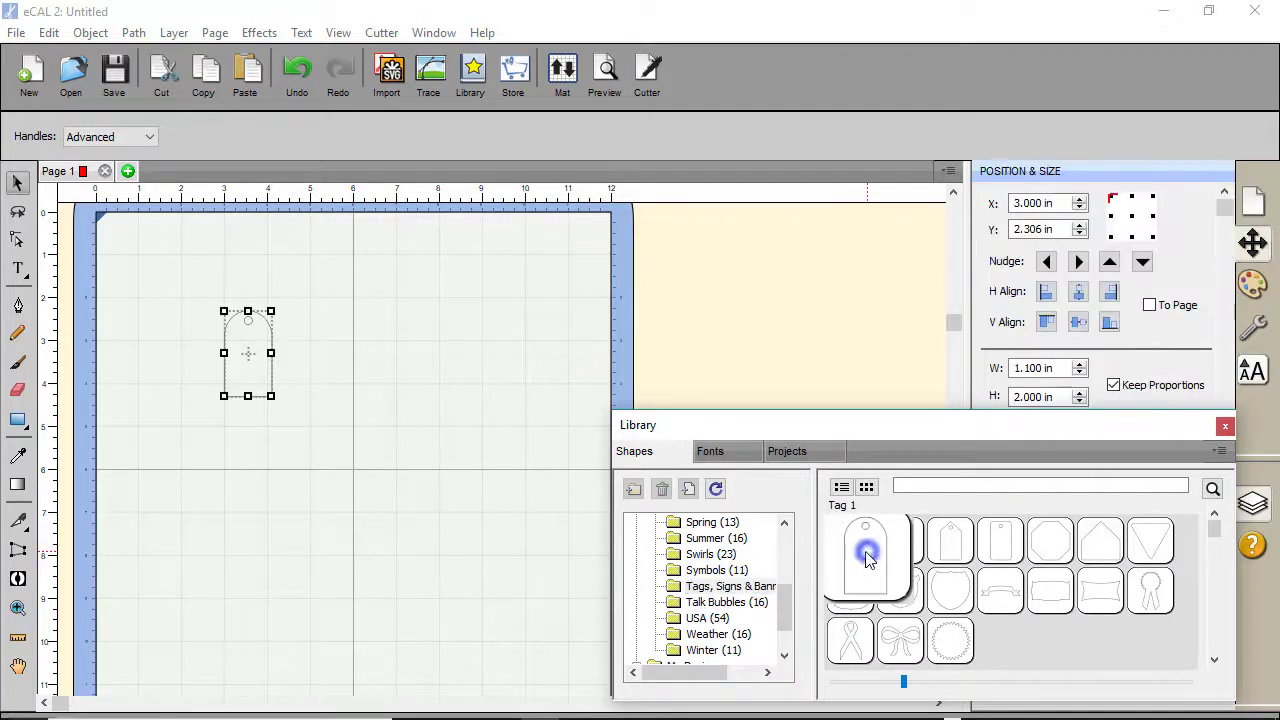
{"action": "left_click", "coordinate": [1225, 428]}
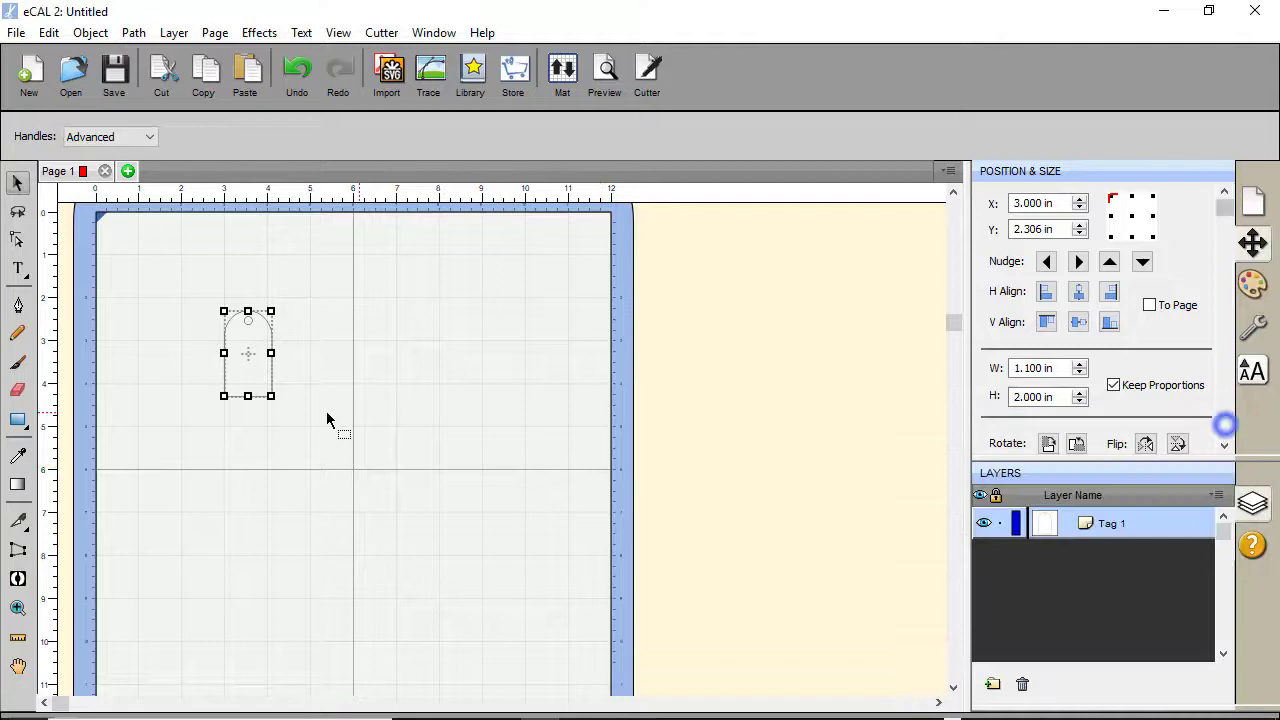
Rotate the tag about 90° counterclockwise so its hole end faces left, and set its width to 3.5 in with proportions kept.
{"action": "left_click_drag", "start_coordinate": [274, 395], "coordinate": [228, 300]}
{"action": "left_click", "coordinate": [257, 378]}
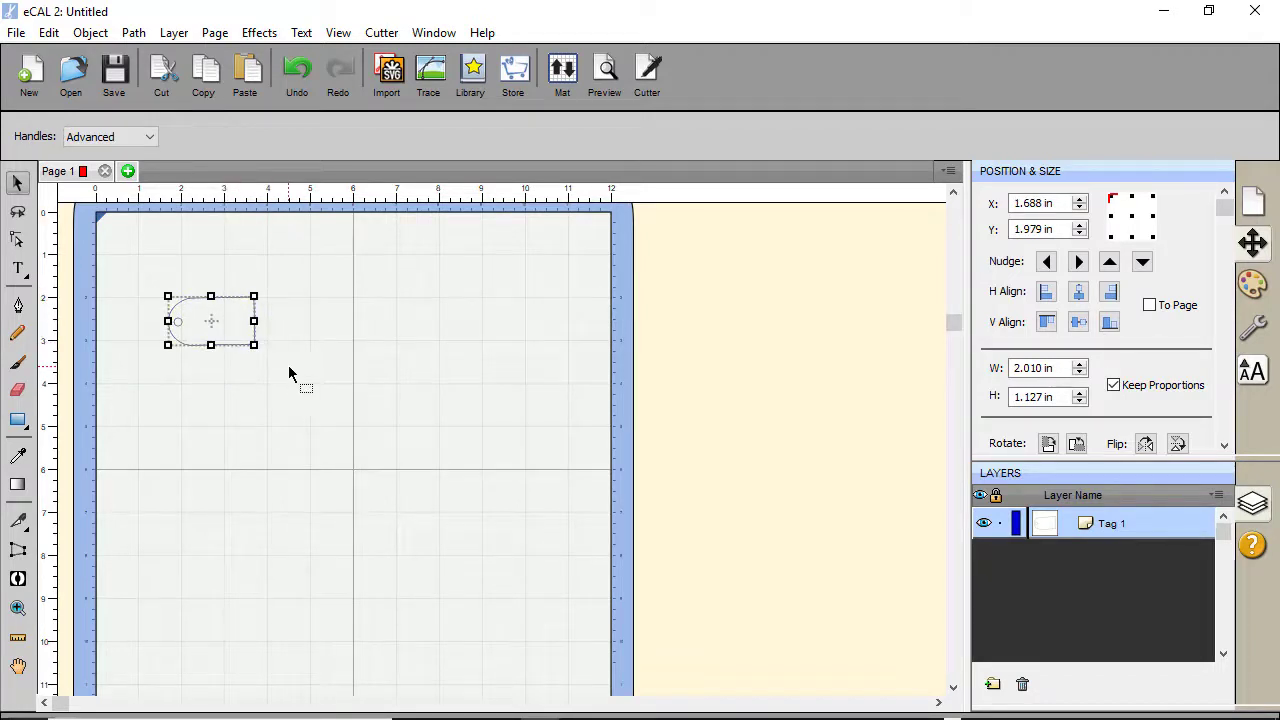
{"action": "left_click", "coordinate": [1050, 367]}
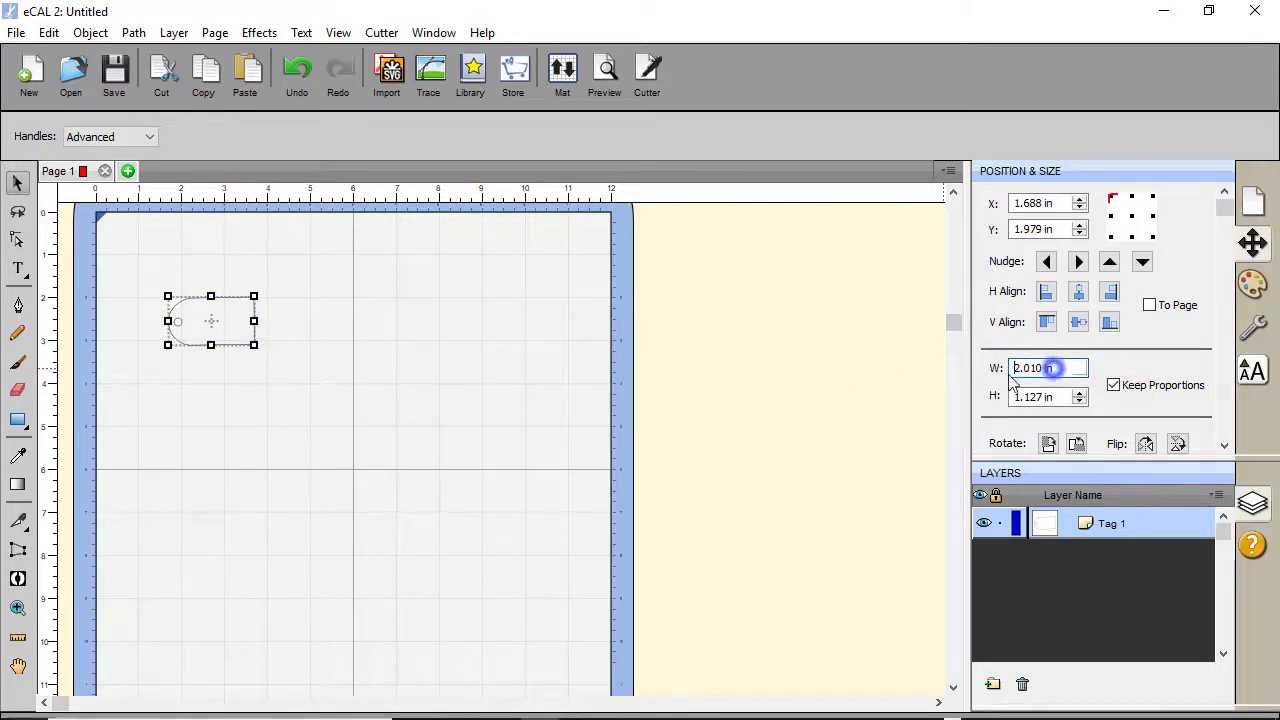
{"action": "double_click", "coordinate": [1050, 367]}
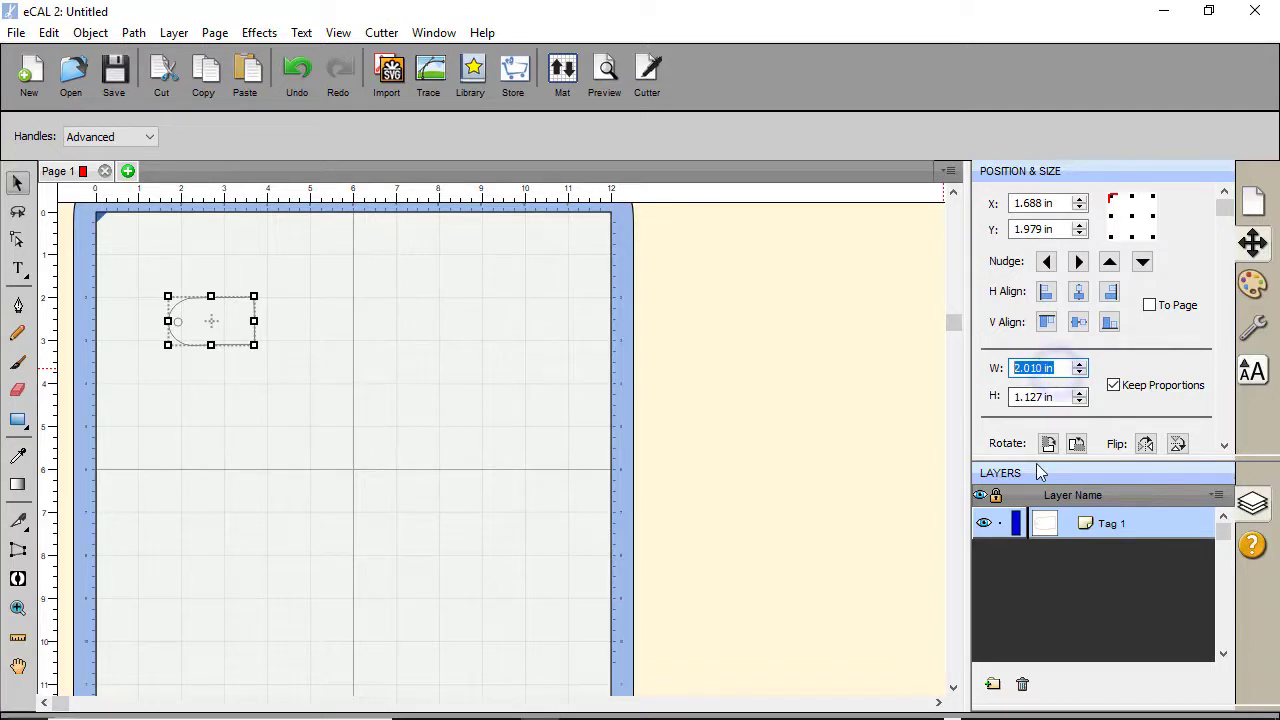
{"action": "type", "text": "3.5"}
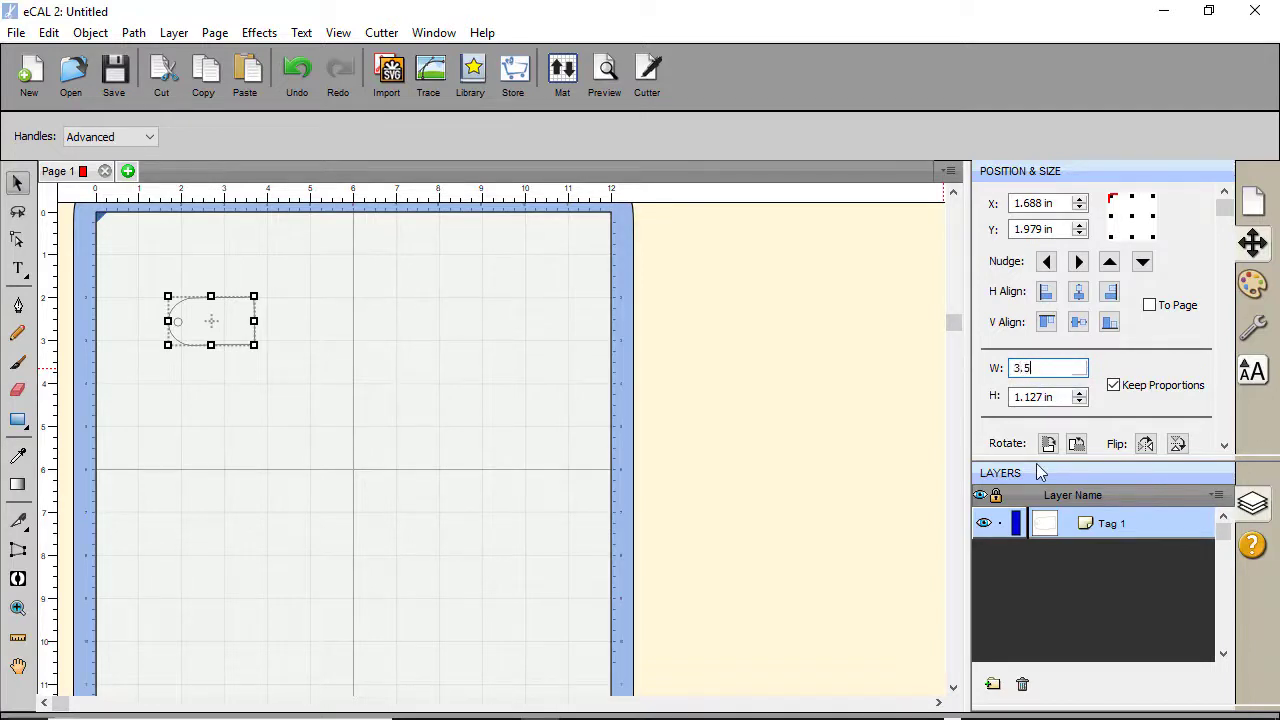
{"action": "key", "text": "Tab"}
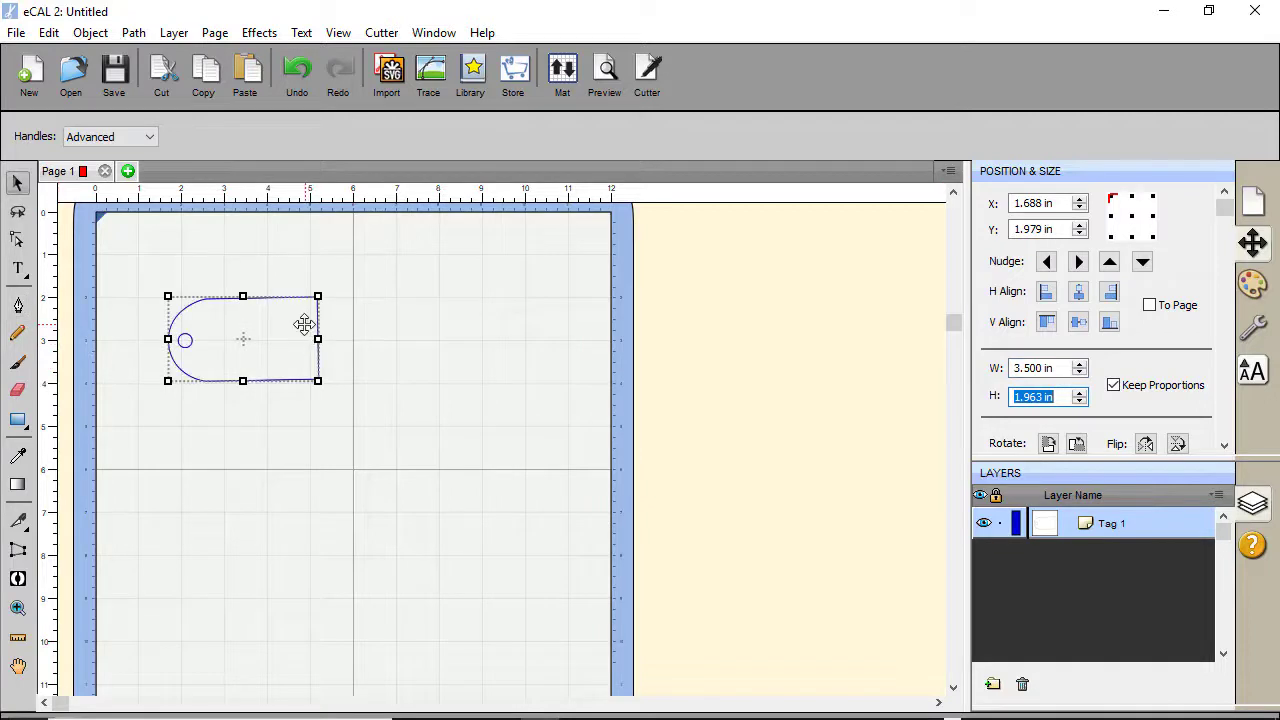
Fill the tag with the Waves seamless pattern from My Patterns, with the pattern size set to 3 by 3 inches.
{"action": "left_click", "coordinate": [1256, 291]}
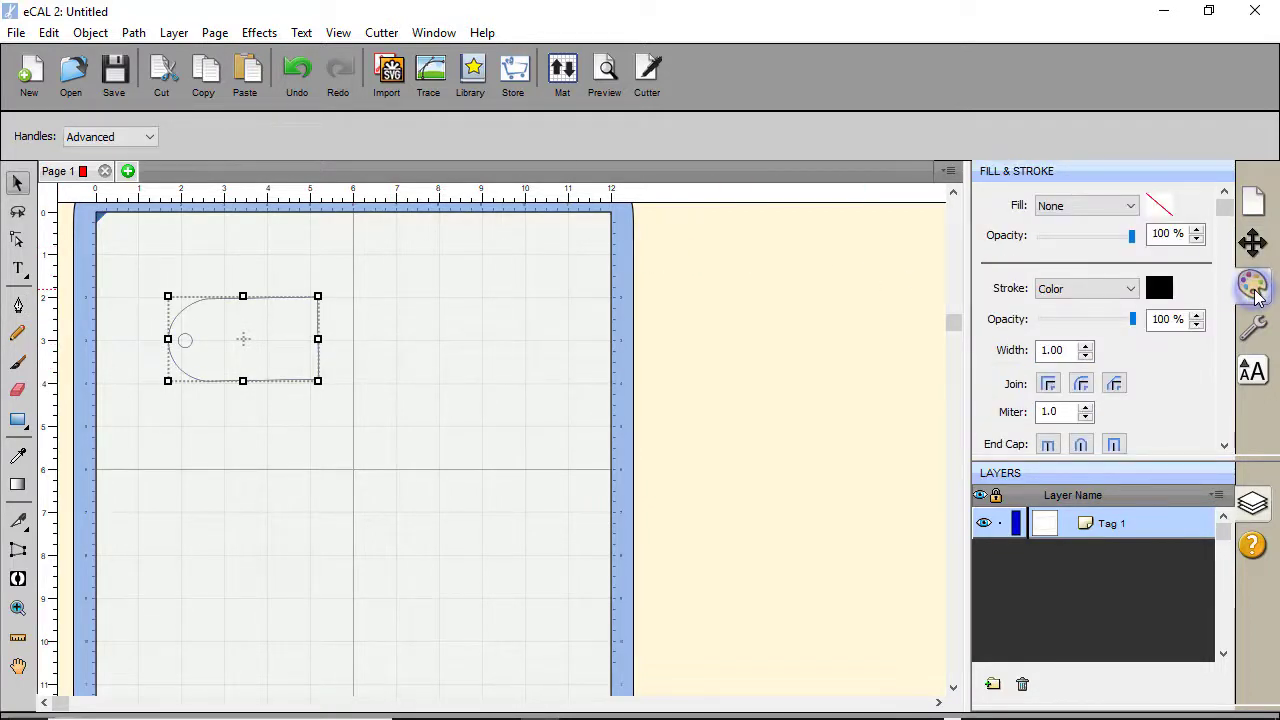
{"action": "left_click", "coordinate": [1127, 208]}
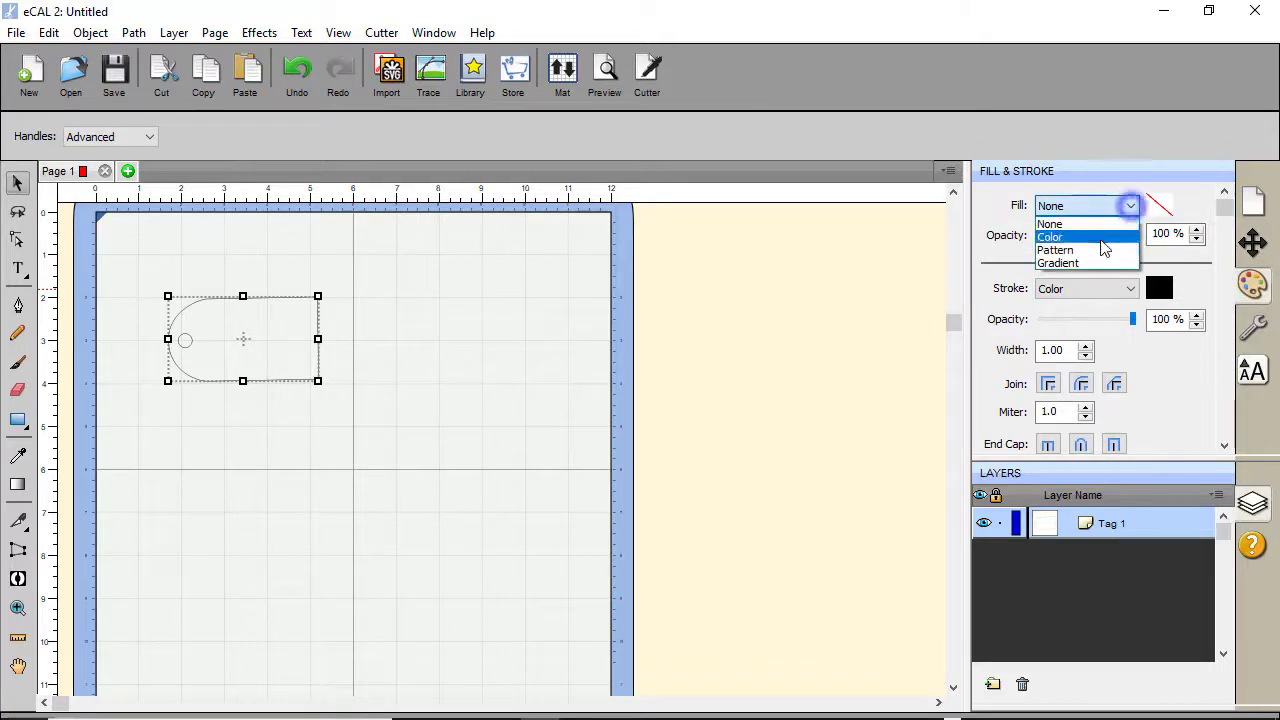
{"action": "left_click", "coordinate": [1103, 247]}
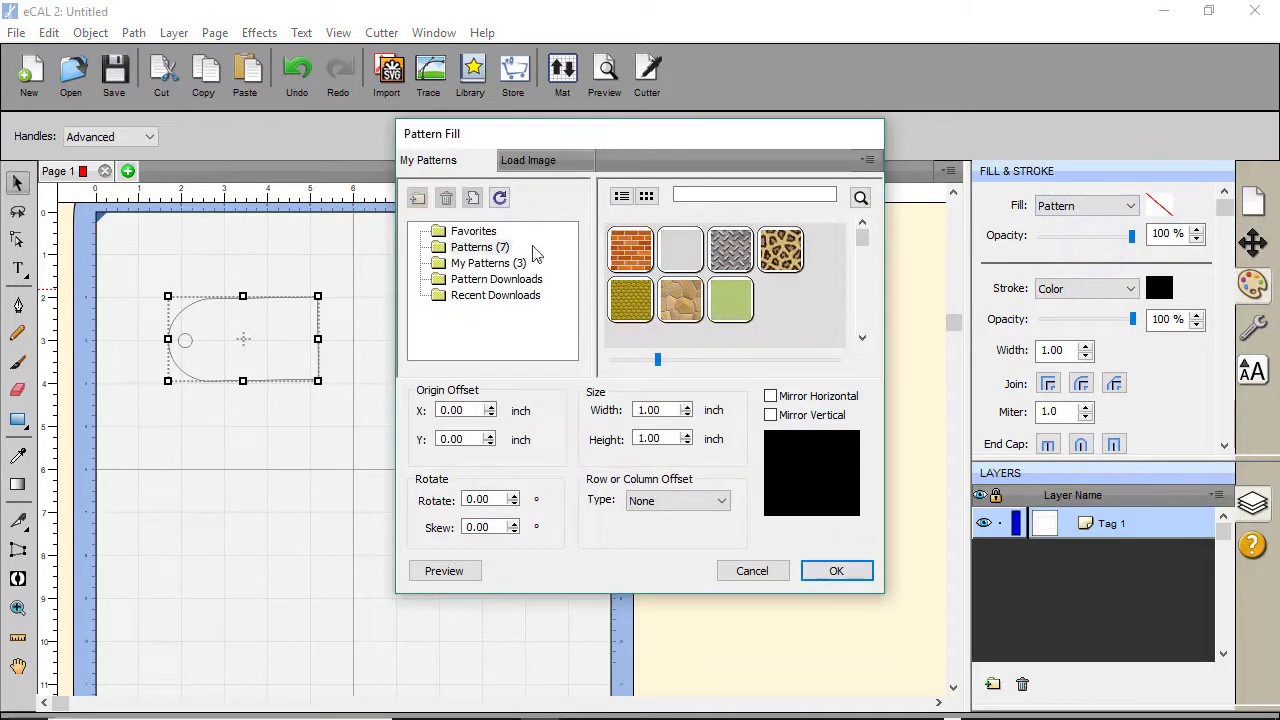
{"action": "left_click", "coordinate": [480, 263]}
{"action": "left_click", "coordinate": [732, 252]}
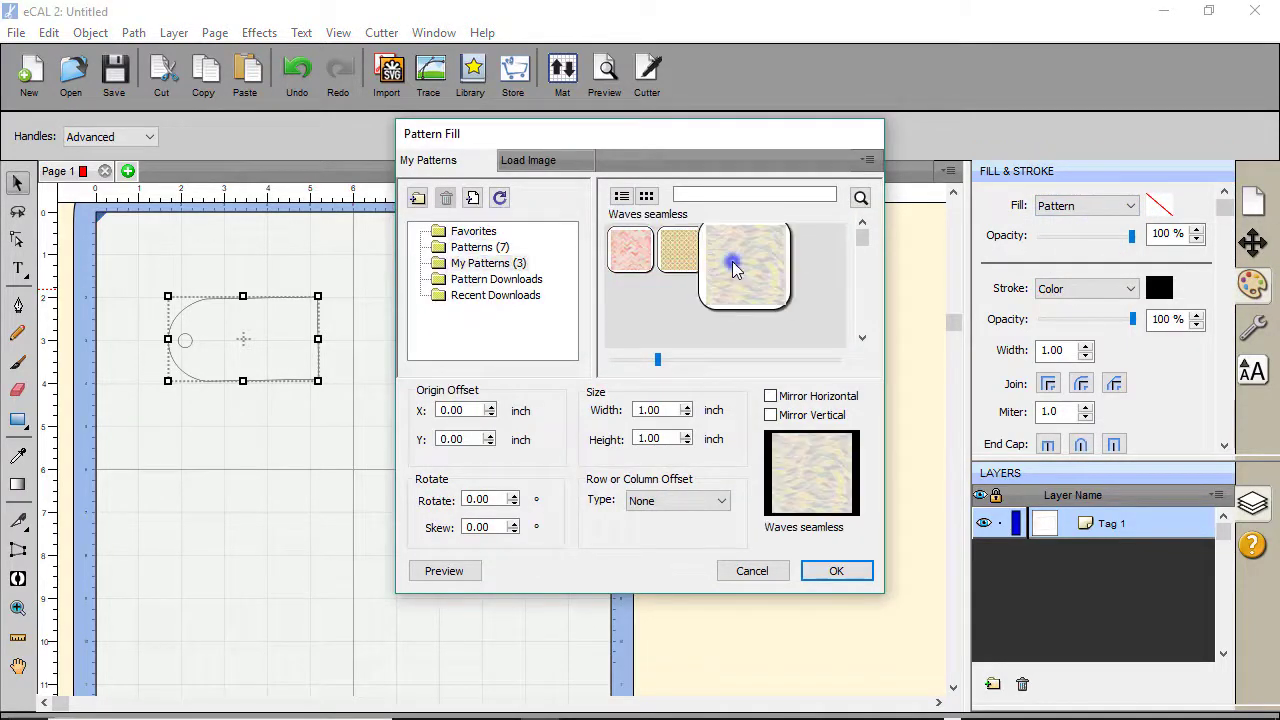
{"action": "double_click", "coordinate": [670, 411]}
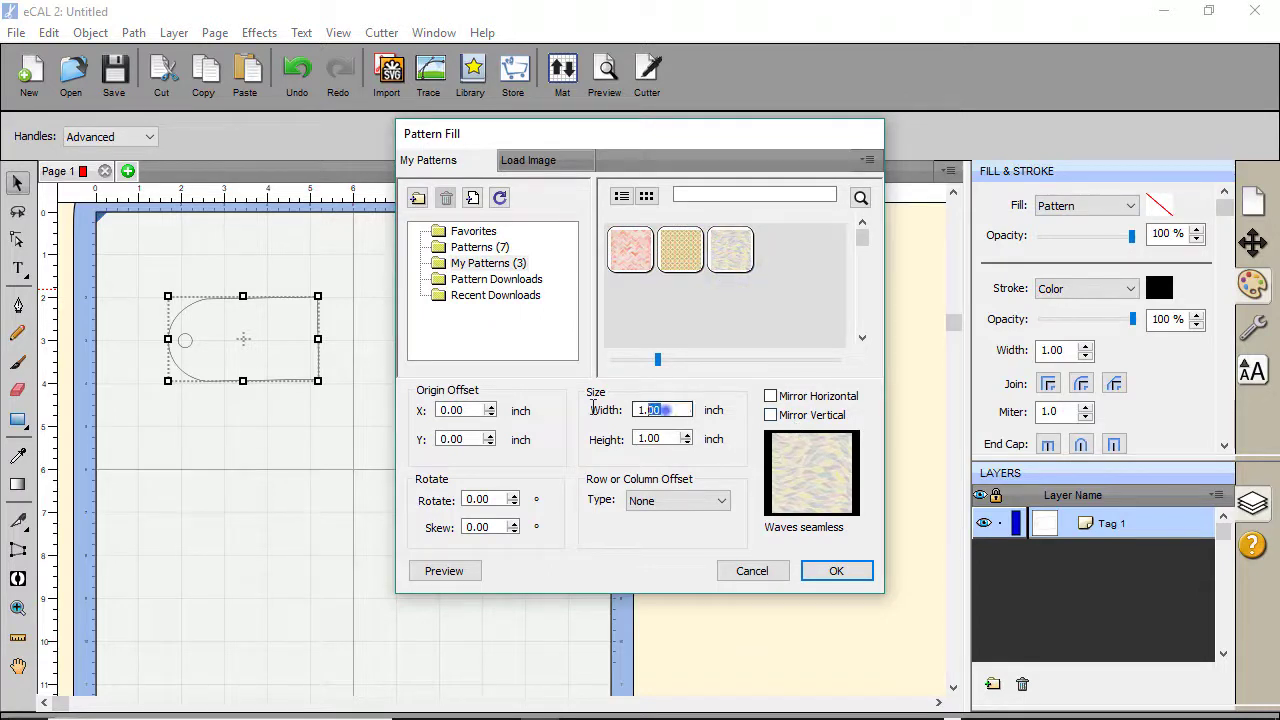
{"action": "type", "text": "3"}
{"action": "key", "text": "Tab"}
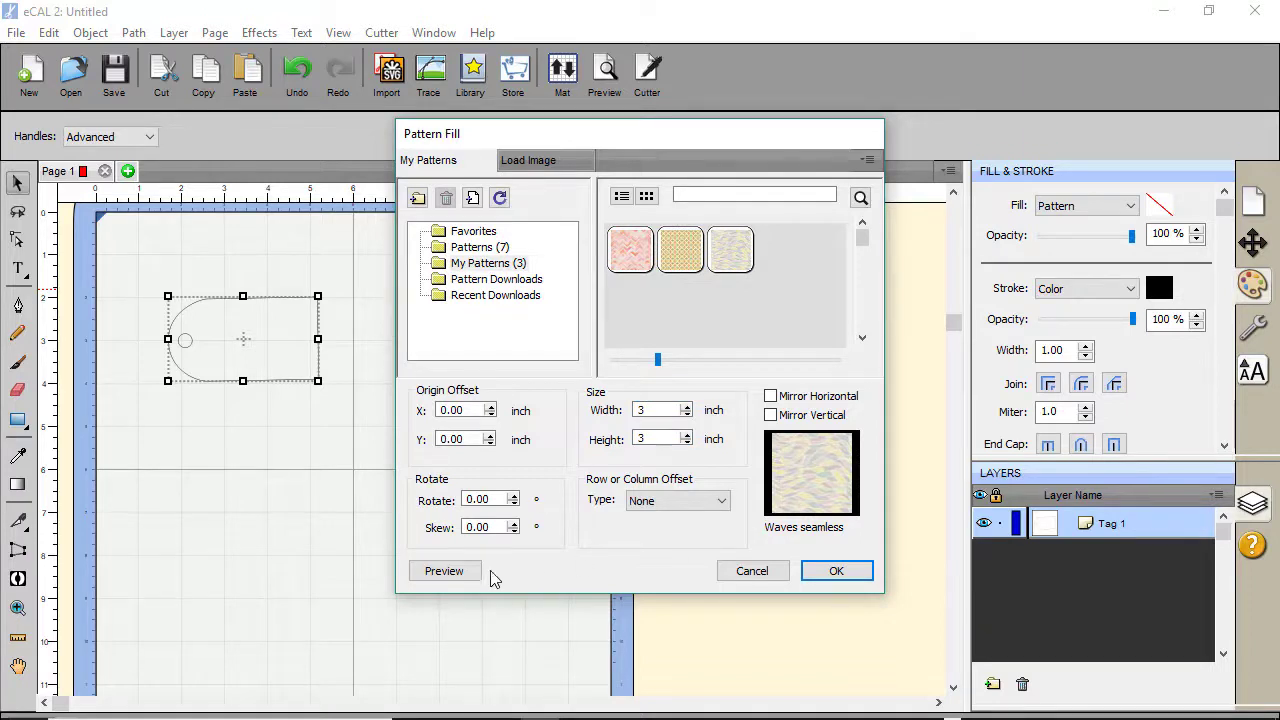
{"action": "left_click", "coordinate": [455, 572]}
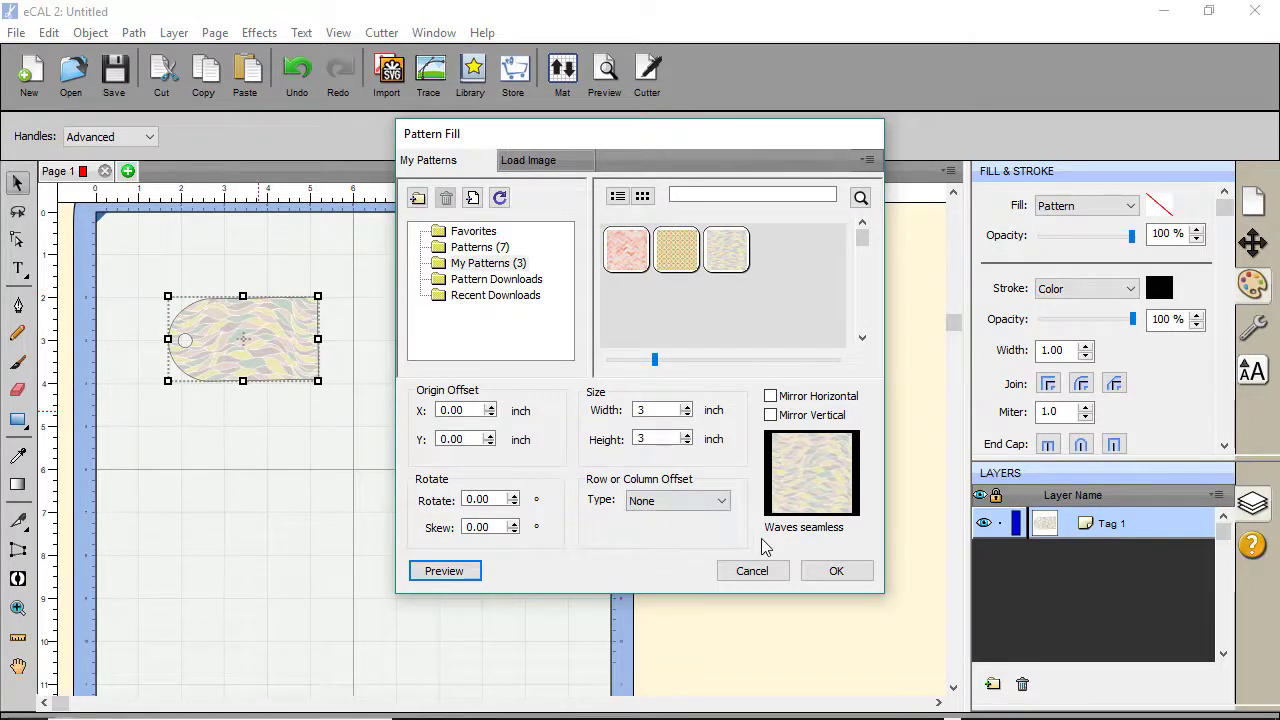
{"action": "left_click", "coordinate": [840, 572]}
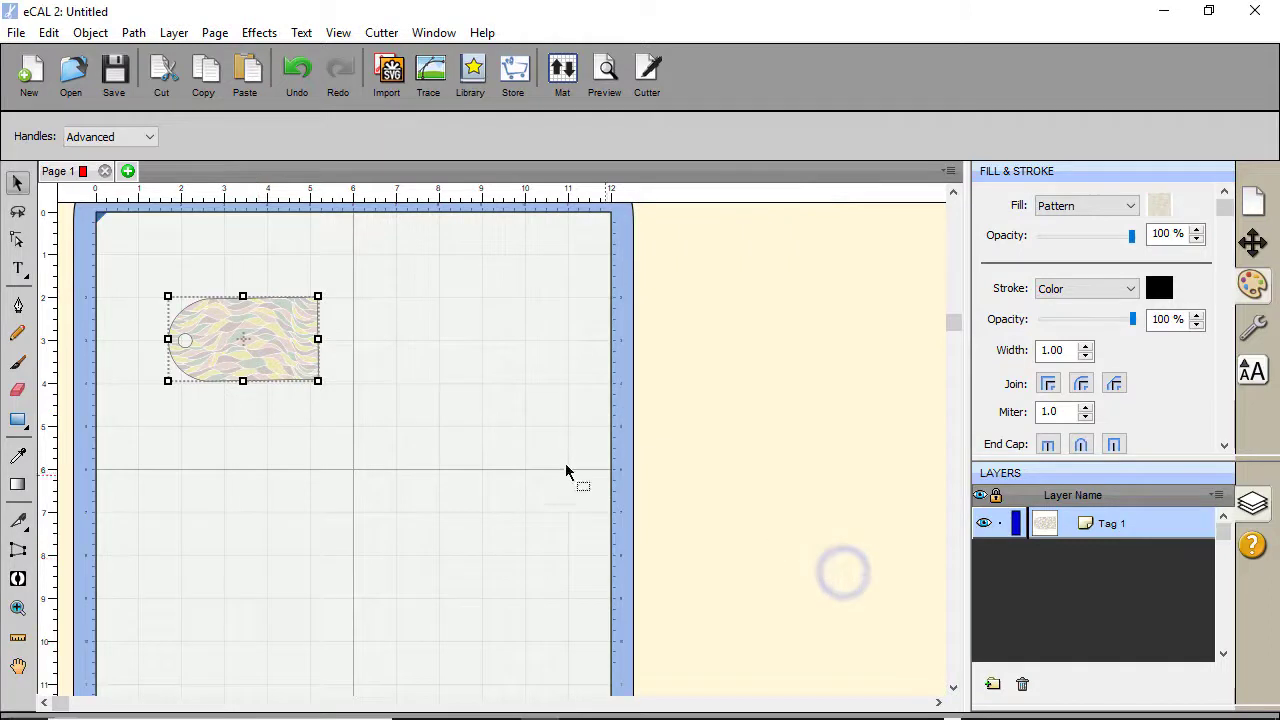
Add the text "Happy Birthday" on two lines over the tag in the Milkshake font.
{"action": "left_click", "coordinate": [26, 272]}
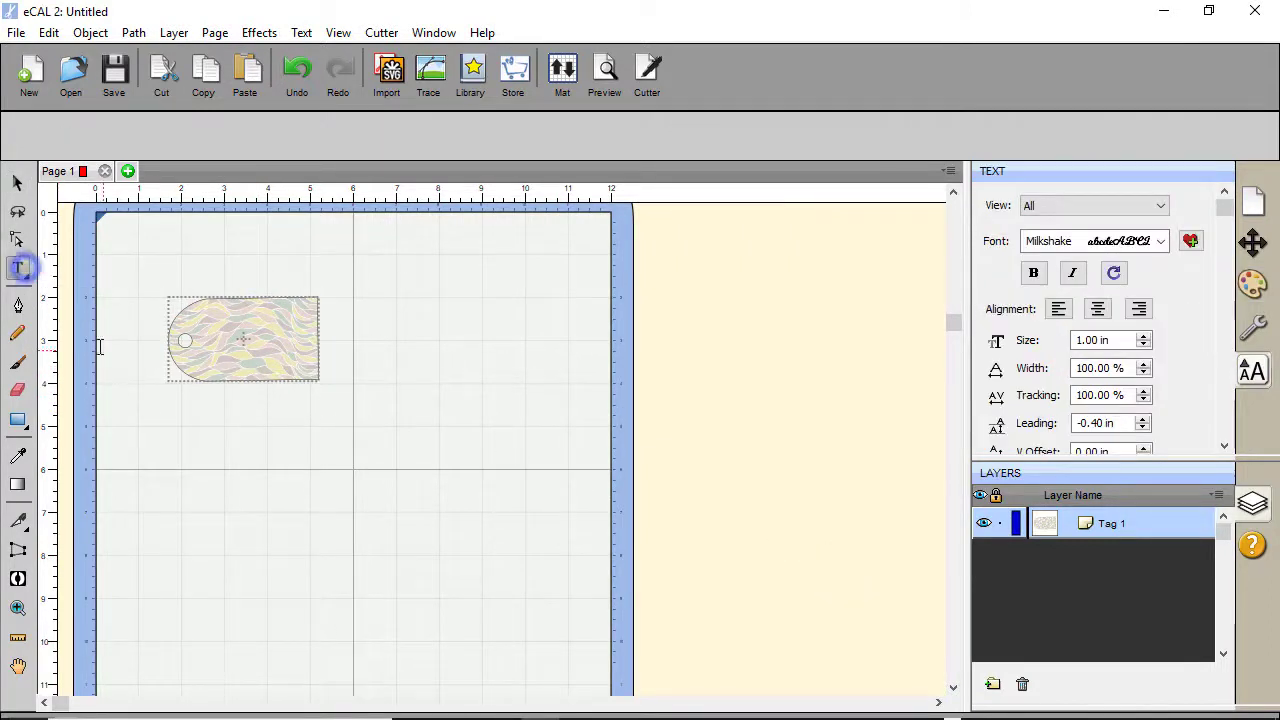
{"action": "left_click", "coordinate": [212, 312]}
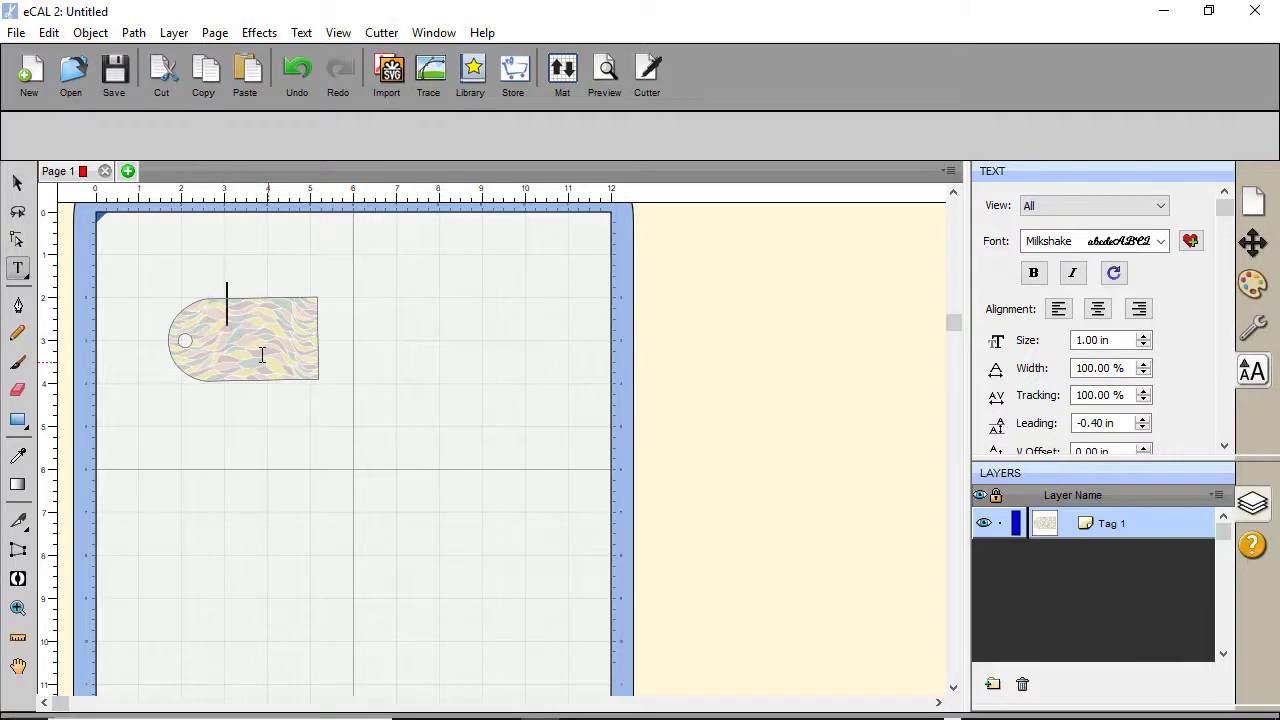
{"action": "type", "text": "Happy "}
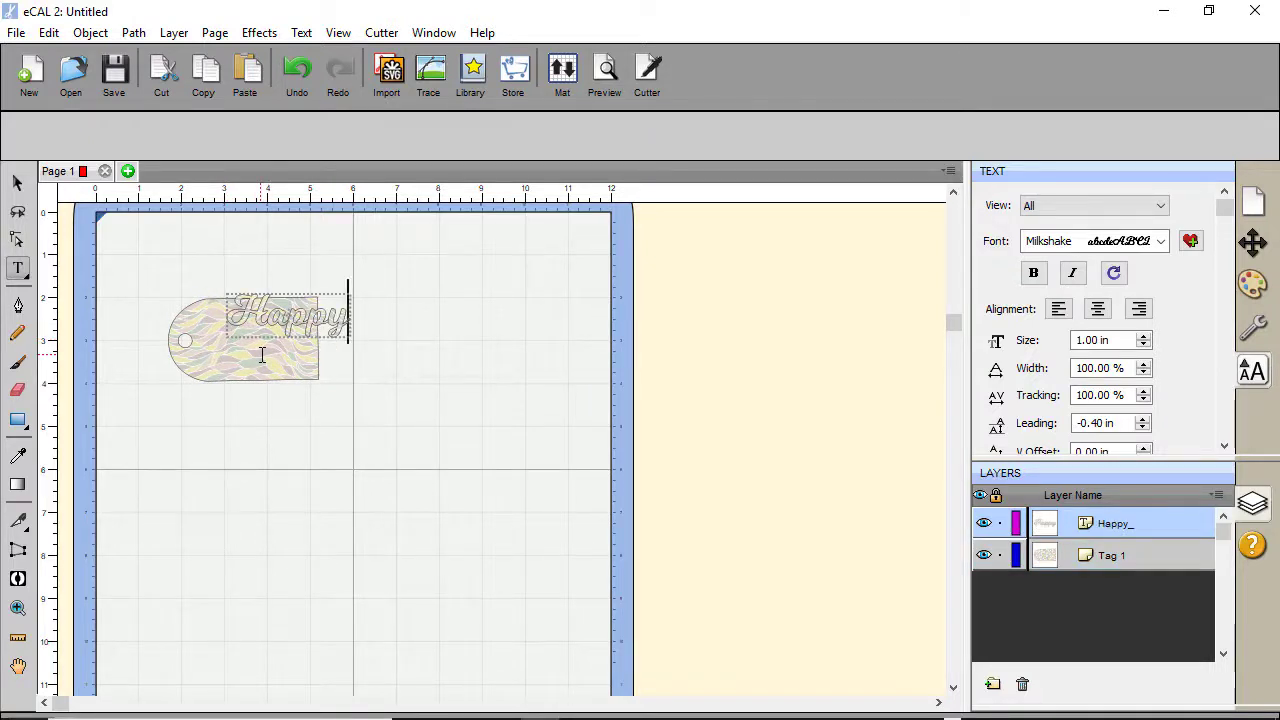
{"action": "type", "text": "Birt"}
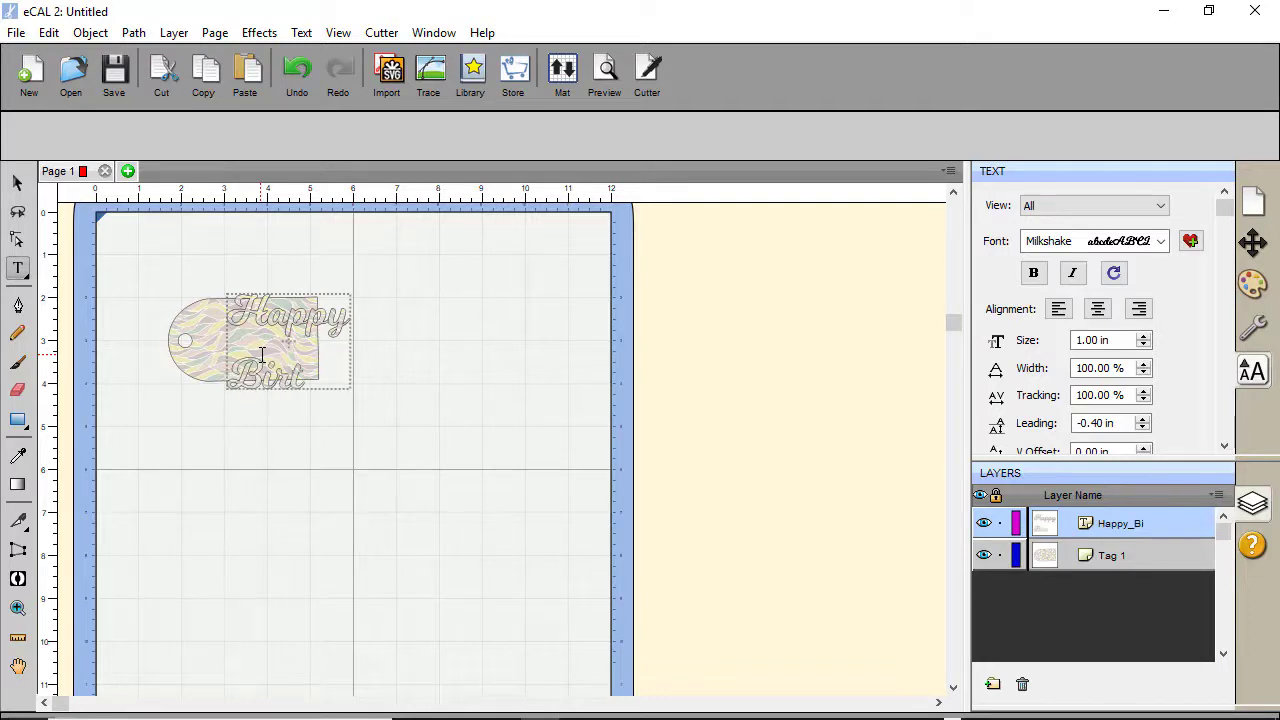
{"action": "type", "text": "hda"}
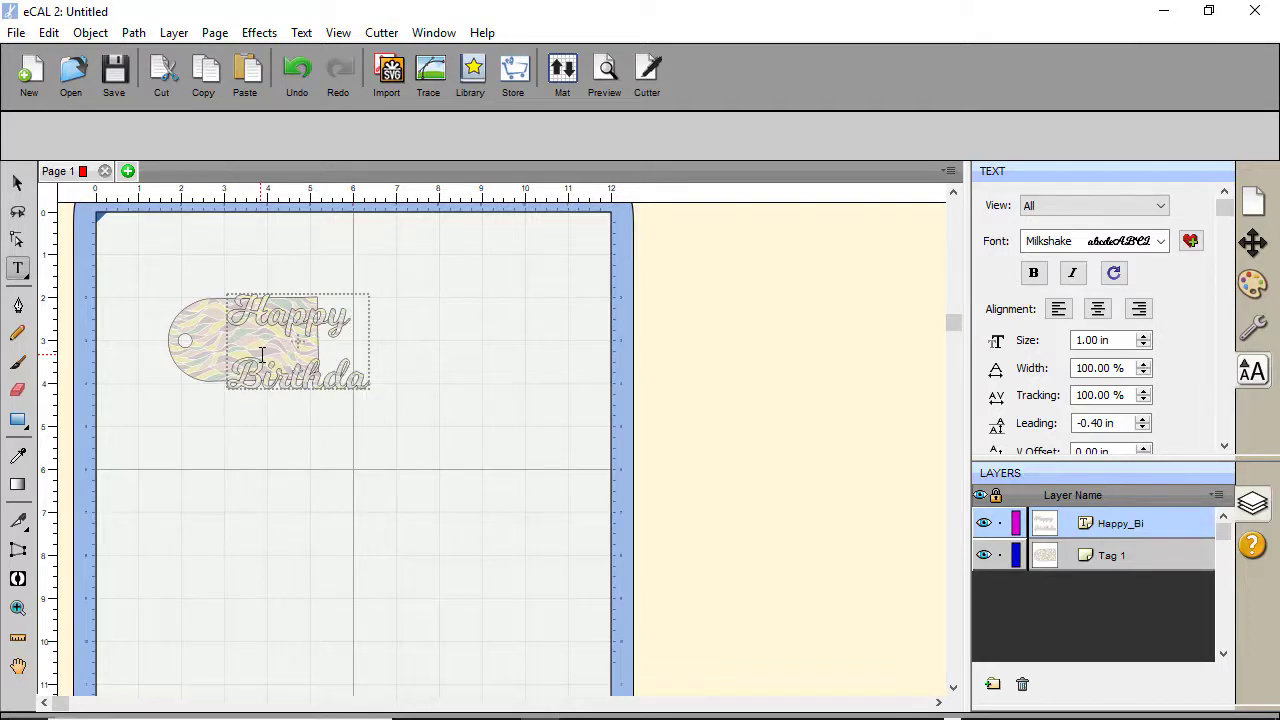
{"action": "type", "text": "y"}
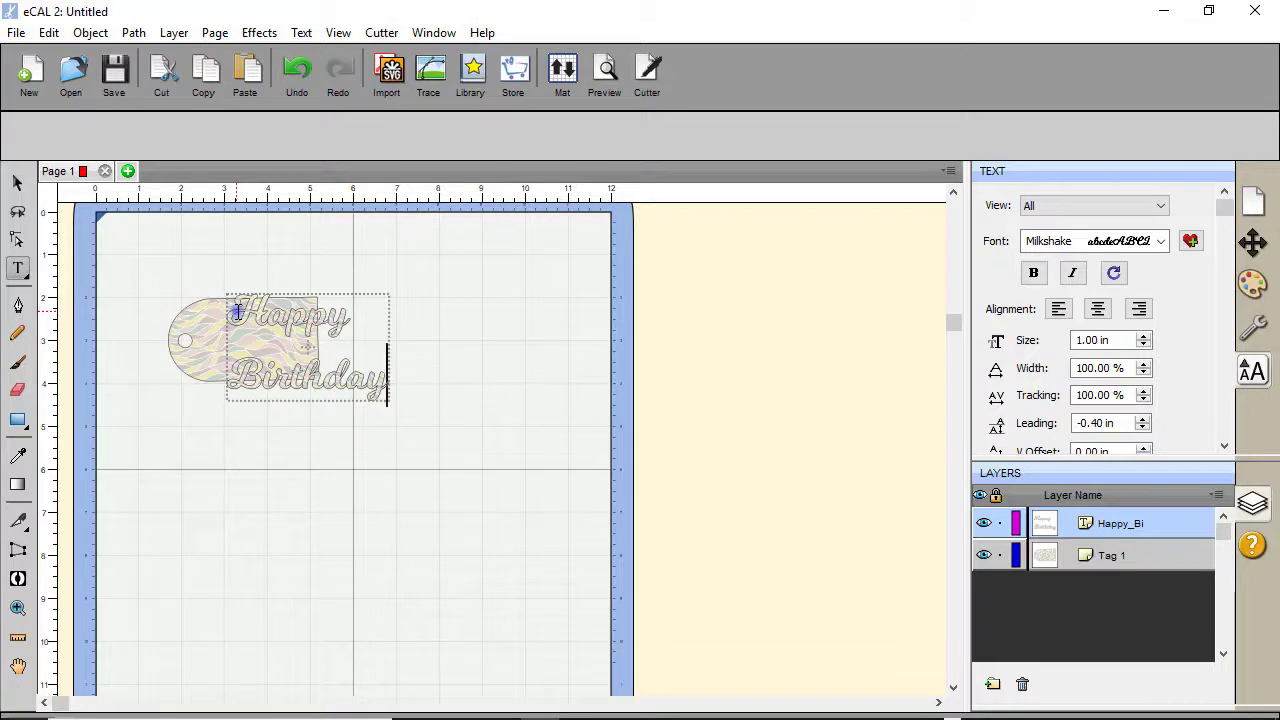
Set the leading of the whole "Happy Birthday" text to -0.50 in and change its fill to a solid maroon color.
{"action": "left_click_drag", "start_coordinate": [237, 312], "coordinate": [403, 374]}
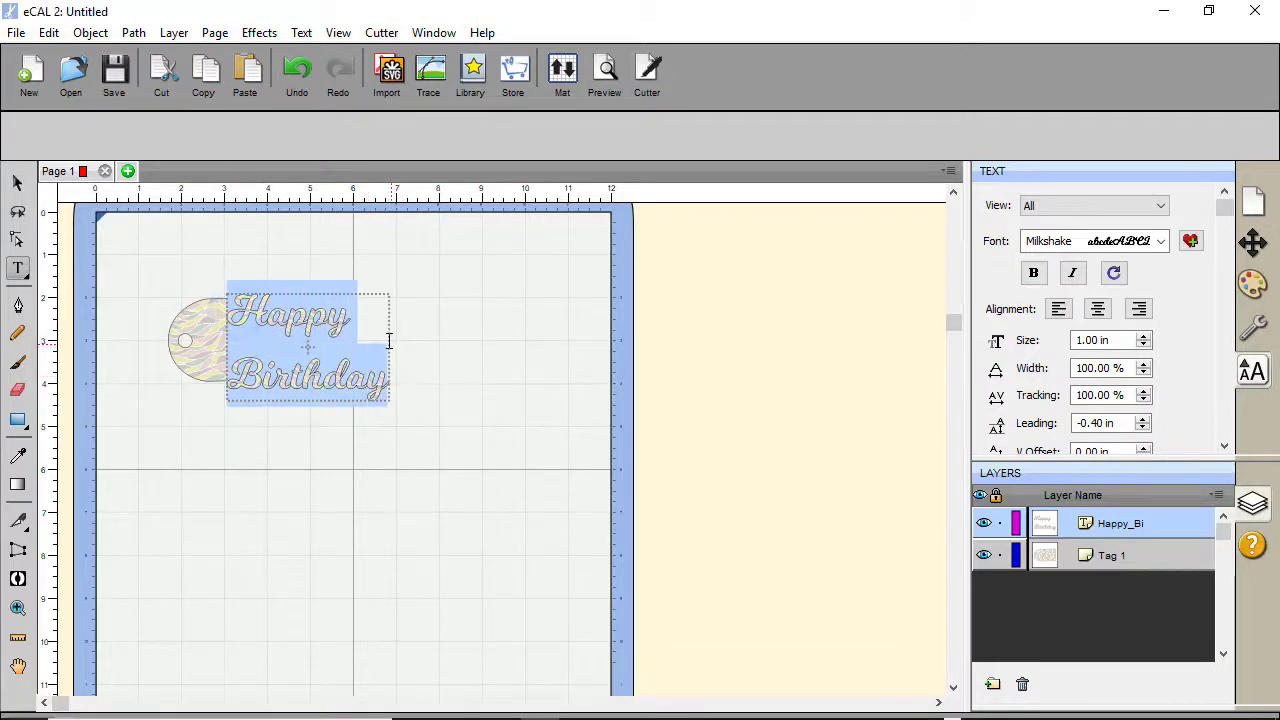
{"action": "left_click", "coordinate": [1144, 428]}
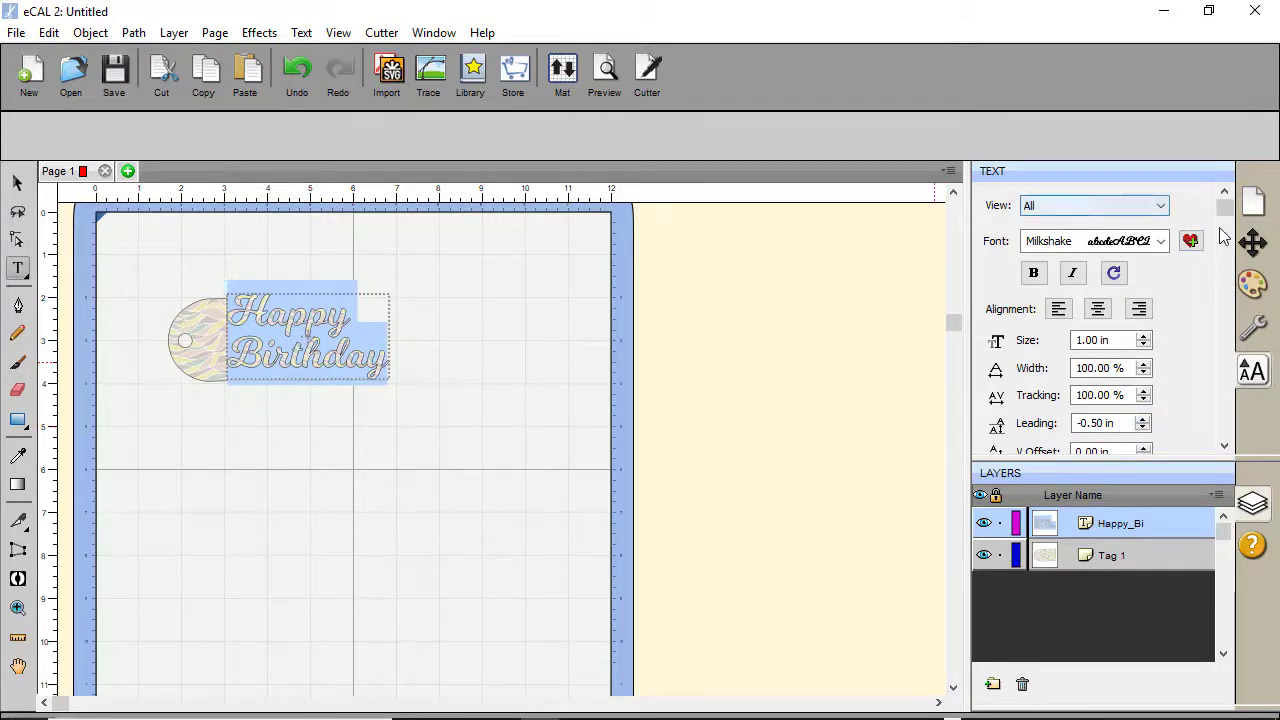
{"action": "left_click", "coordinate": [1252, 284]}
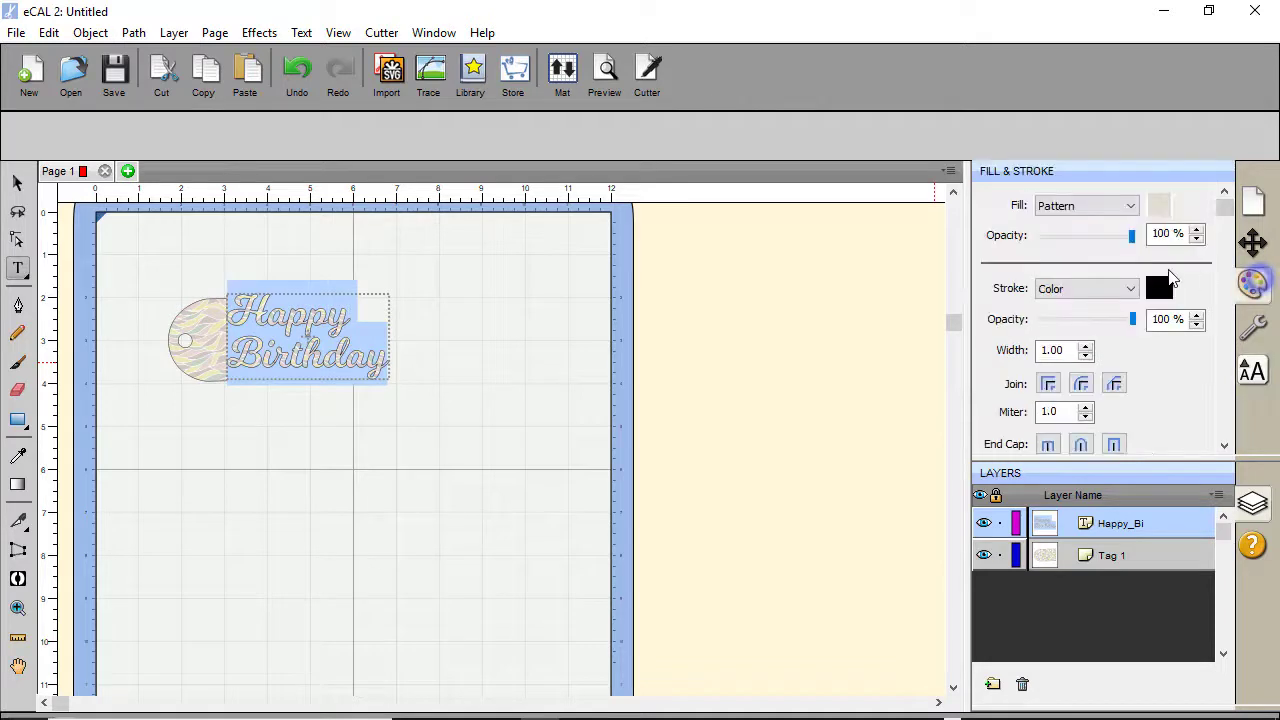
{"action": "left_click", "coordinate": [1130, 206]}
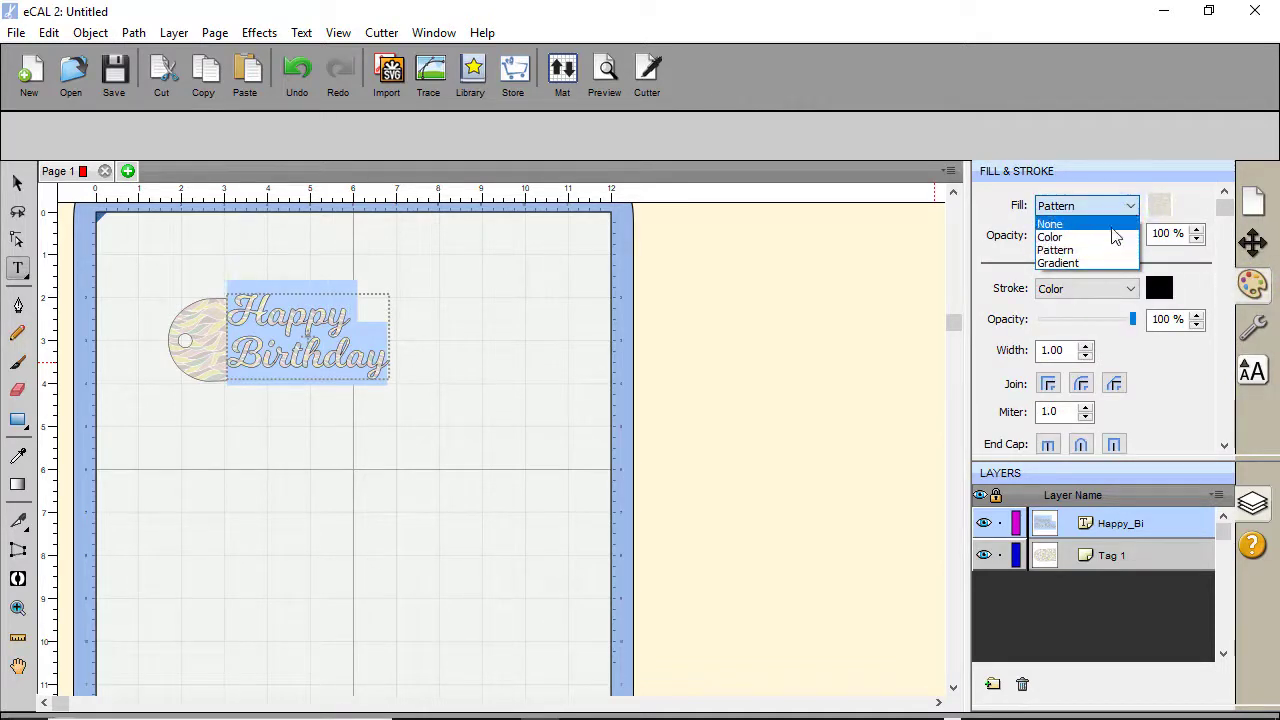
{"action": "left_click", "coordinate": [1103, 238]}
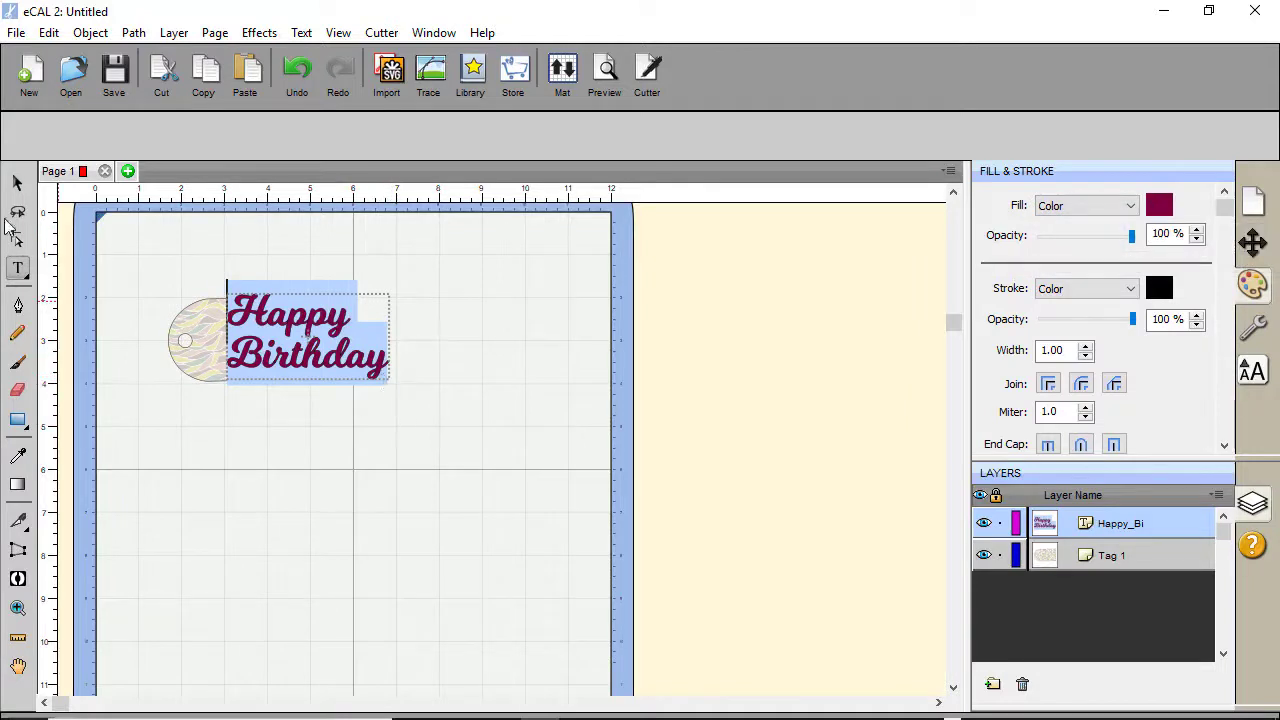
Shrink the "Happy Birthday" text to about 2.5 in wide, move it inside the tag beside the hole, and center both vertically.
{"action": "left_click", "coordinate": [17, 183]}
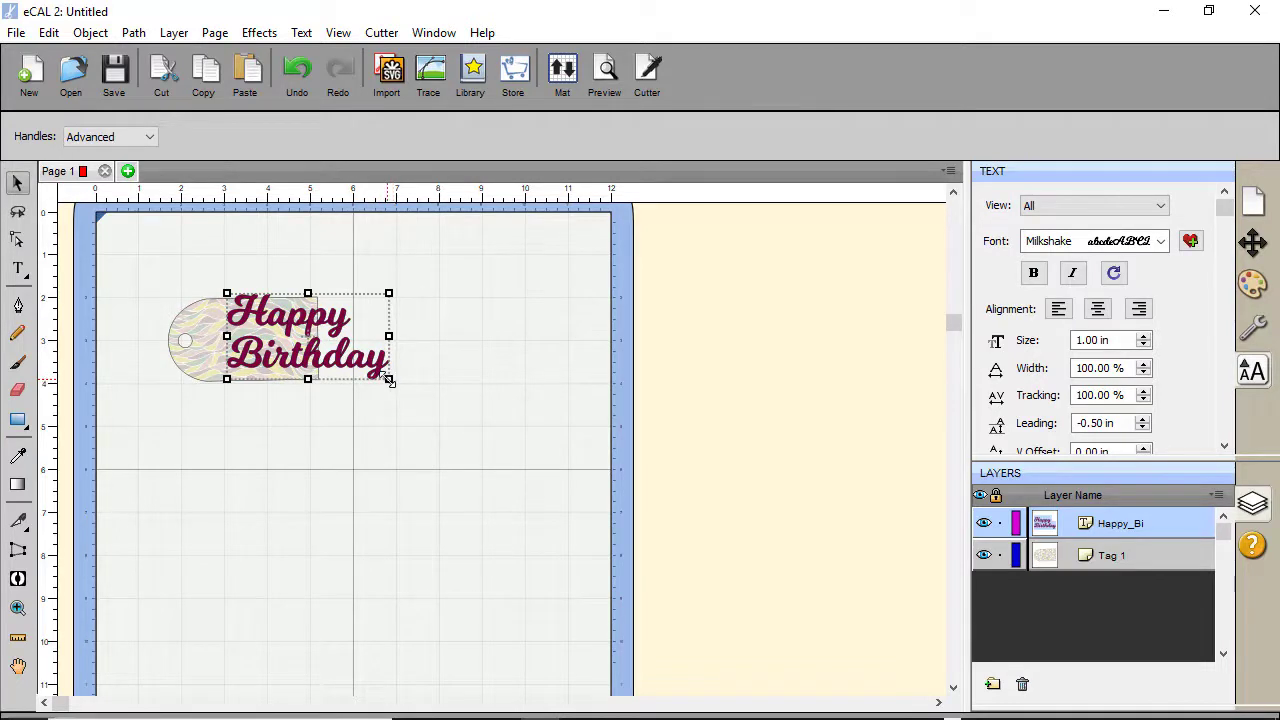
{"action": "left_click_drag", "start_coordinate": [388, 378], "coordinate": [332, 348]}
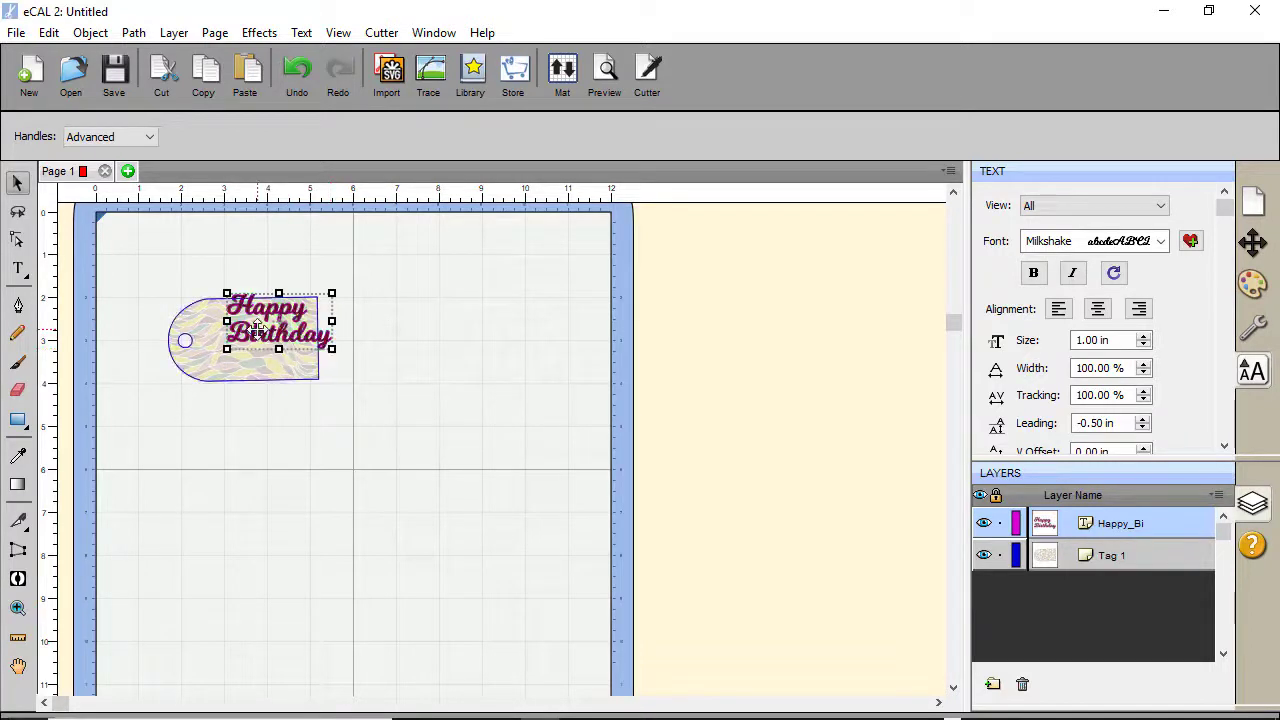
{"action": "left_click_drag", "start_coordinate": [247, 333], "coordinate": [227, 350]}
{"action": "left_click_drag", "start_coordinate": [357, 412], "coordinate": [149, 265]}
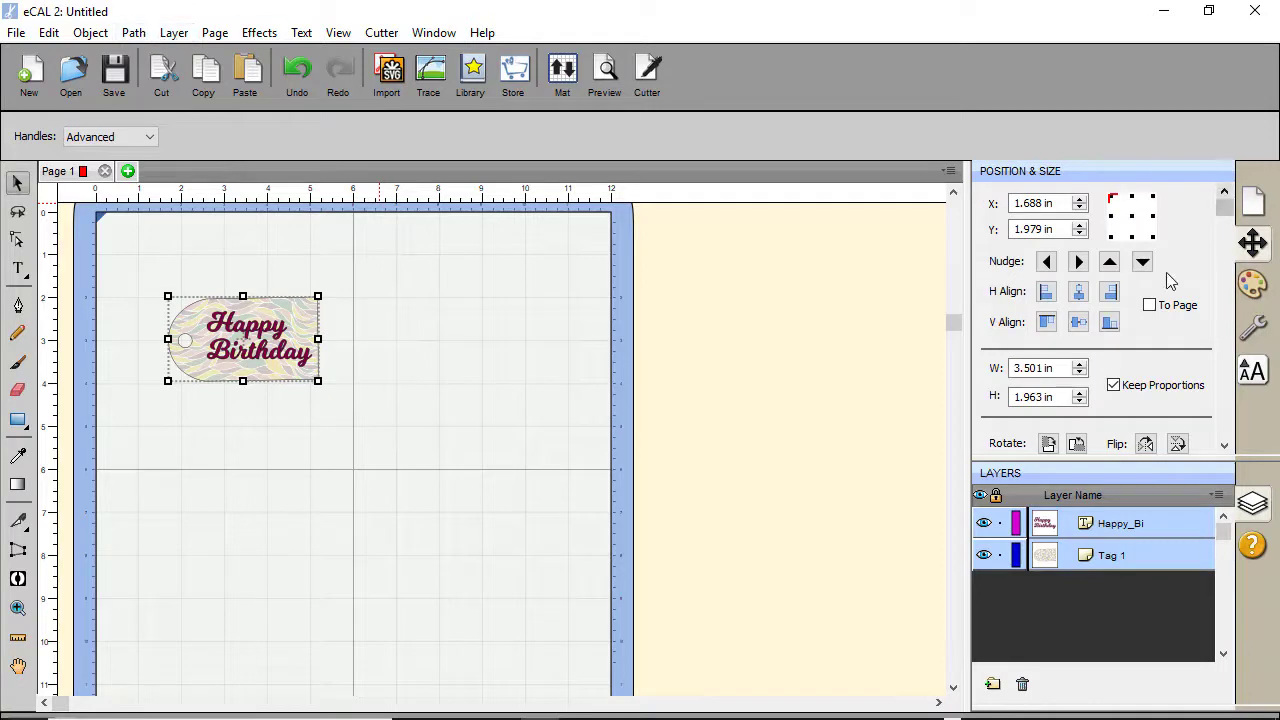
{"action": "left_click", "coordinate": [1078, 322]}
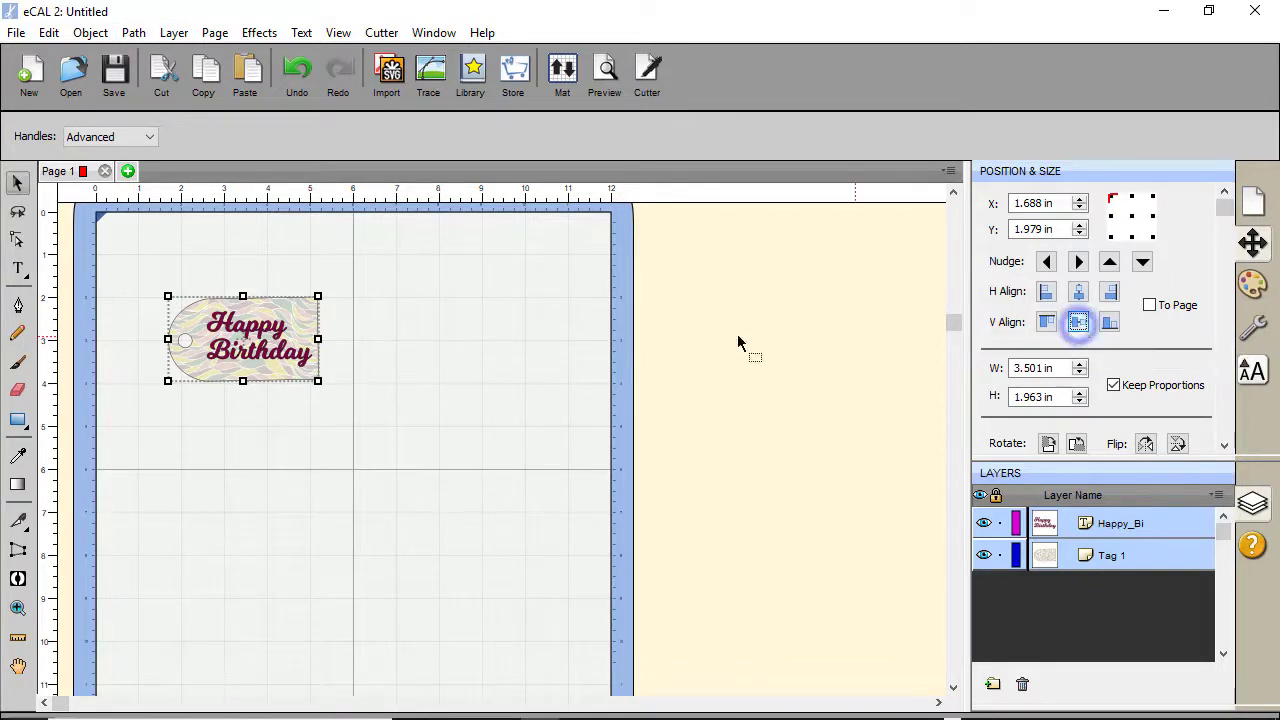
{"action": "left_click", "coordinate": [320, 403]}
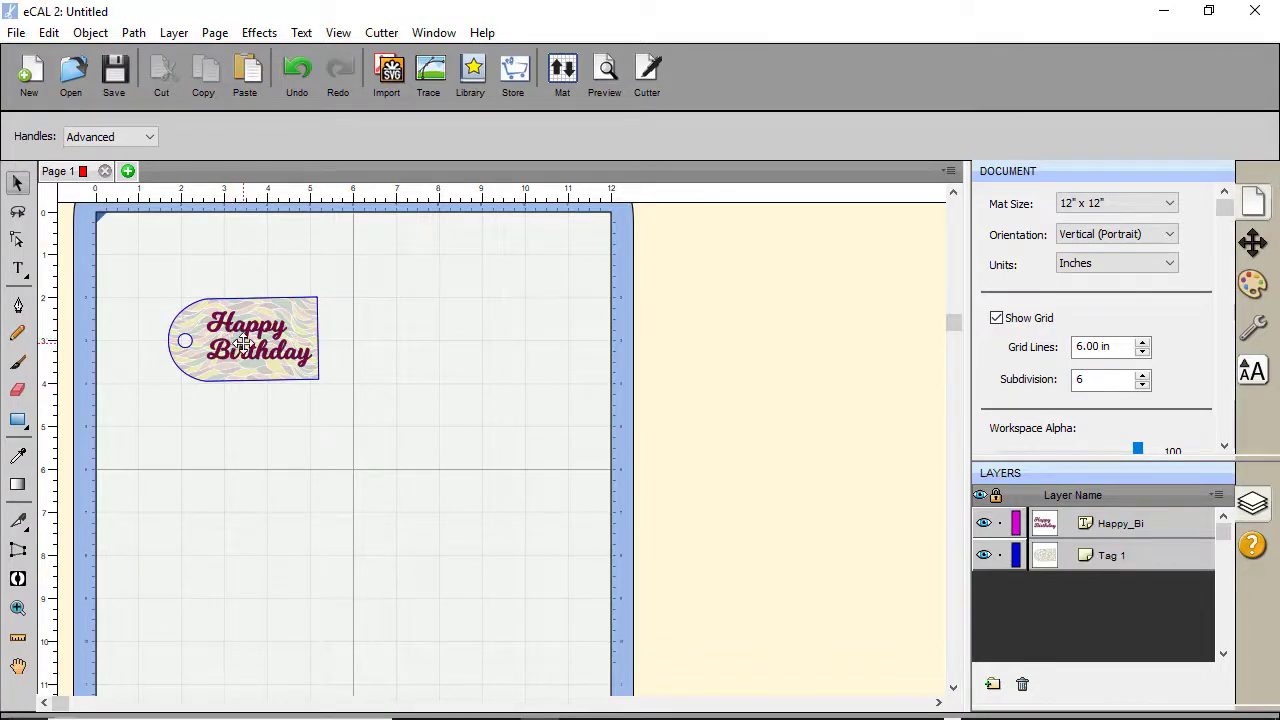
Preview the tag's cut lines, and set the "Happy Birthday" text layer's cut line type to Print2Cut Print.
{"action": "left_click", "coordinate": [605, 72]}
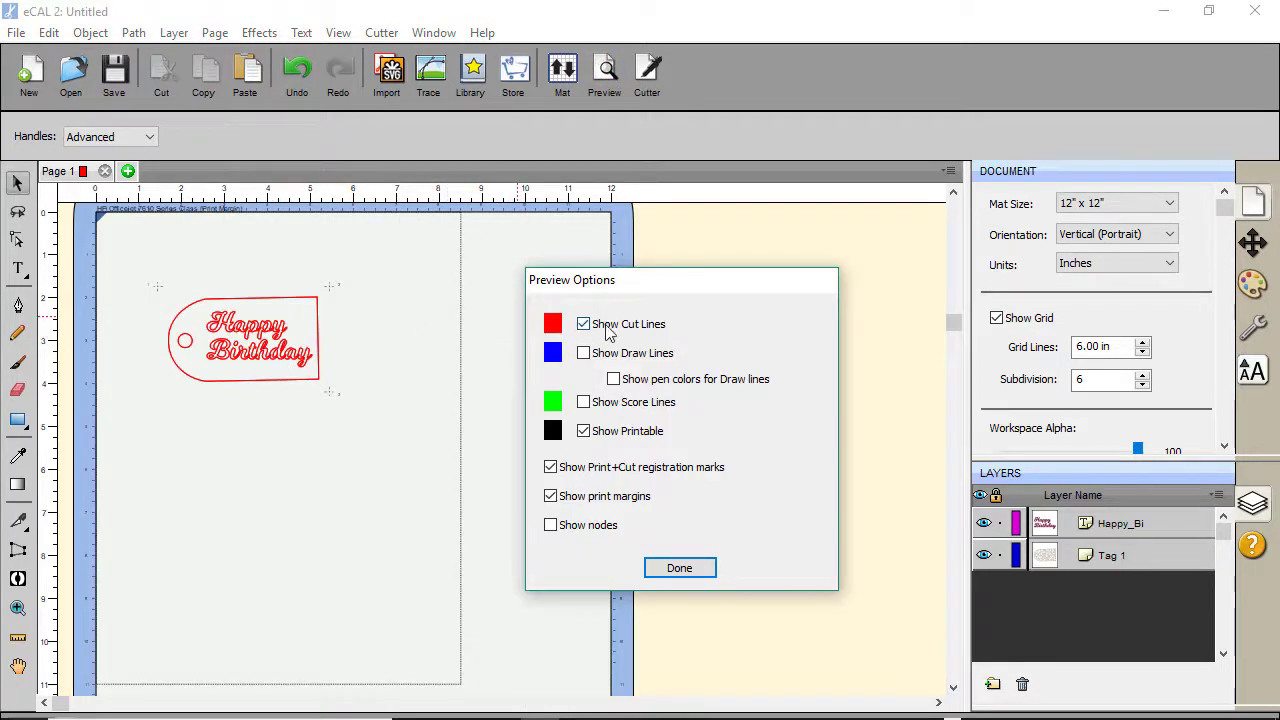
{"action": "left_click", "coordinate": [686, 569]}
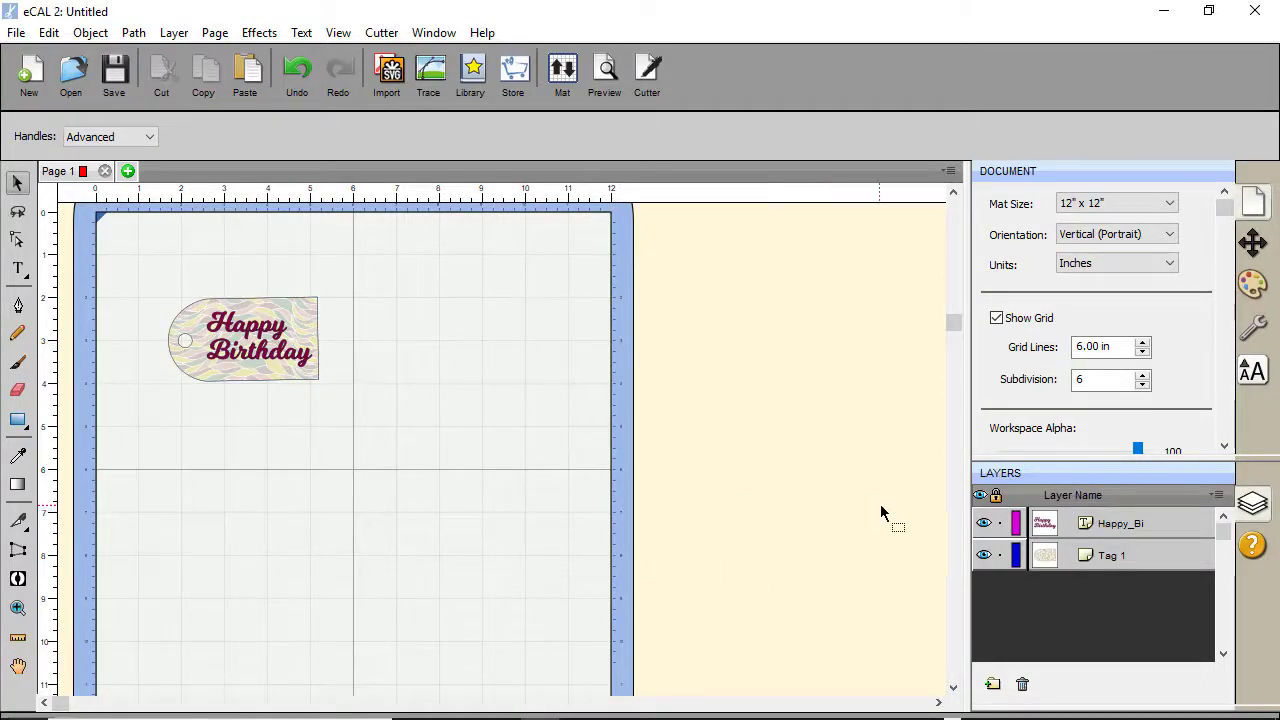
{"action": "left_click", "coordinate": [1129, 526]}
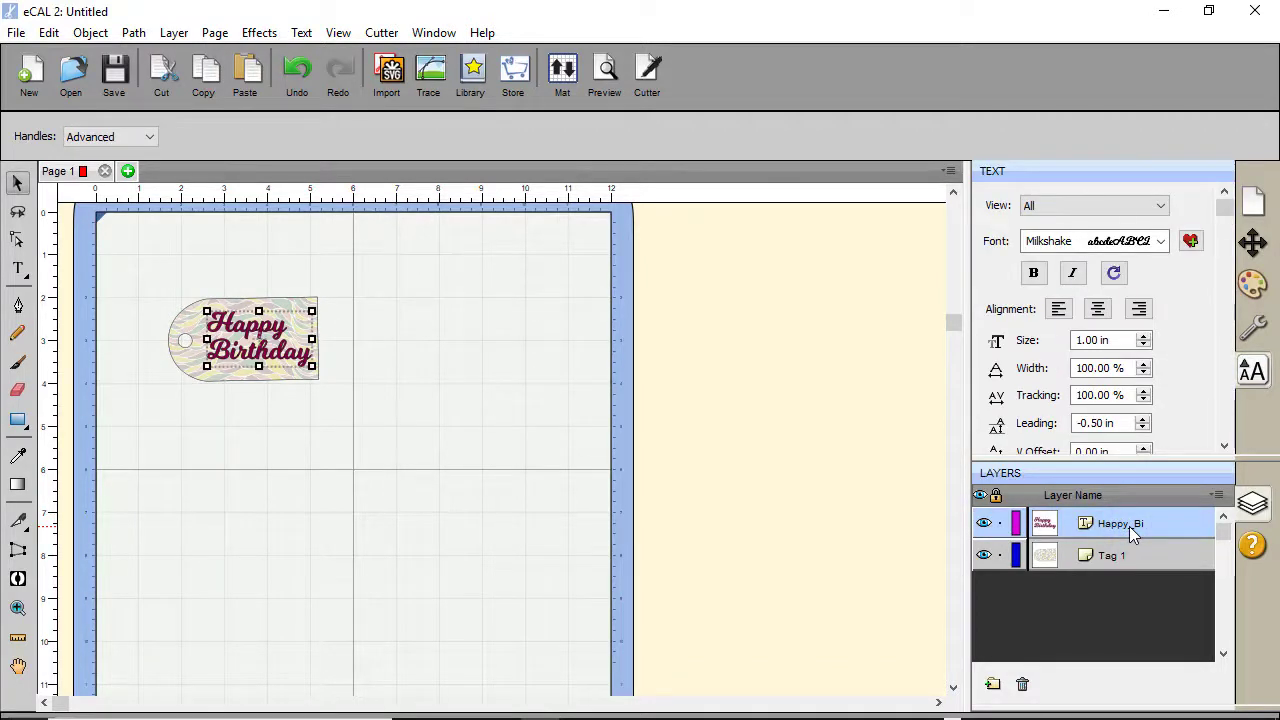
{"action": "left_click", "coordinate": [1253, 330]}
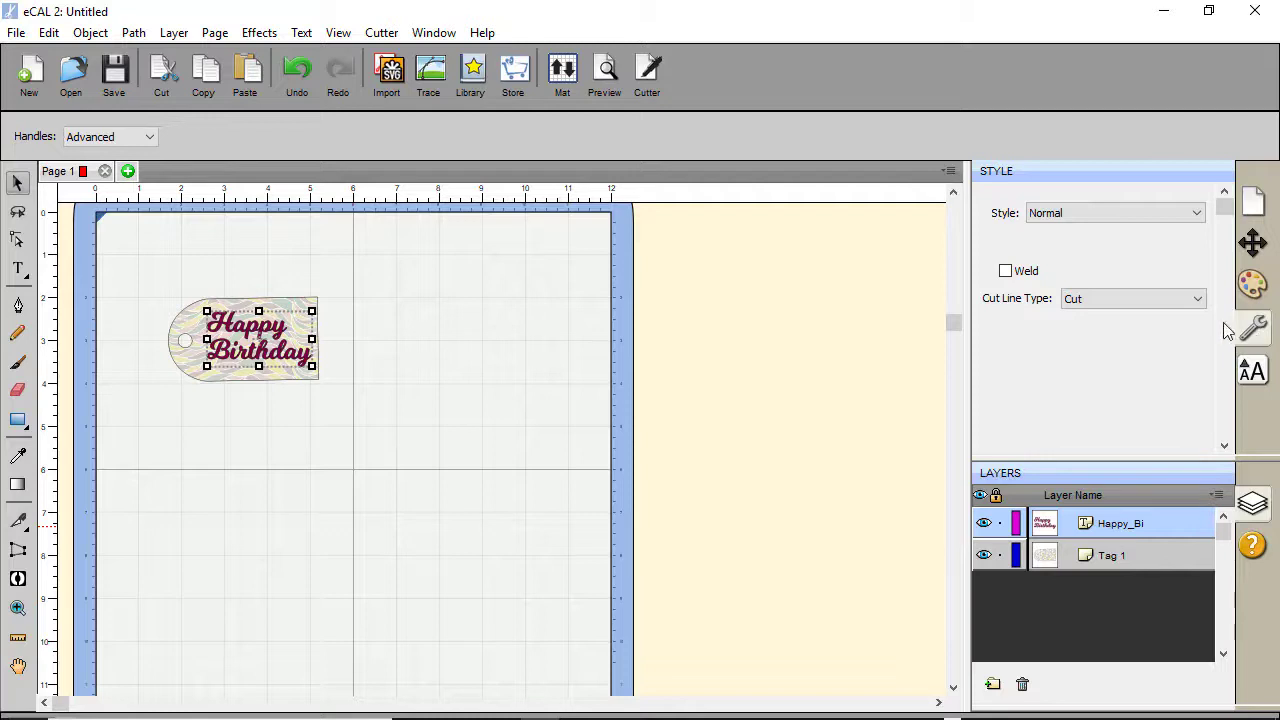
{"action": "left_click", "coordinate": [1080, 301]}
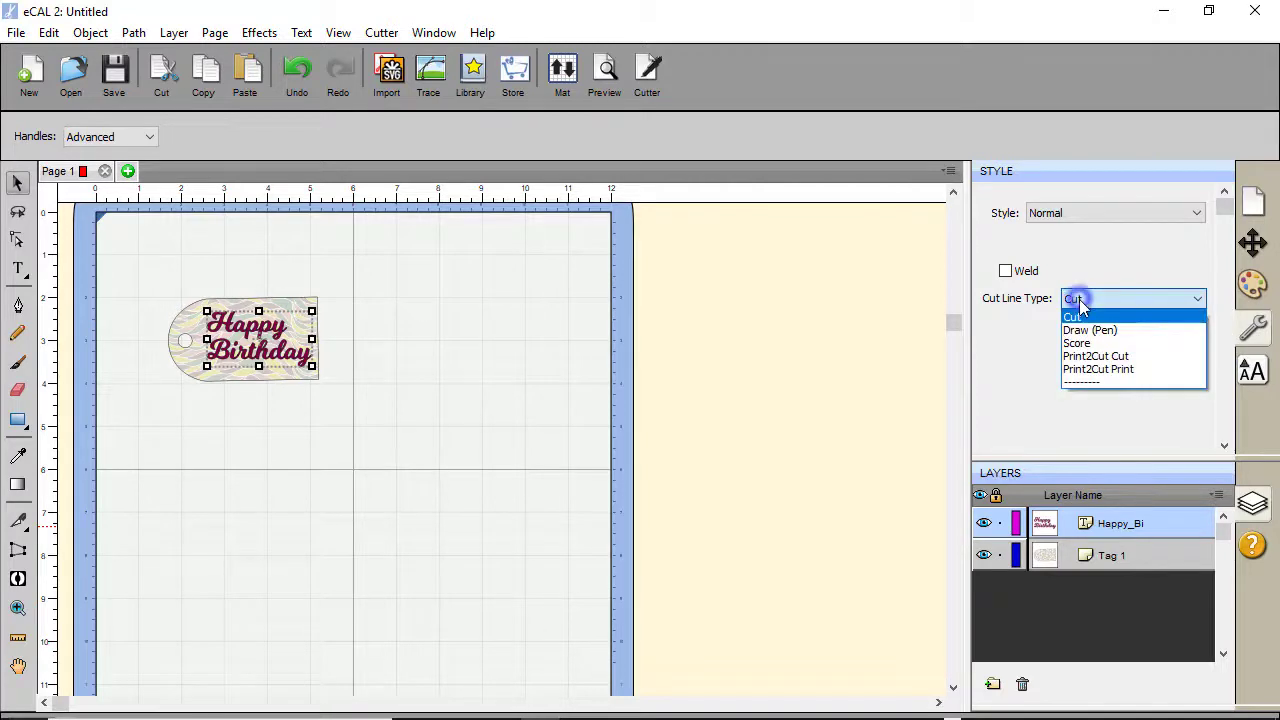
{"action": "left_click", "coordinate": [1092, 370]}
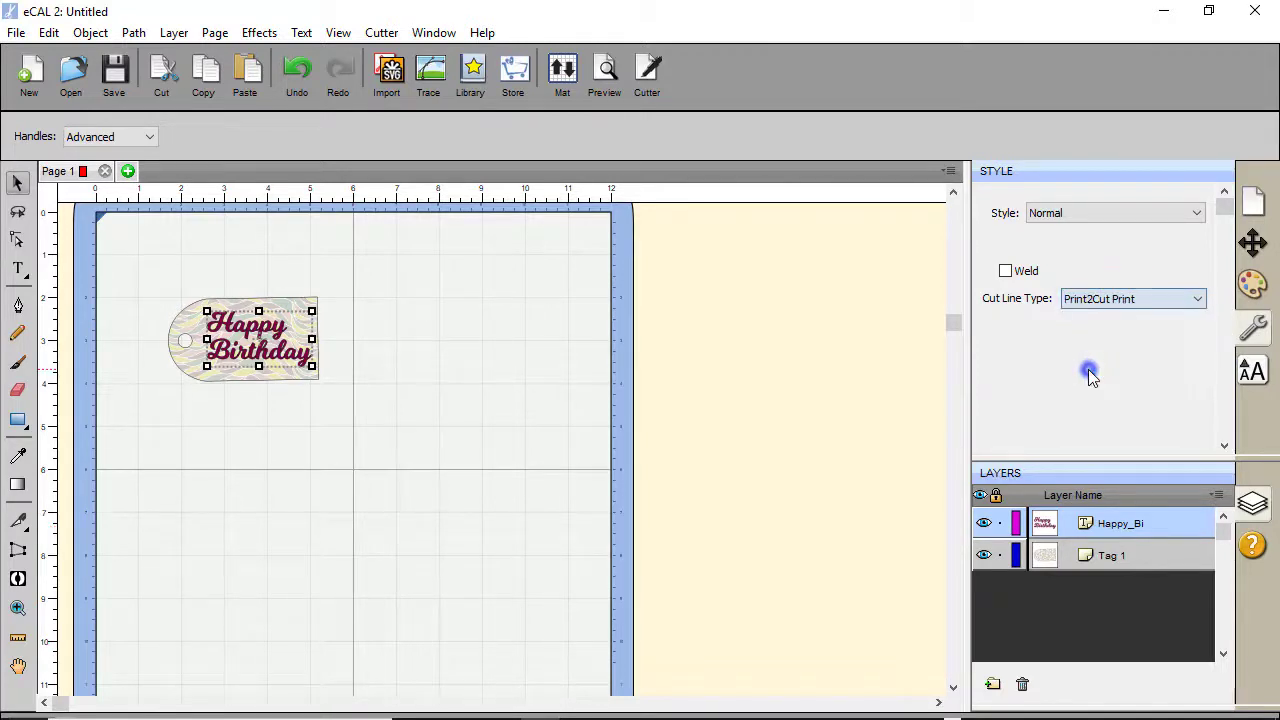
Deselect the text and preview the tag's cut lines and printable areas, then close the preview.
{"action": "left_click", "coordinate": [292, 460]}
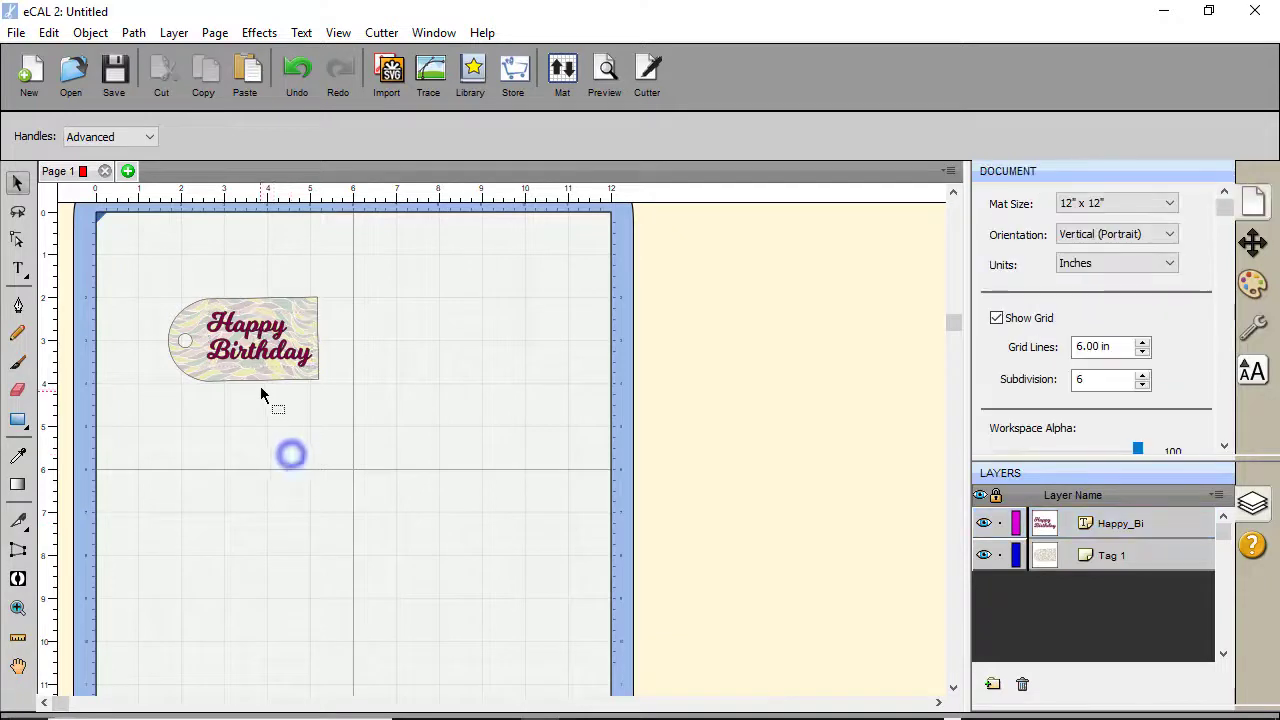
{"action": "left_click", "coordinate": [600, 78]}
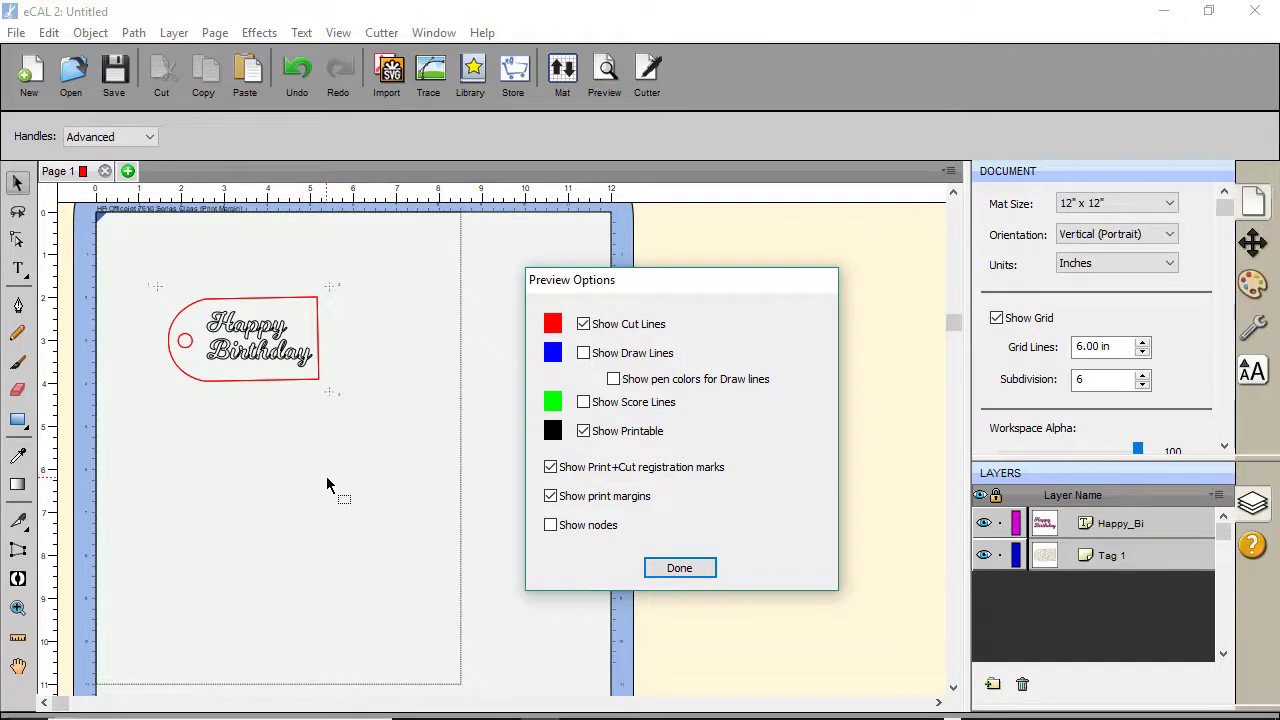
{"action": "left_click", "coordinate": [679, 572]}
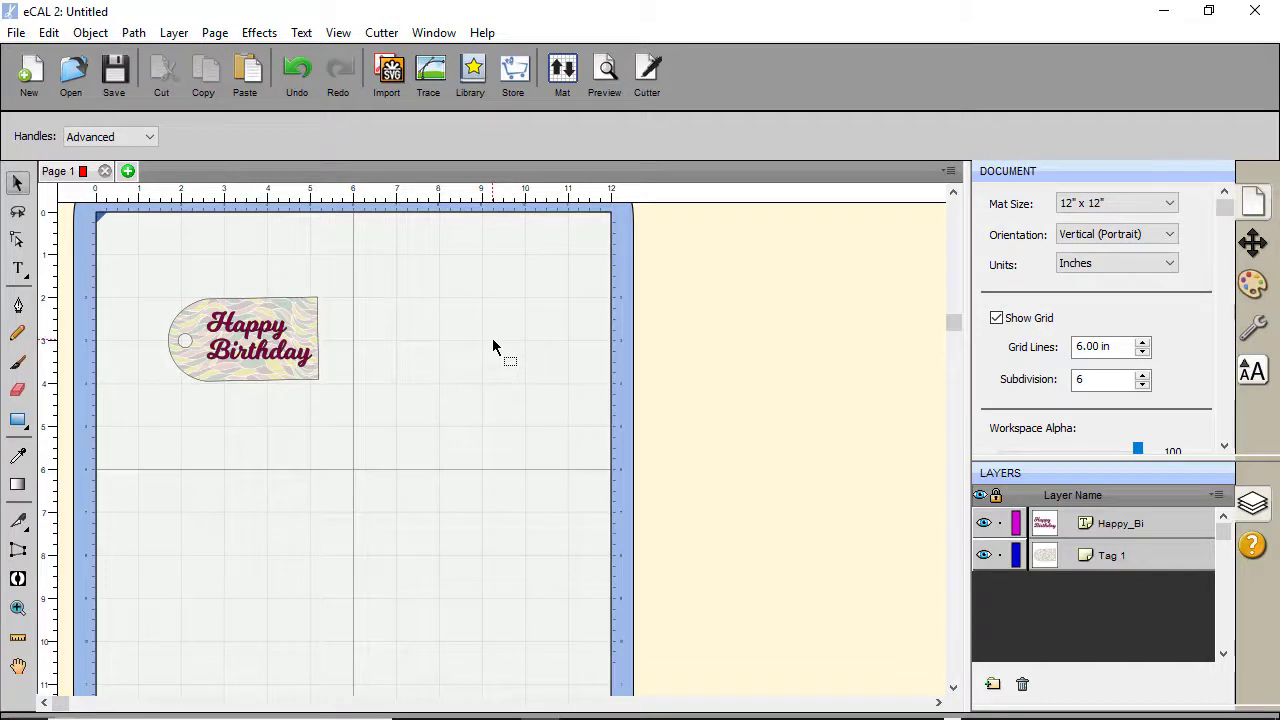
Print one copy of the tag page with registration marks on the HP Officejet 7610 Series Class Driver printer.
{"action": "left_click", "coordinate": [16, 33]}
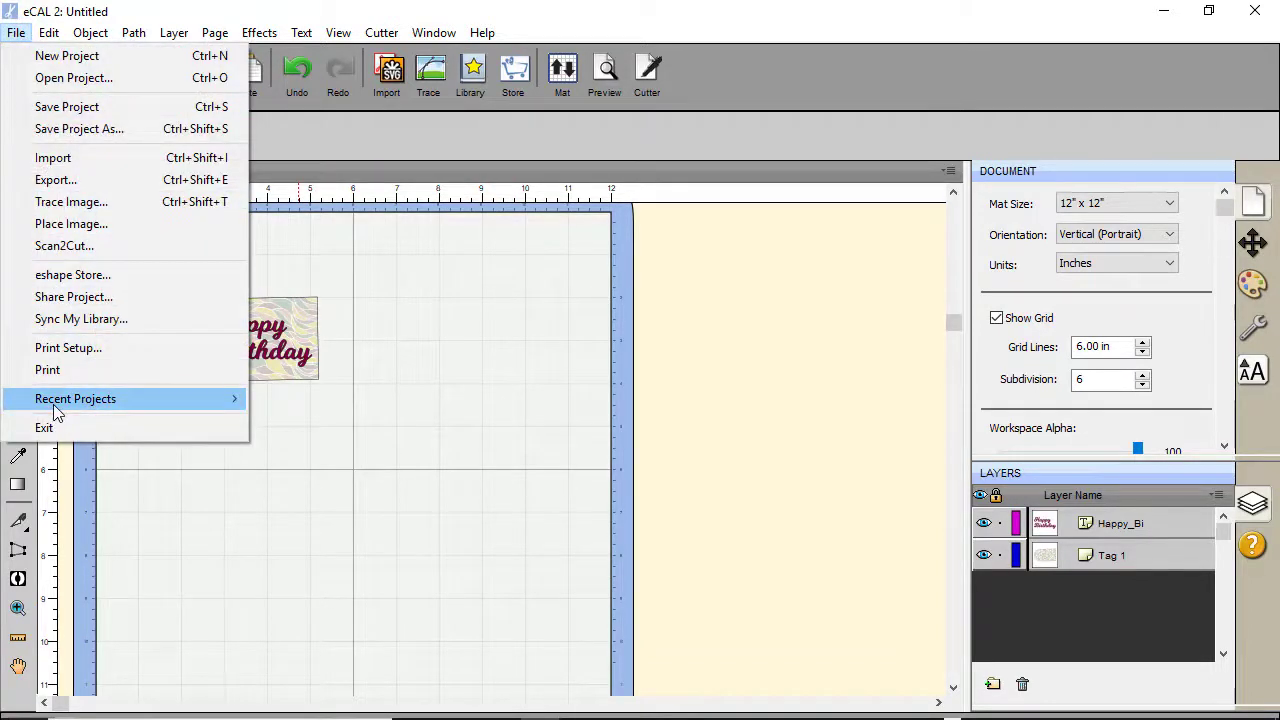
{"action": "left_click", "coordinate": [55, 370]}
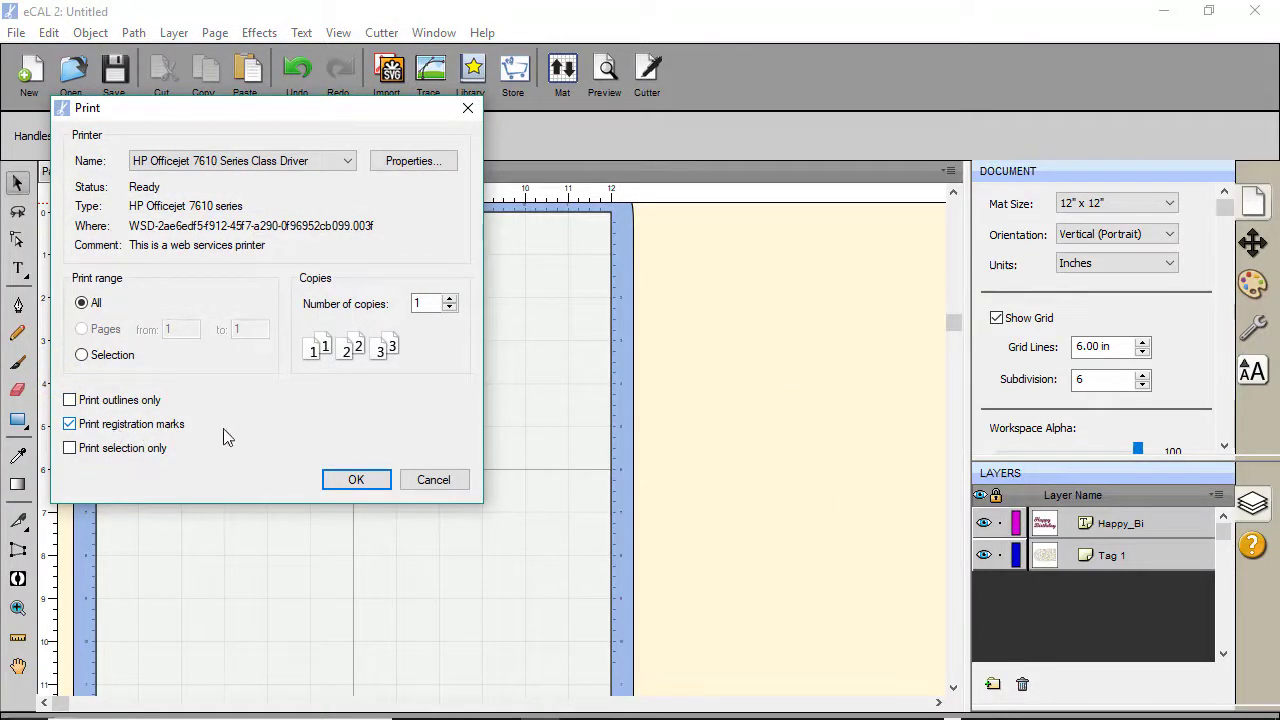
{"action": "left_click", "coordinate": [347, 479]}
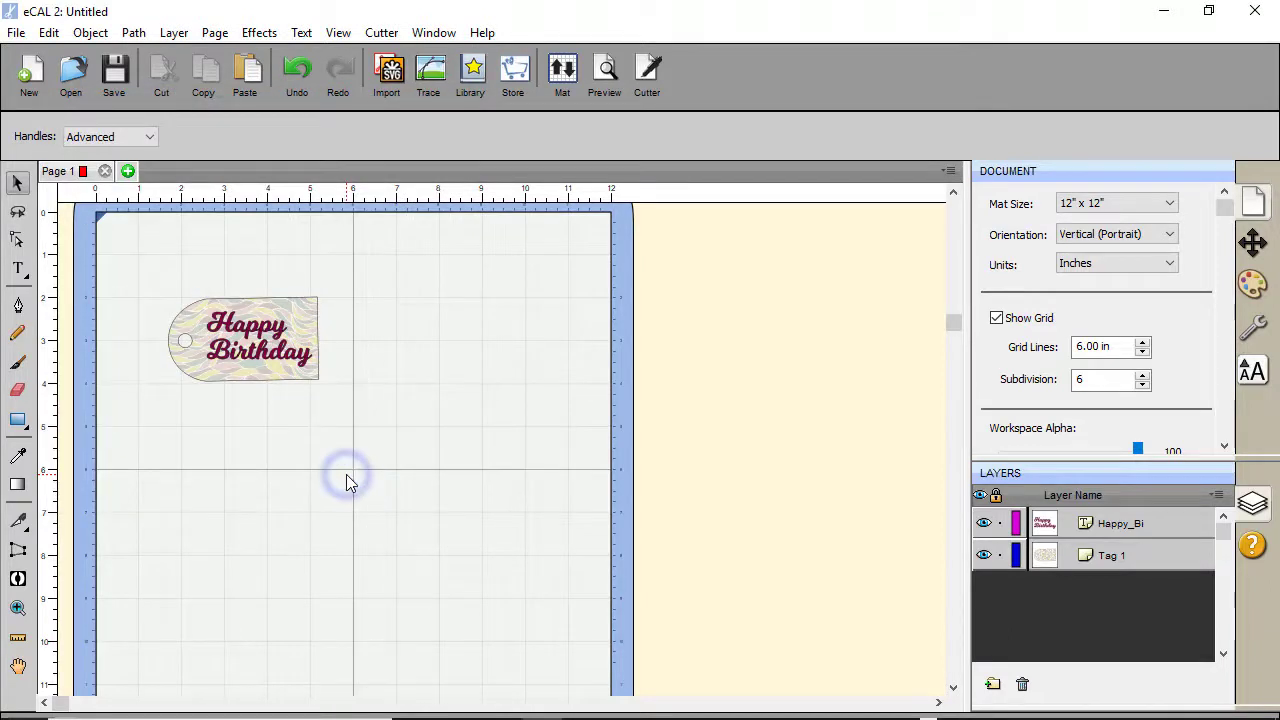